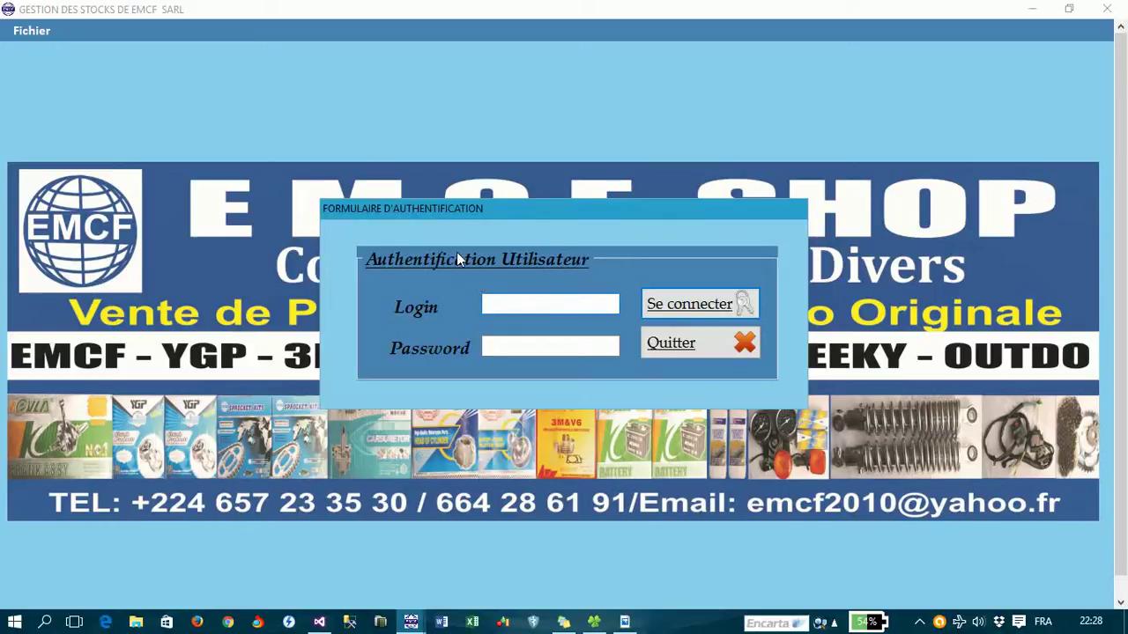
- Log in with the admin login and the account password
key(Caps_Lock)
text(admin)
key(Tab)
text(*****)
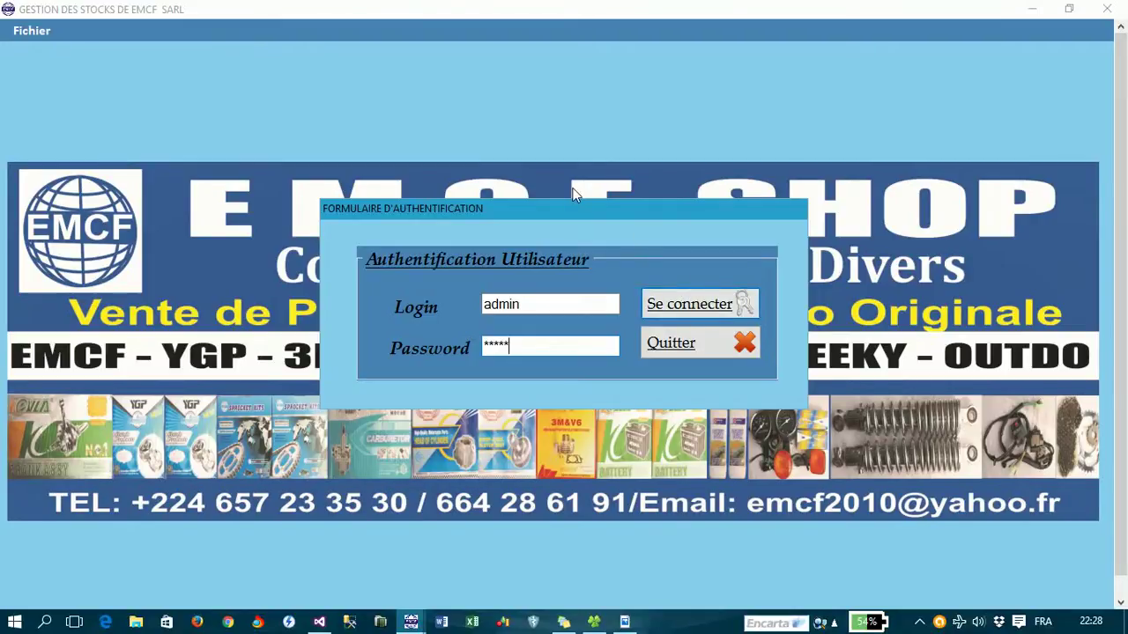
key(Return)
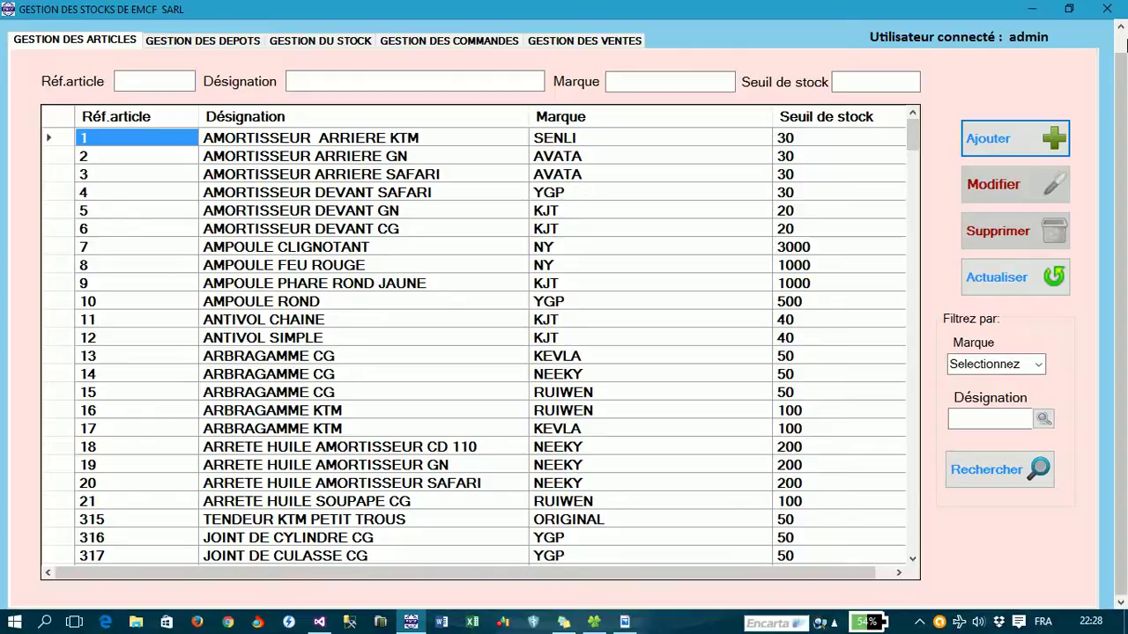
scroll(1124, 44, up, 1)
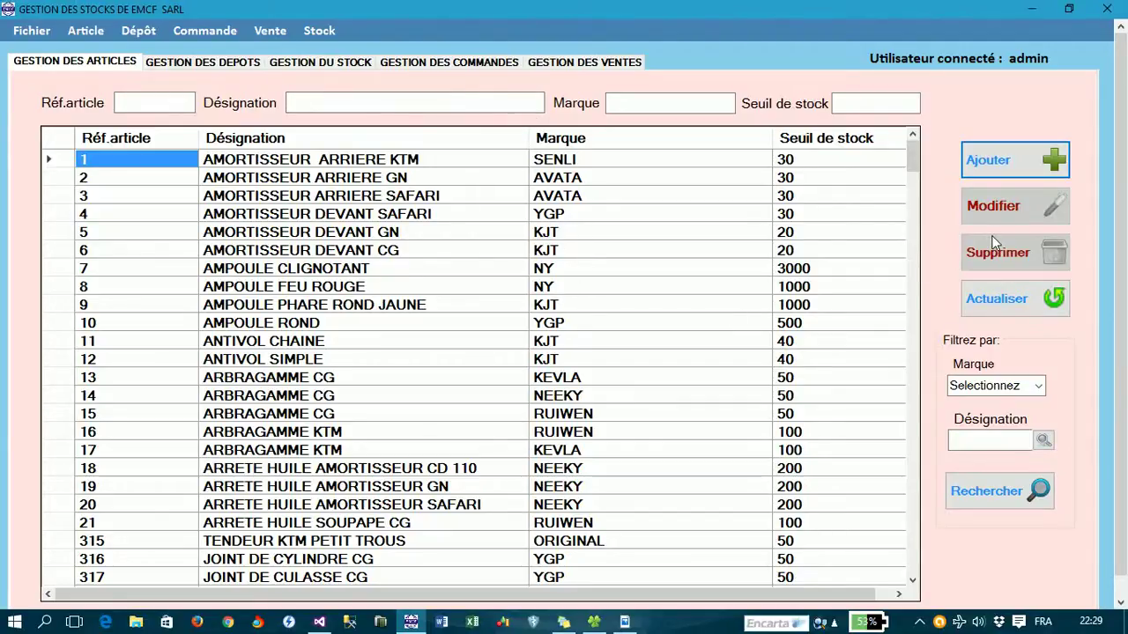
mouse_move(911, 167)
mouse_down()
mouse_move(912, 584)
mouse_move(908, 155)
mouse_up()
- Show ActivePresenter's recording controls from the hidden tray icons, then return to the stock window
click(919, 622)
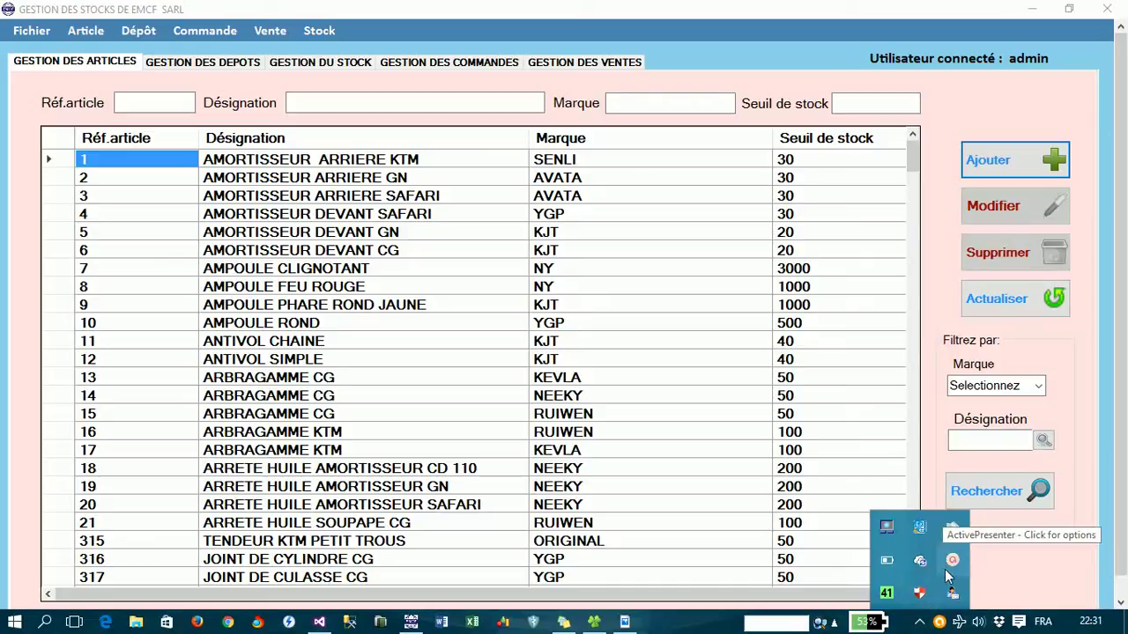
click(951, 567)
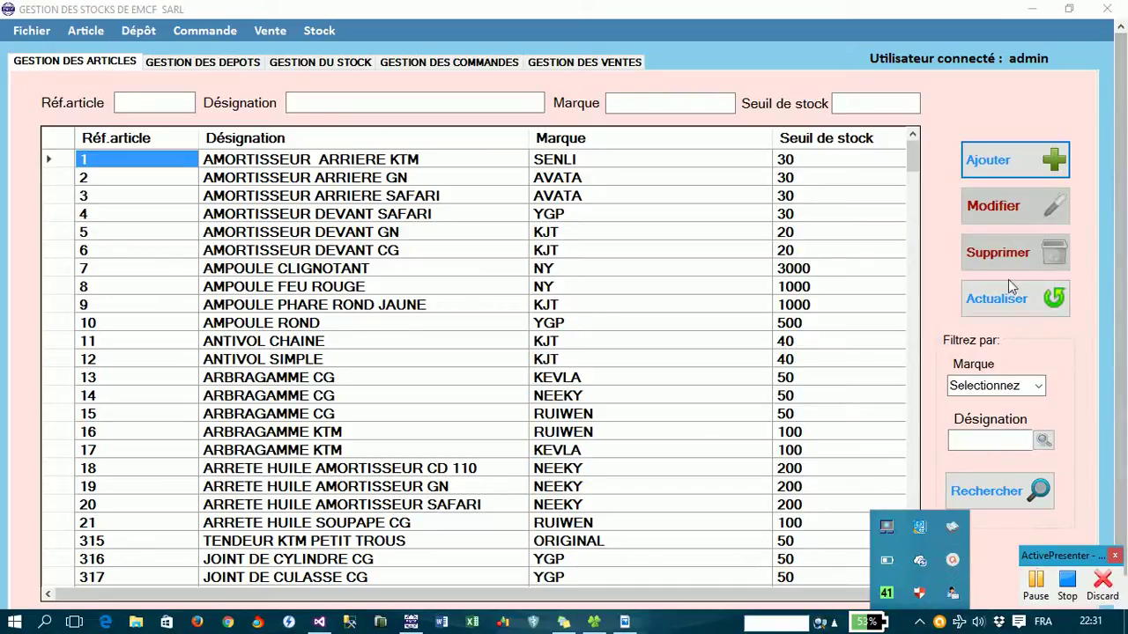
click(941, 143)
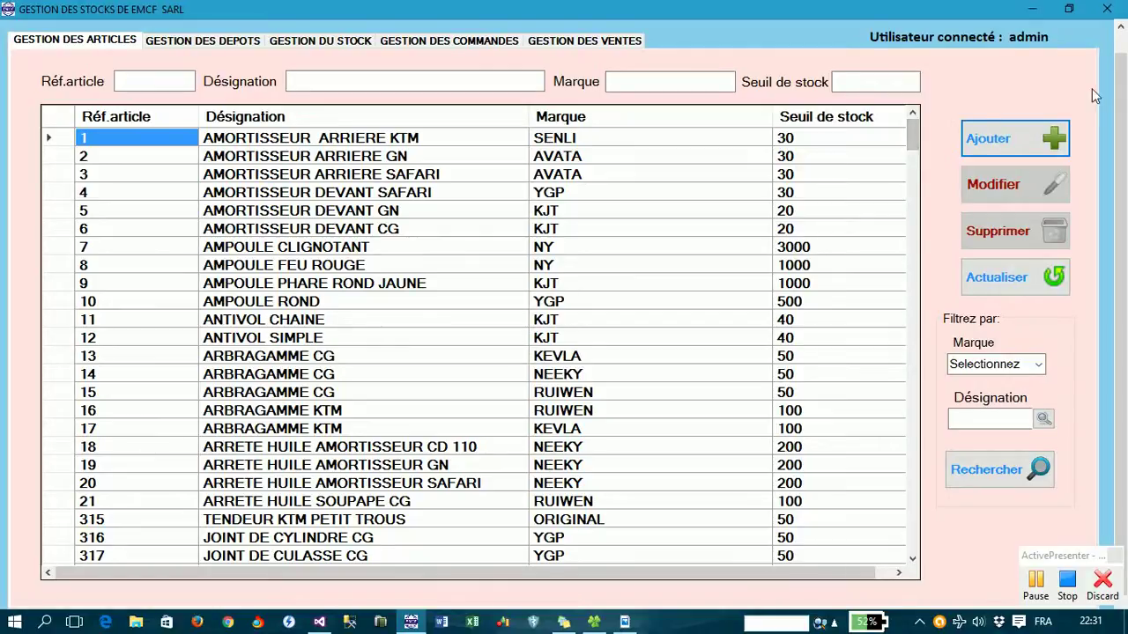
scroll(1124, 105, up, 1)
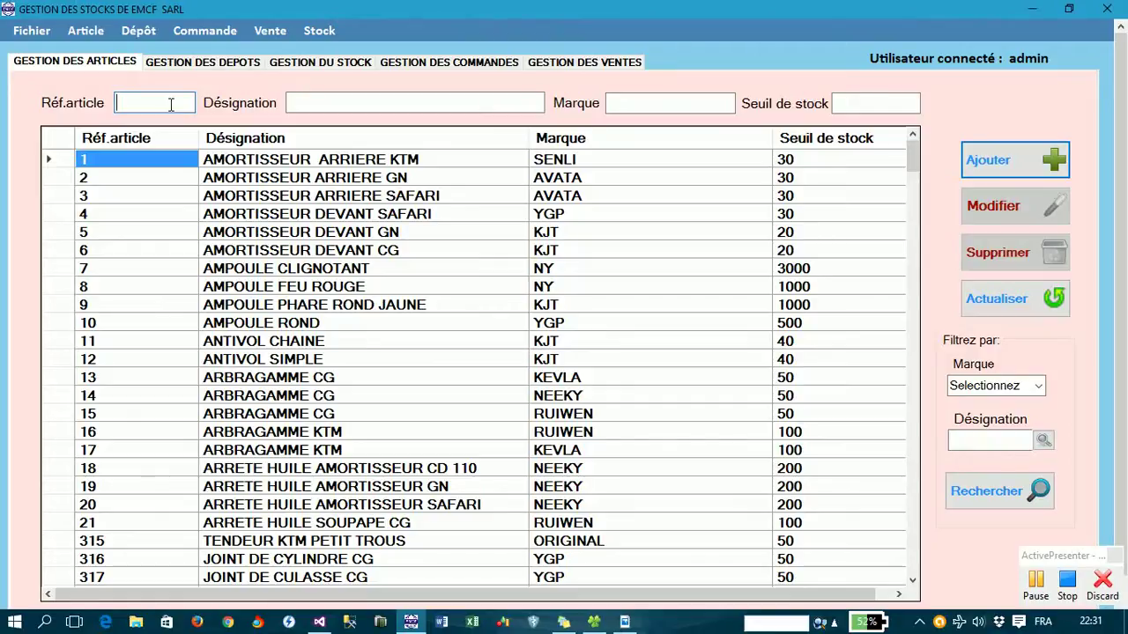
- Enter new article reference 150, designation Frein KTM, brand avata and stock threshold 500
text(150)
key(Tab)
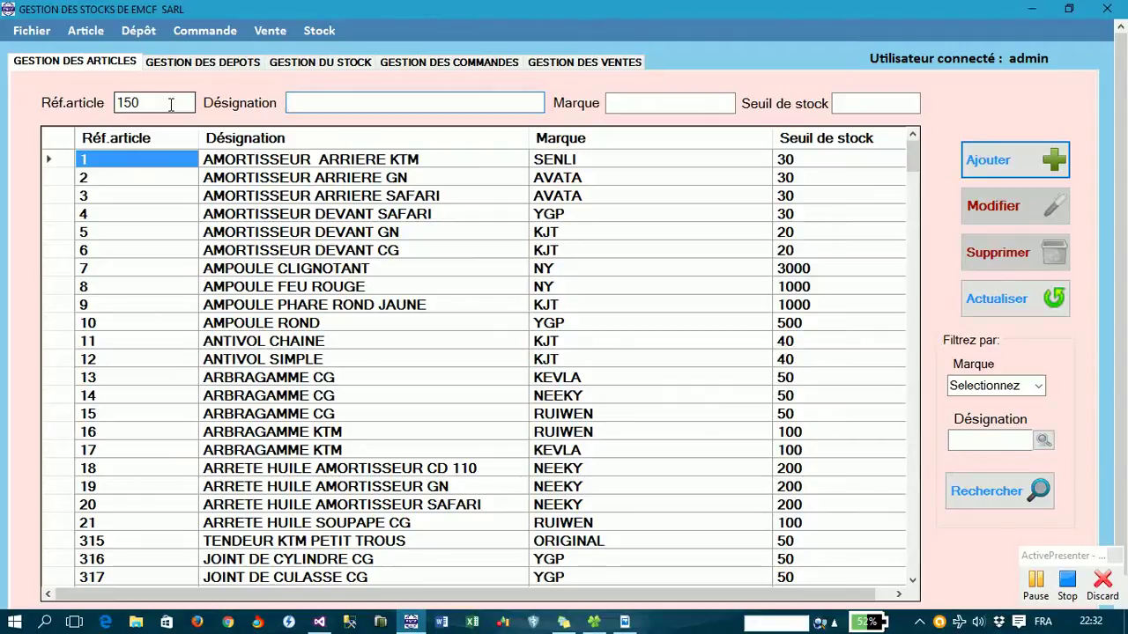
text(Frein)
text(KT)
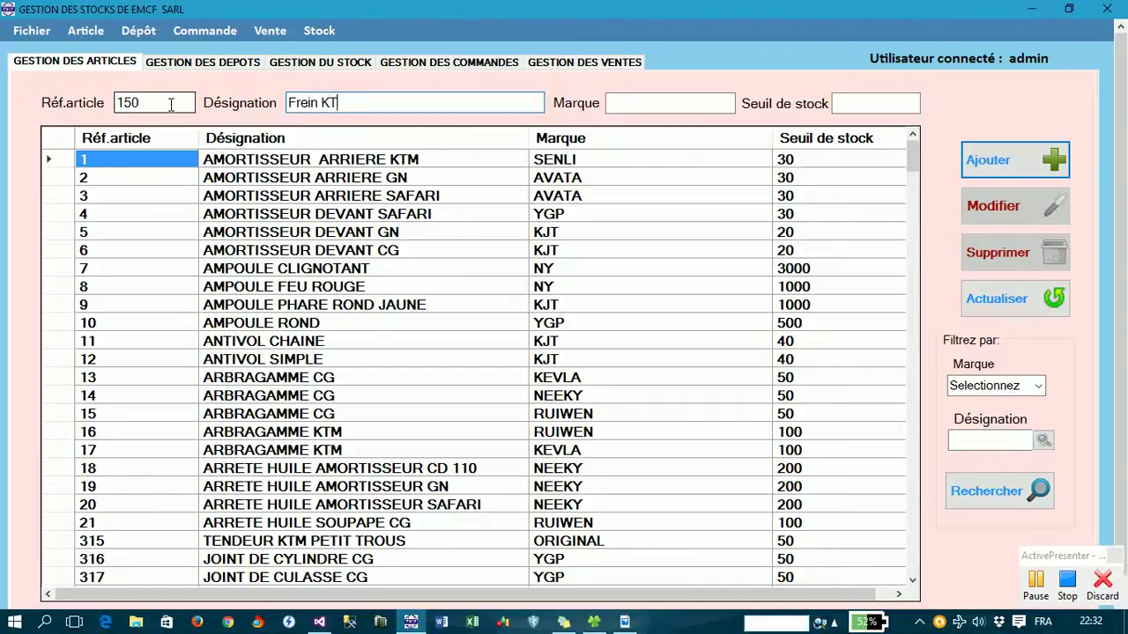
text(M)
key(Tab)
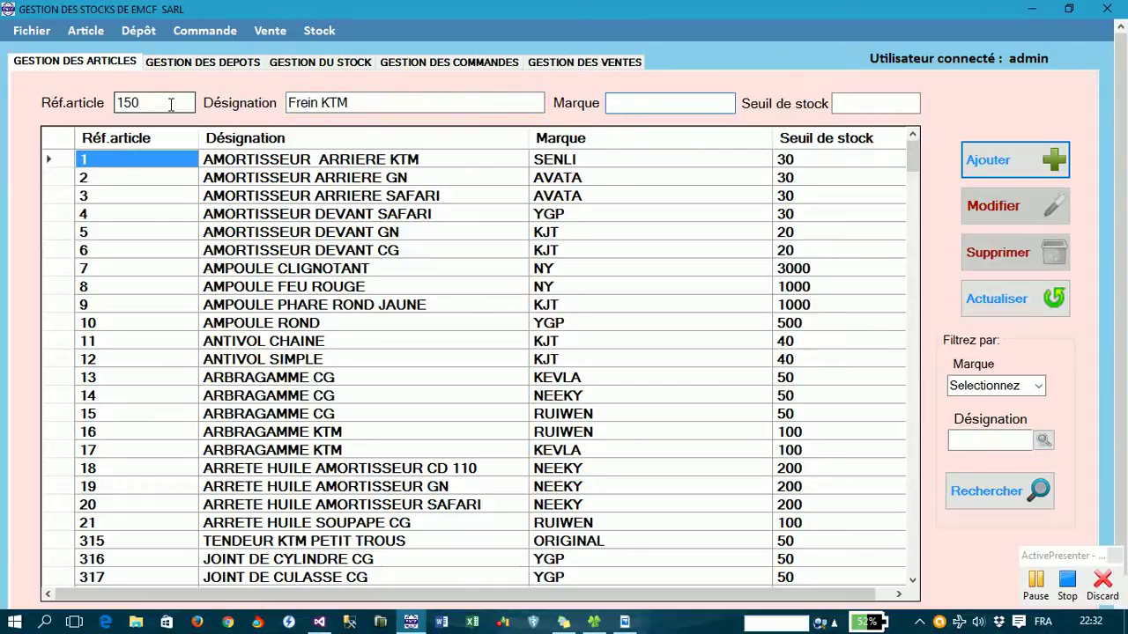
text(avata)
key(Tab)
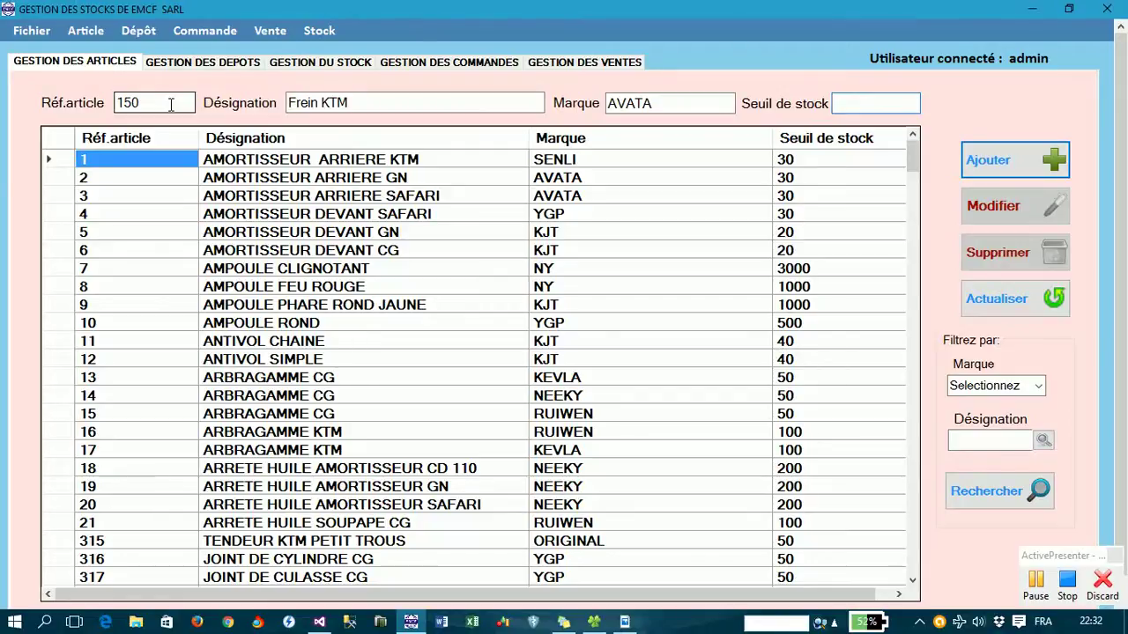
text(500)
click(1036, 165)
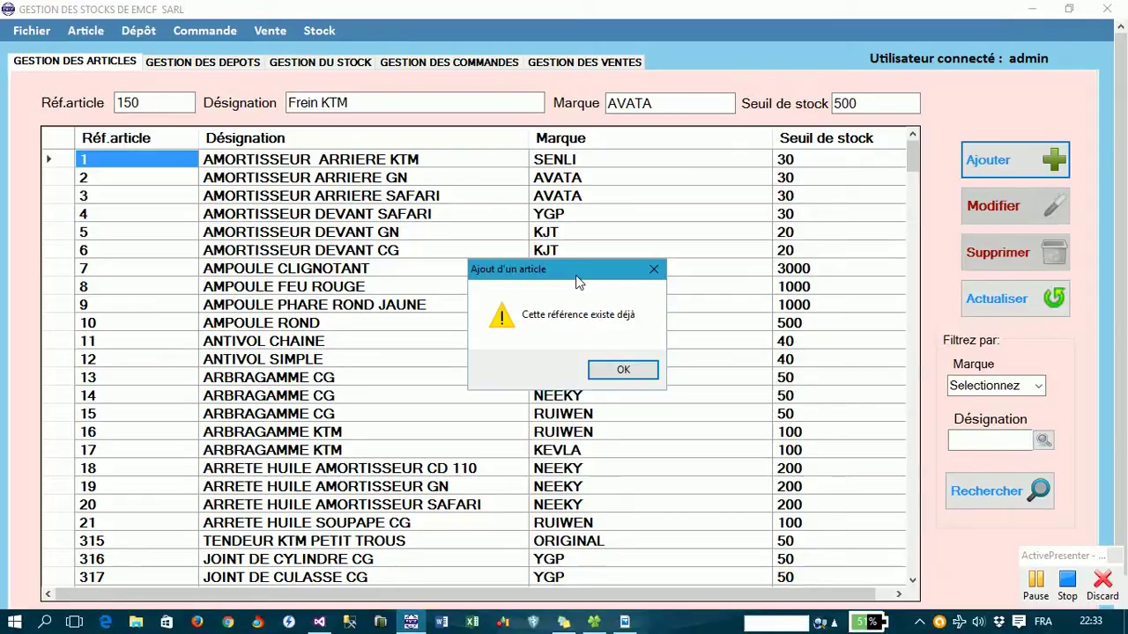
drag(575, 275, 618, 167)
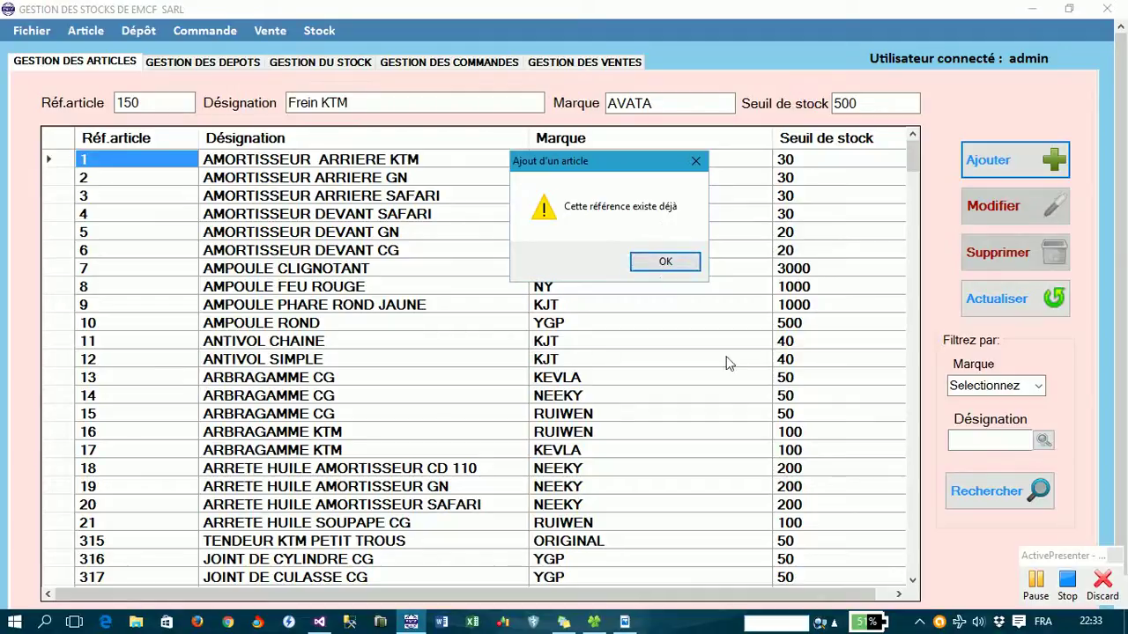
click(914, 161)
click(655, 264)
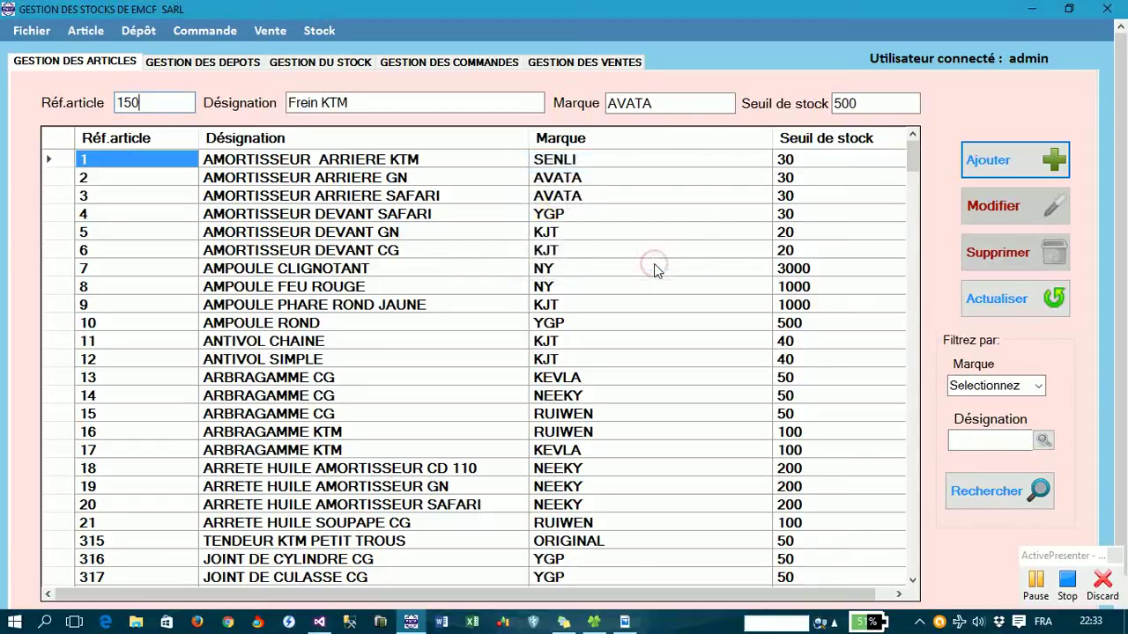
- Scroll the grid to existing article 150 GUIDON SAFARI and erase the duplicate reference 150
drag(914, 170, 907, 385)
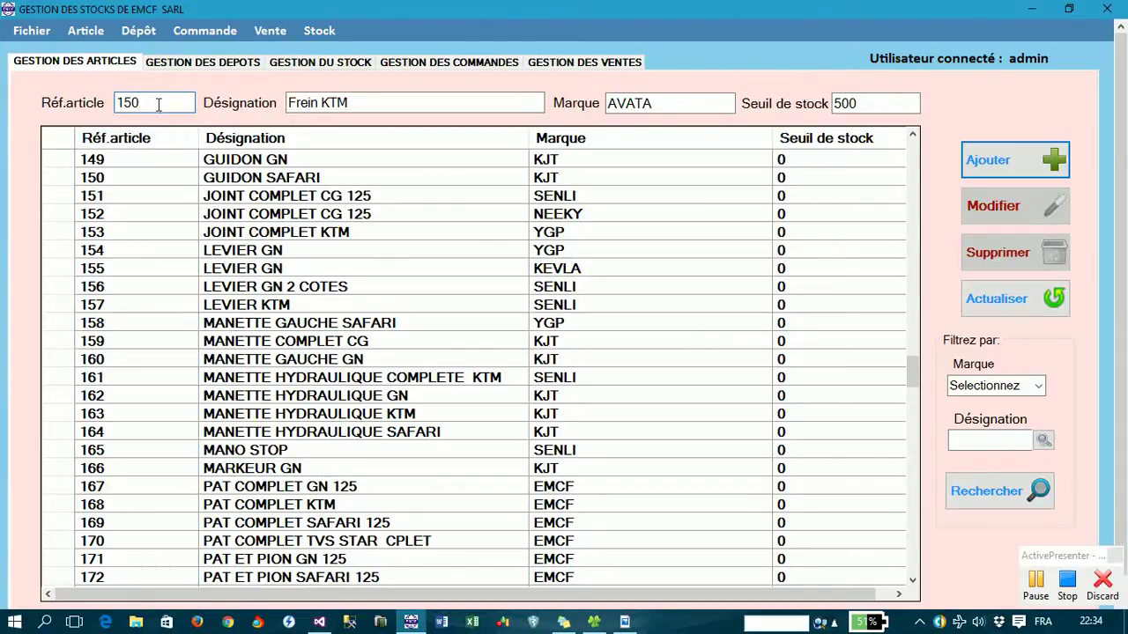
key(BackSpace)
key(BackSpace)
key(BackSpace)
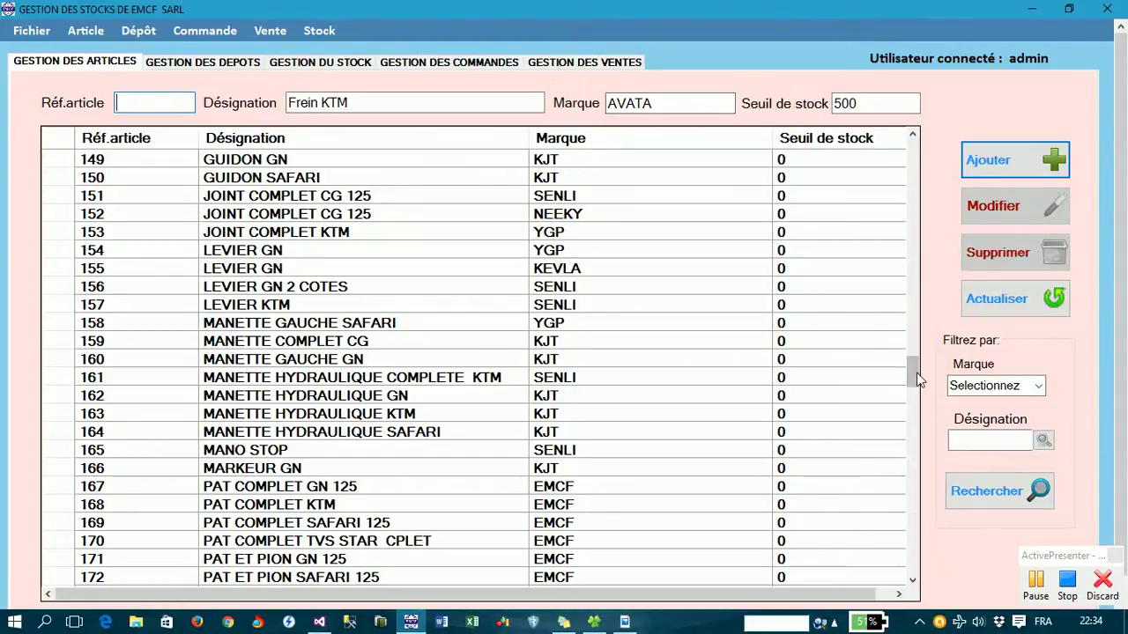
- Scroll the article list to its end at reference 314, TENDEUR KTM GRAND TROUS
drag(916, 373, 915, 579)
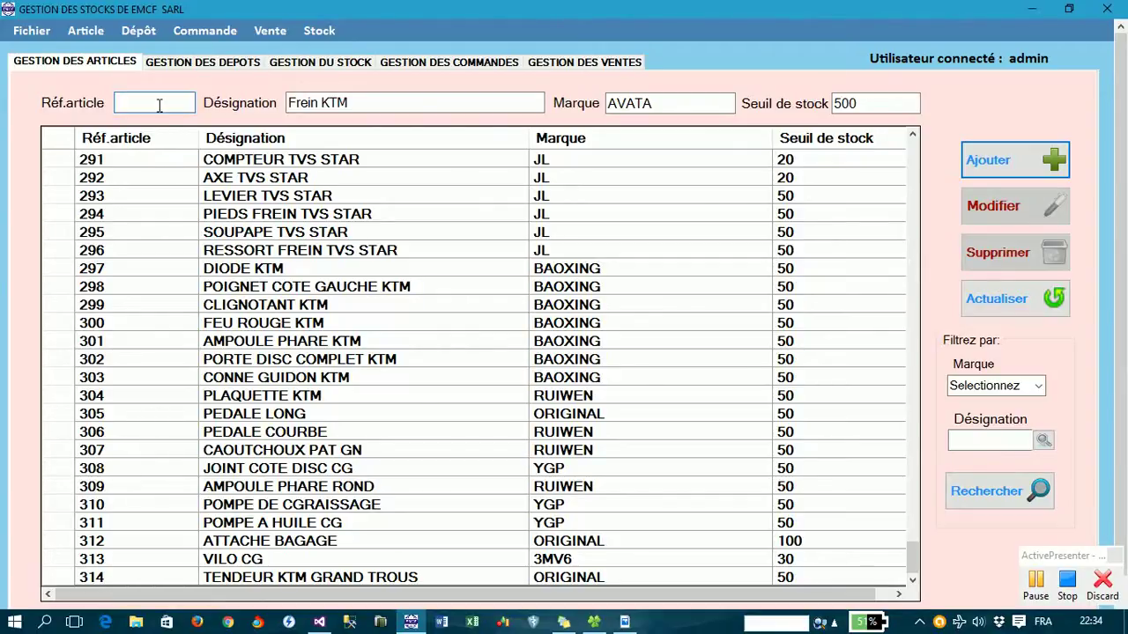
- Try references 315, 316, 317 and 318, each refused as already existing
text(315)
key(Return)
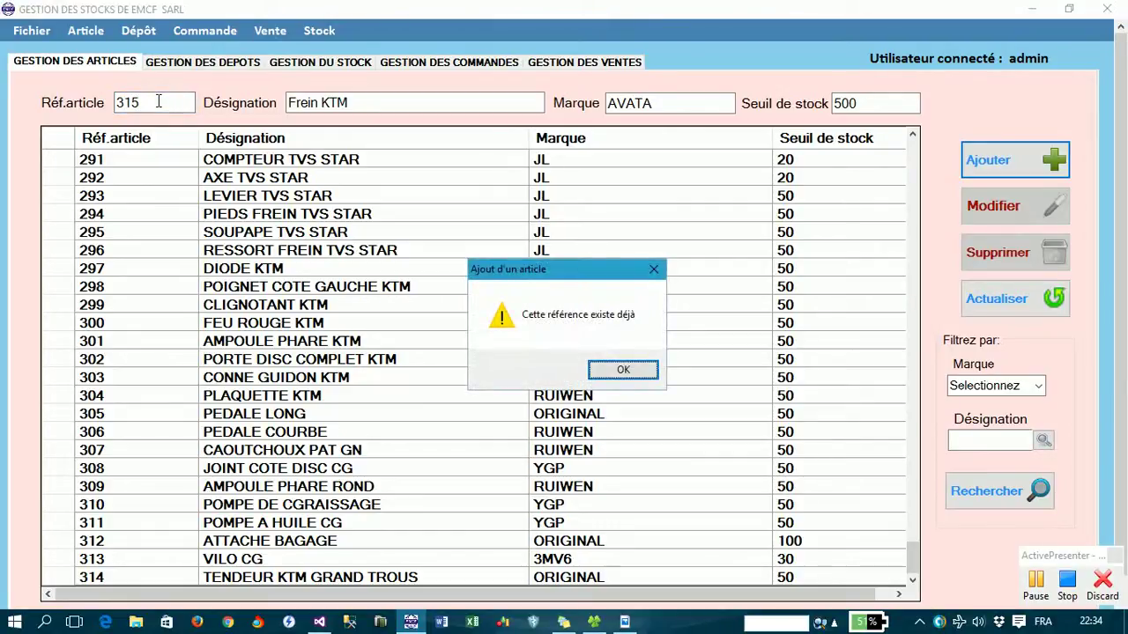
key(Return)
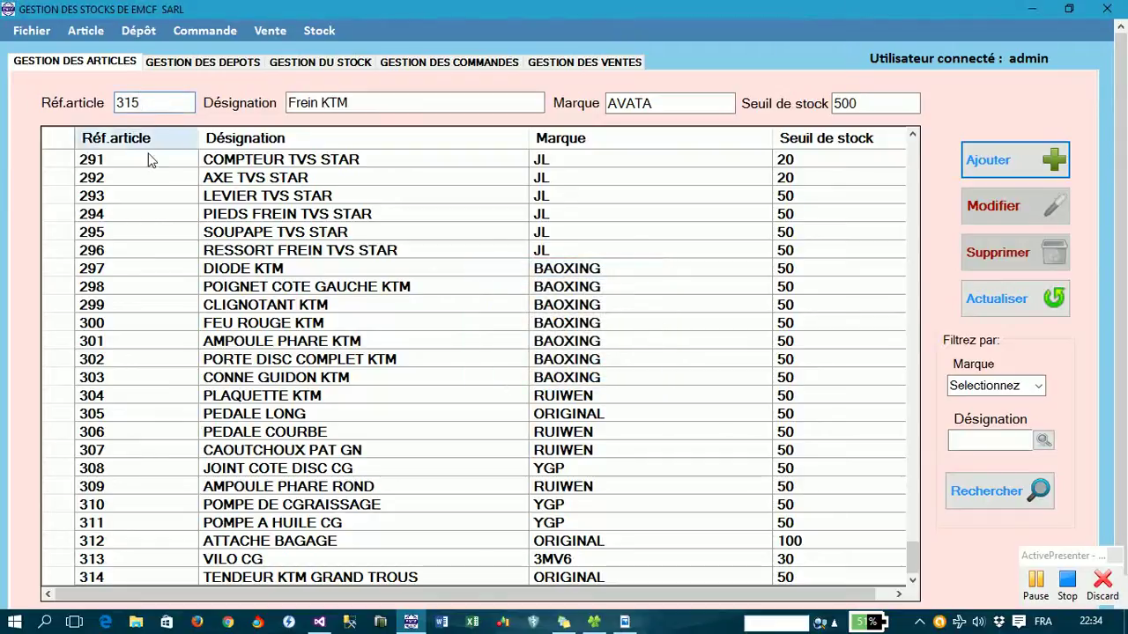
key(BackSpace)
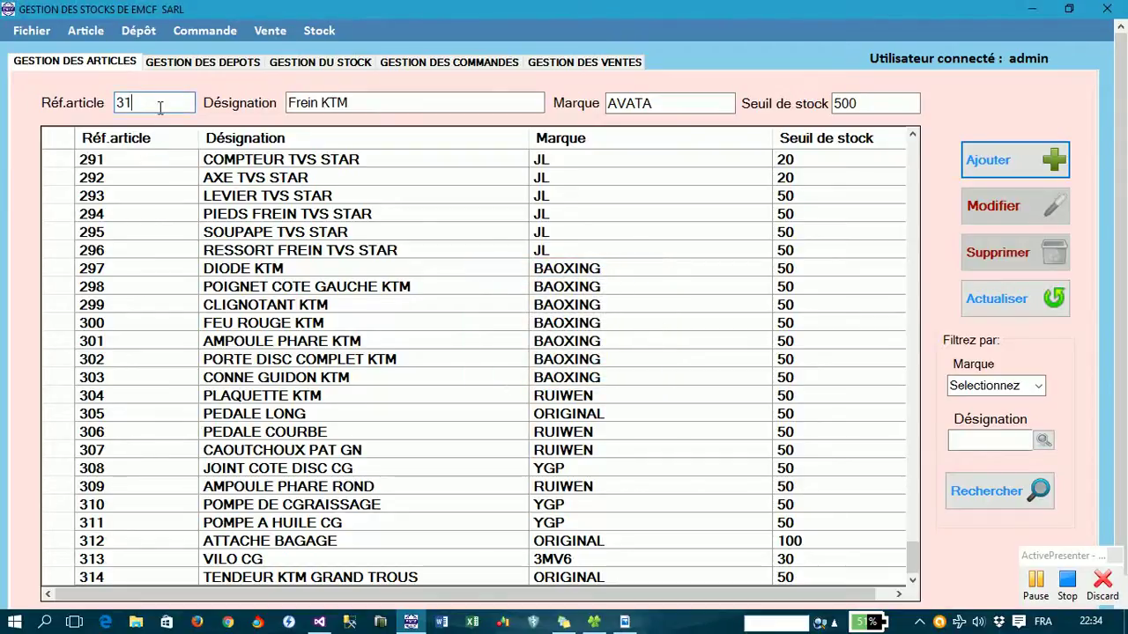
text(6)
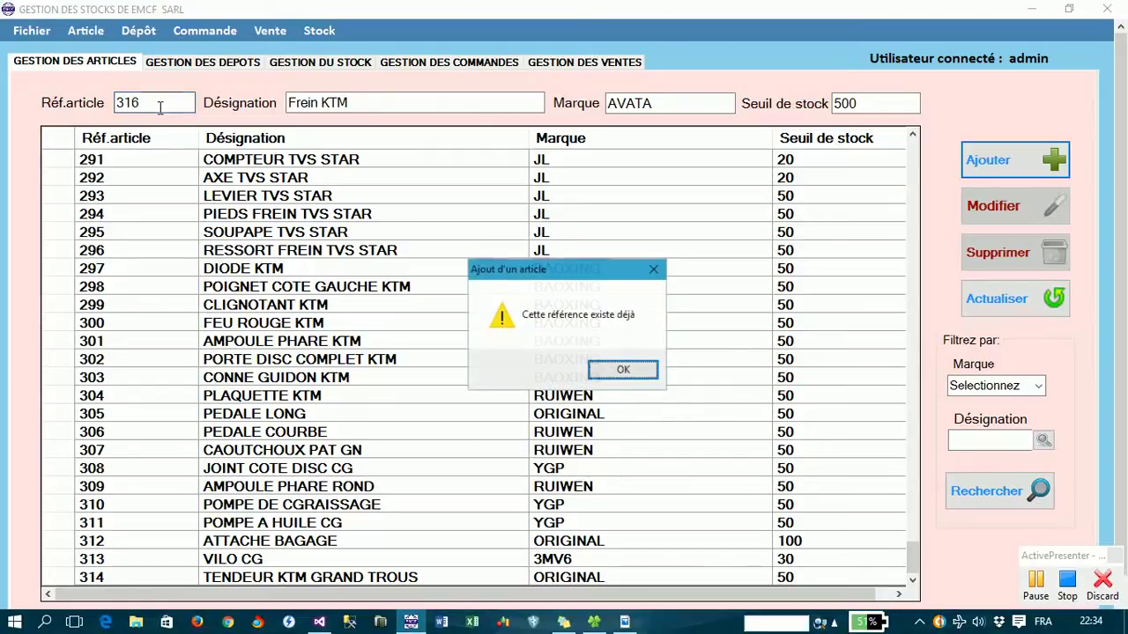
key(Return)
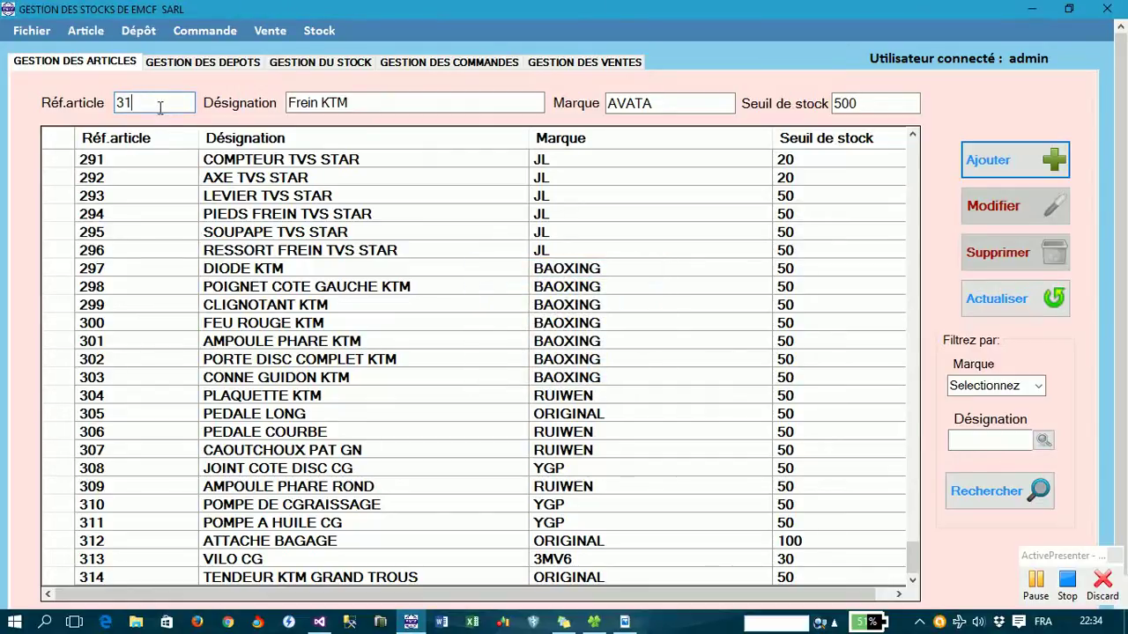
text(7)
key(Return)
key(Return)
key(BackSpace)
key(BackSpace)
text(18)
key(Return)
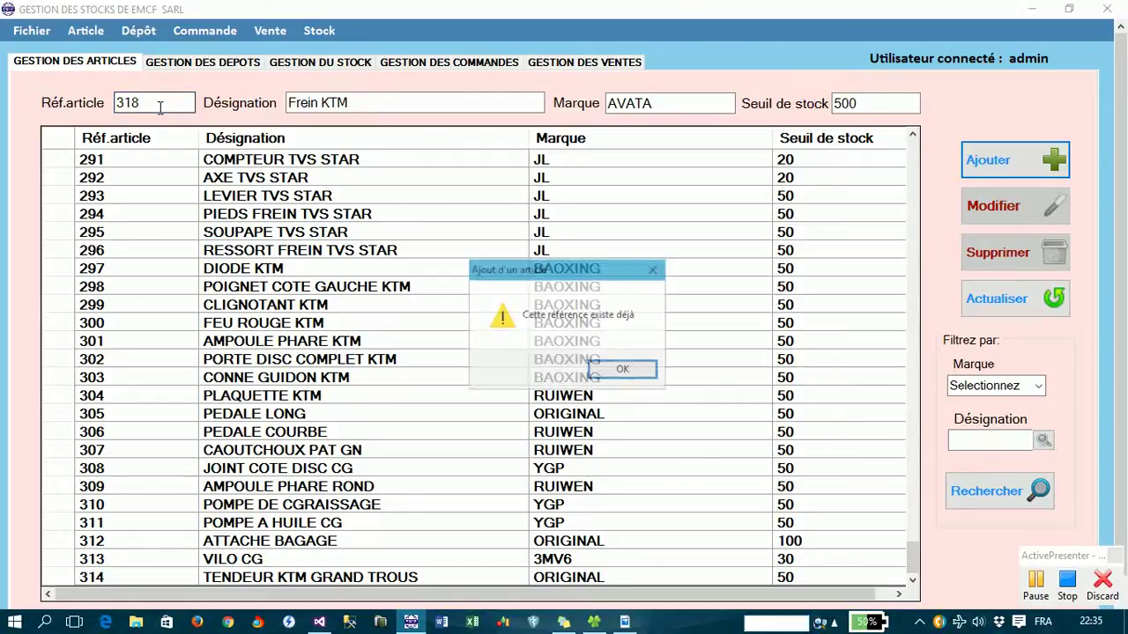
key(Return)
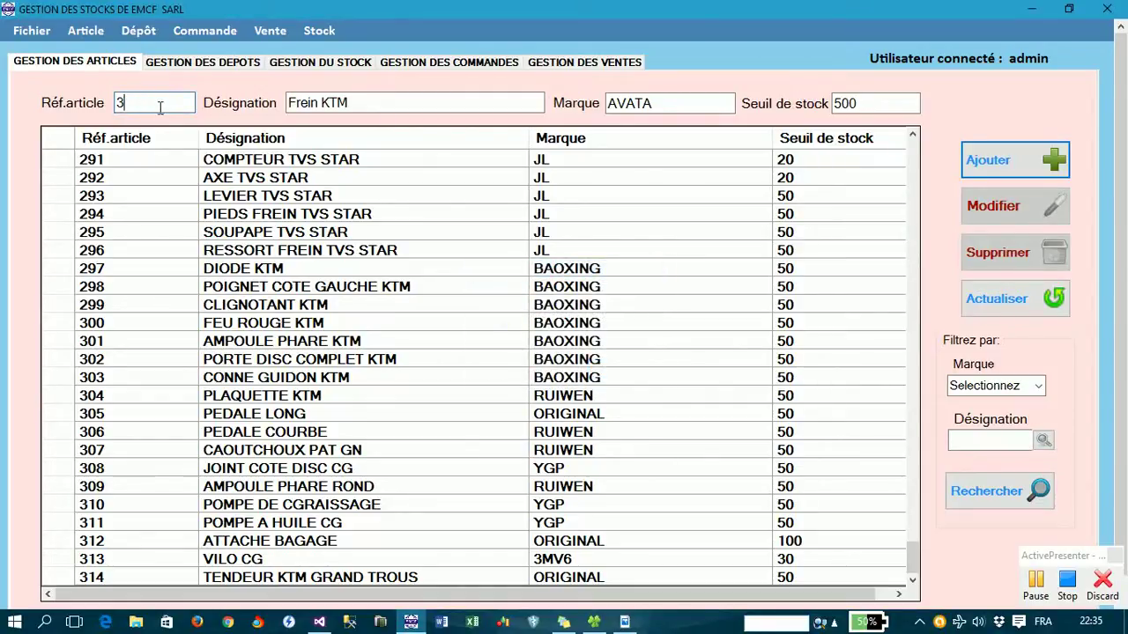
- Try reference 319, then, after it is refused, save the article under reference 500
text(2)
key(BackSpace)
text(19)
key(Return)
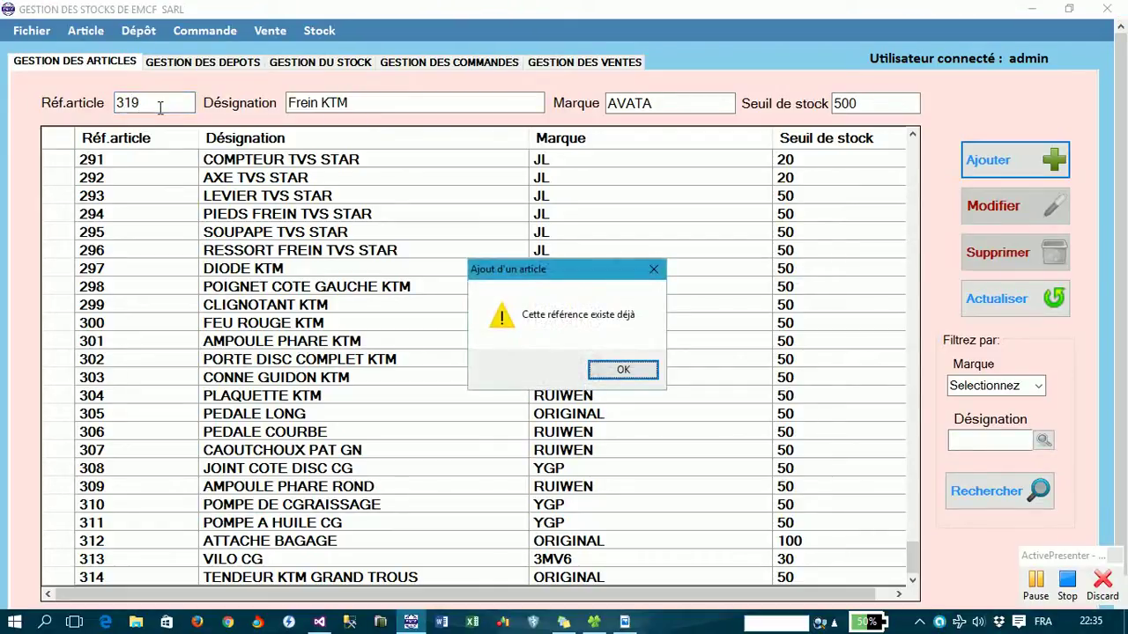
key(Return)
key(BackSpace)
key(BackSpace)
key(BackSpace)
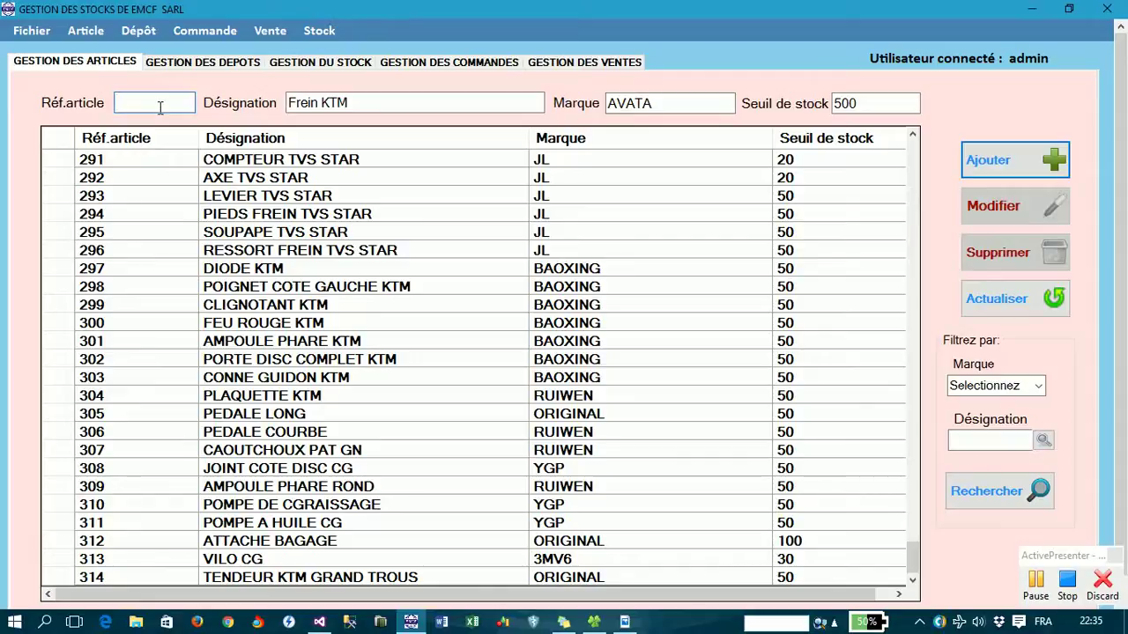
text(500)
key(Return)
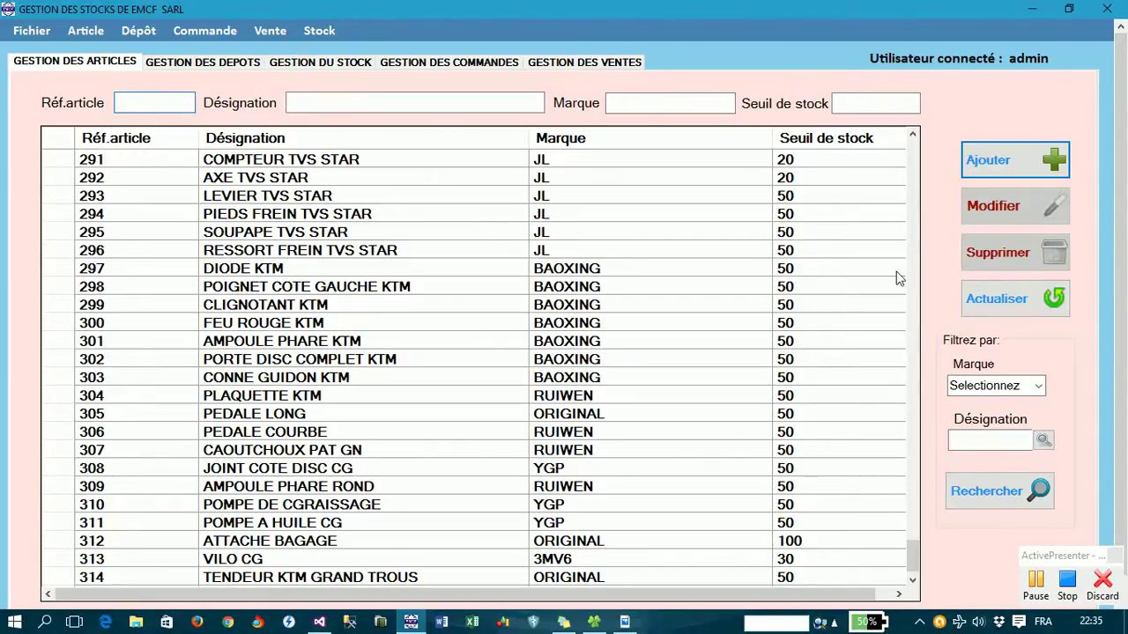
- Scroll the article grid down to reveal the new row 500 Frein KTM
click(912, 580)
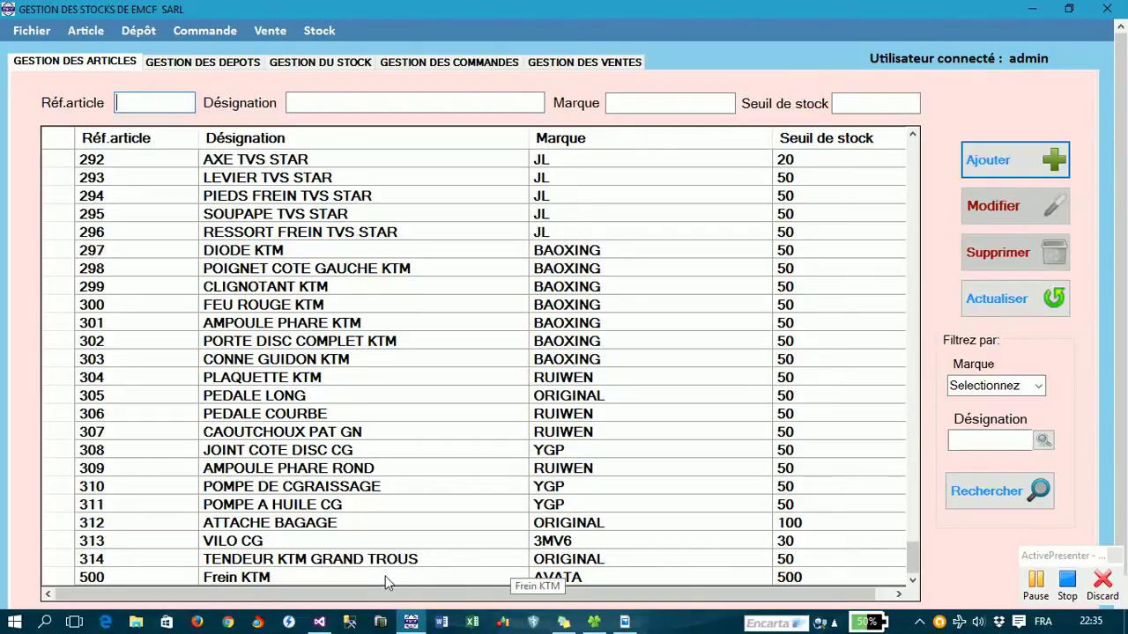
- Load article 500 Frein KTM into the form and place the cursor in Désignation
click(344, 575)
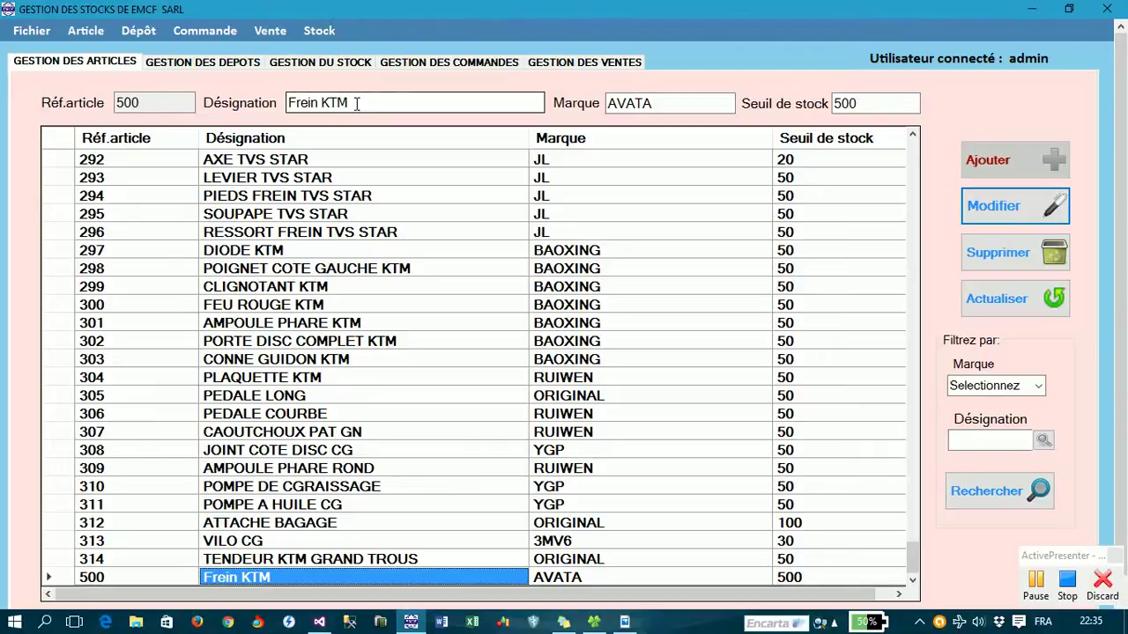
click(356, 103)
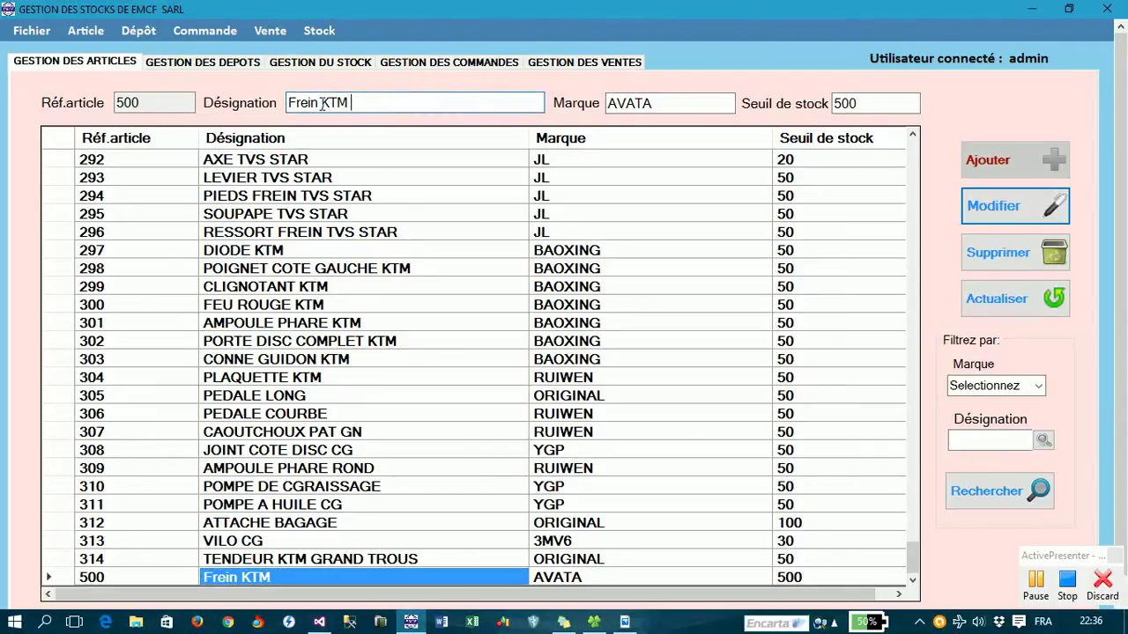
- Insert 'à main' before KTM and confirm the designation change to Frein à main KTM
click(321, 103)
text(à main)
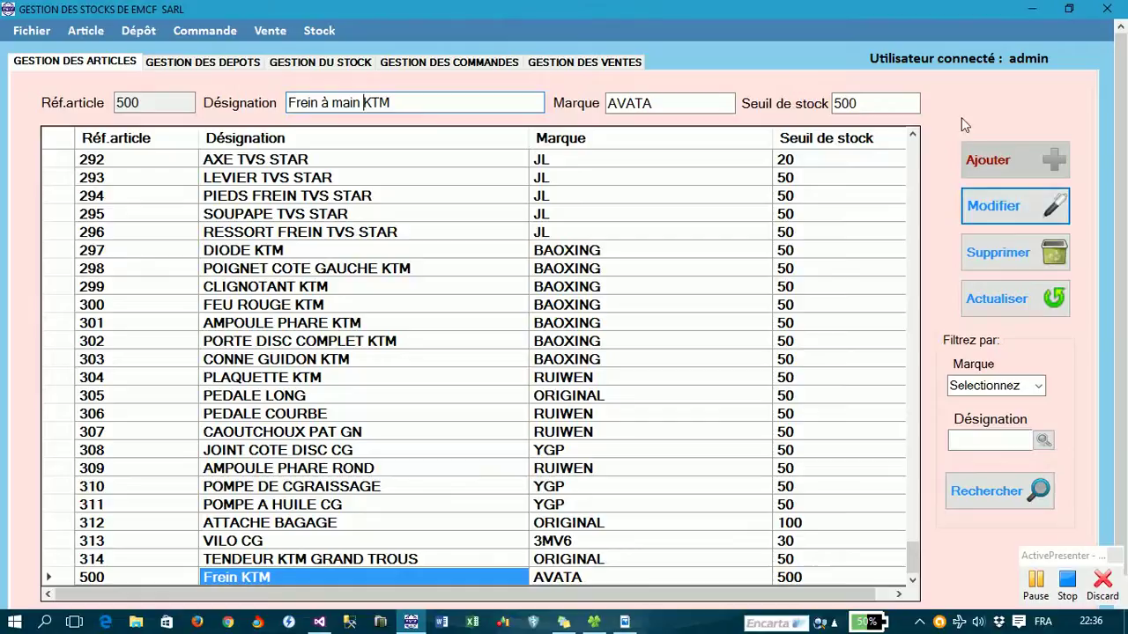
key(Return)
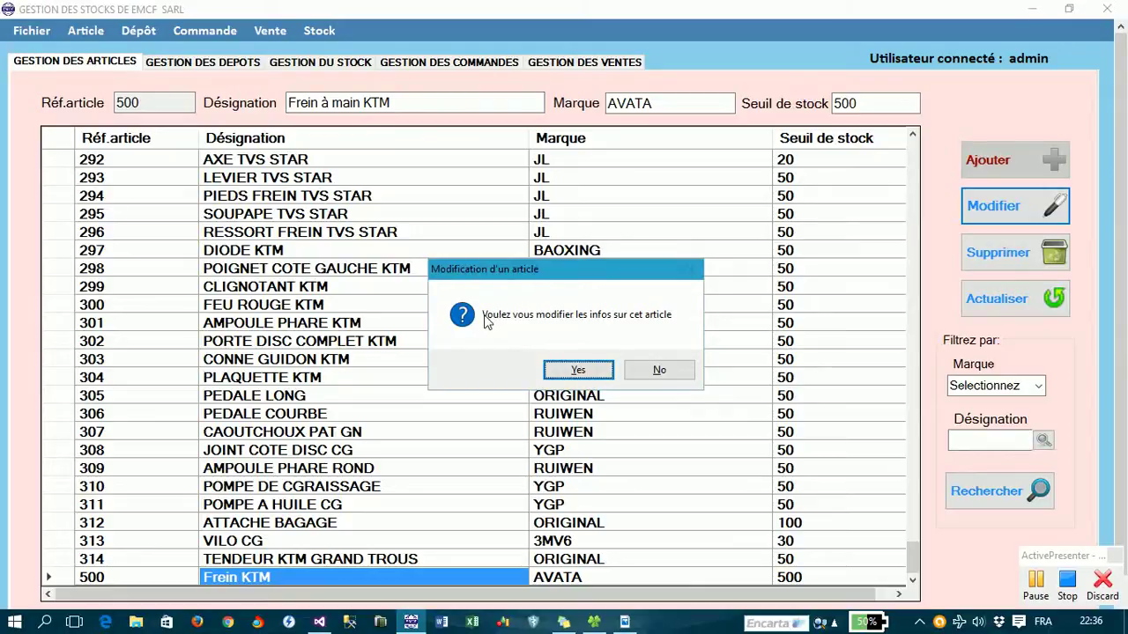
click(574, 370)
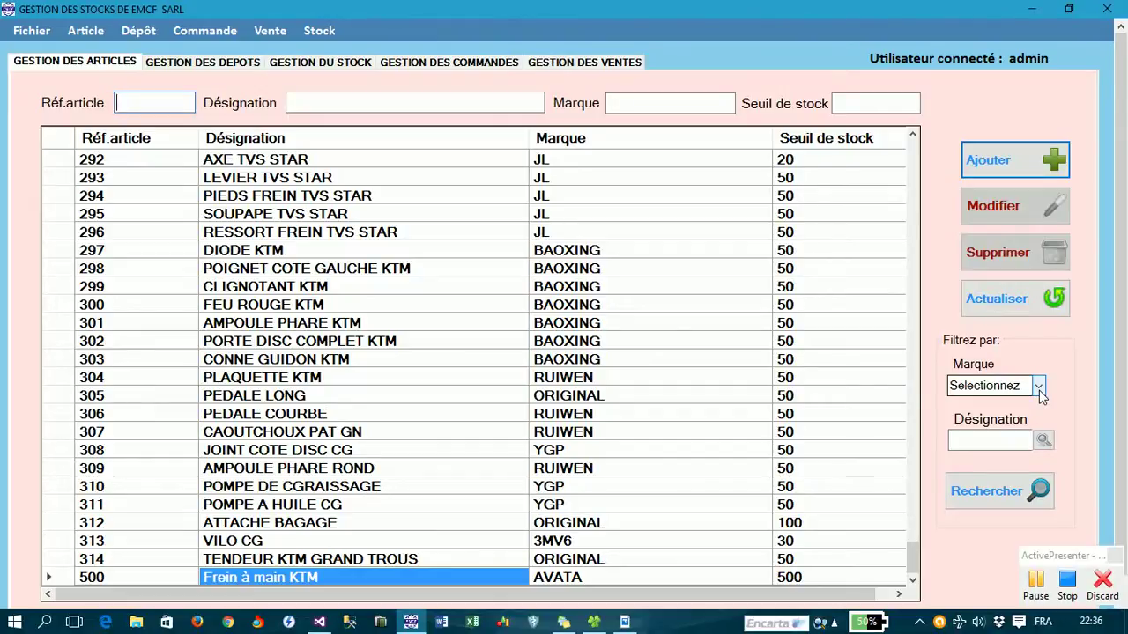
- Filter the article list by brand AVATA, leaving five articles
click(1039, 388)
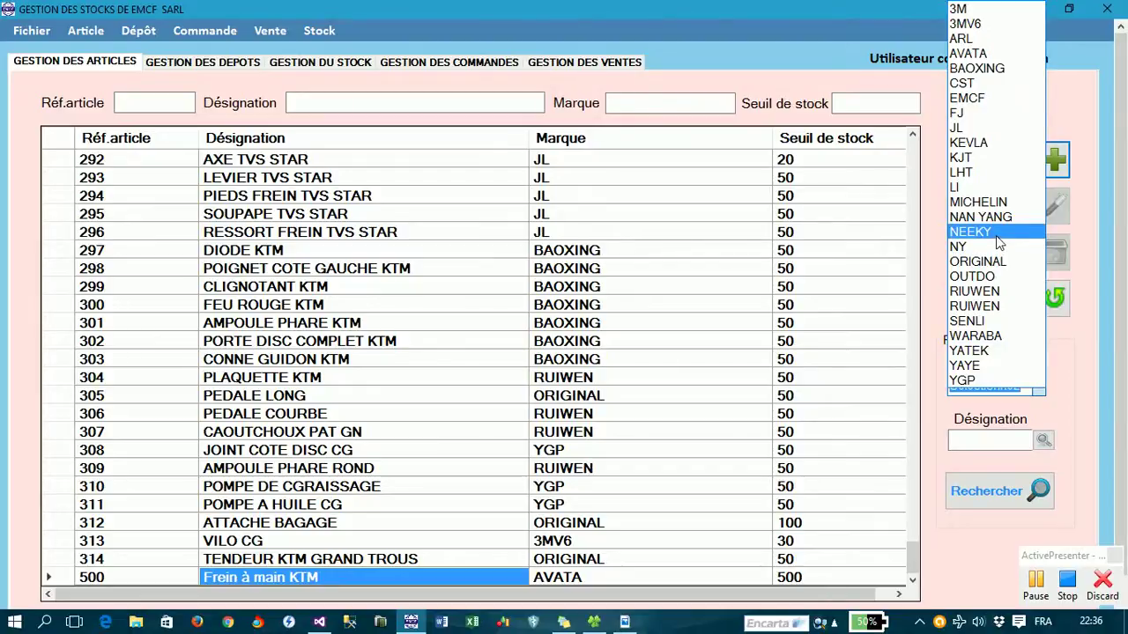
click(980, 58)
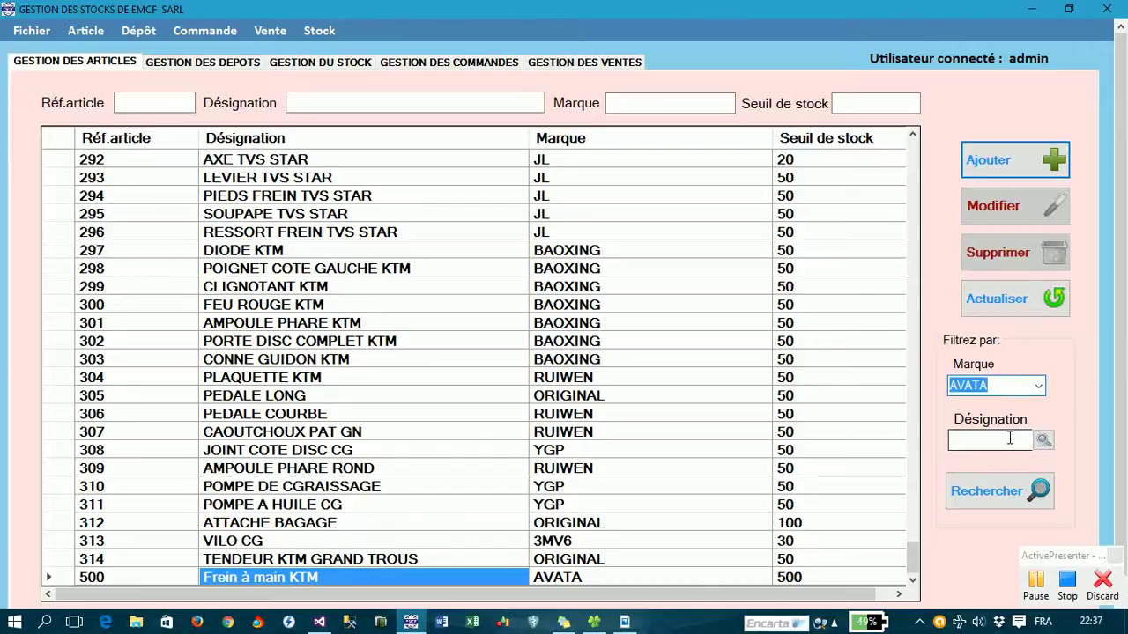
click(989, 493)
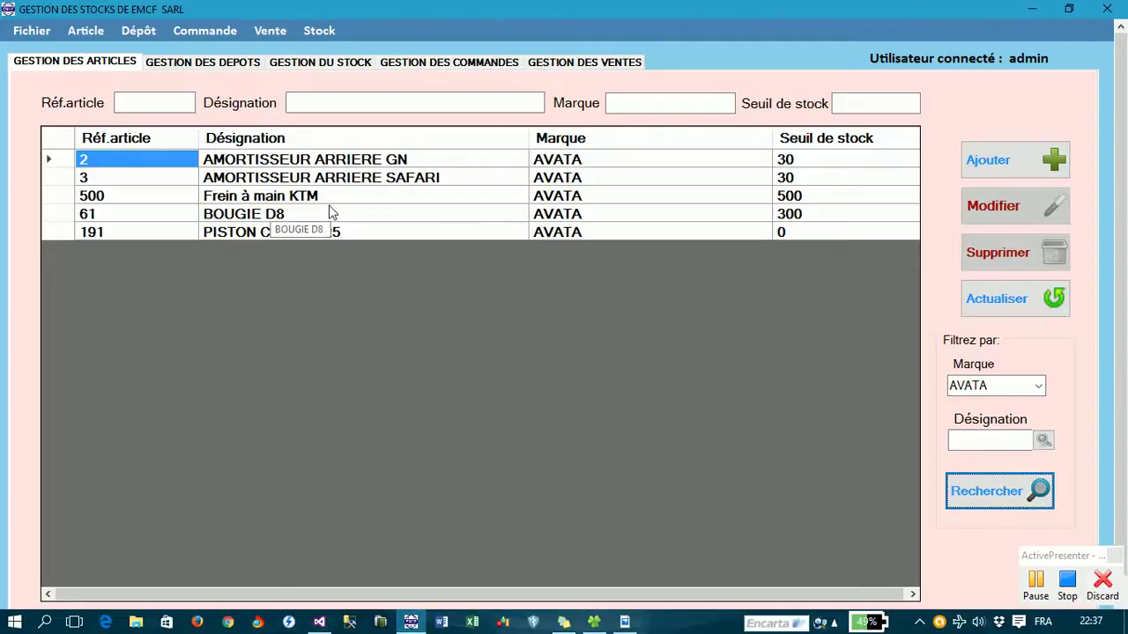
click(1044, 588)
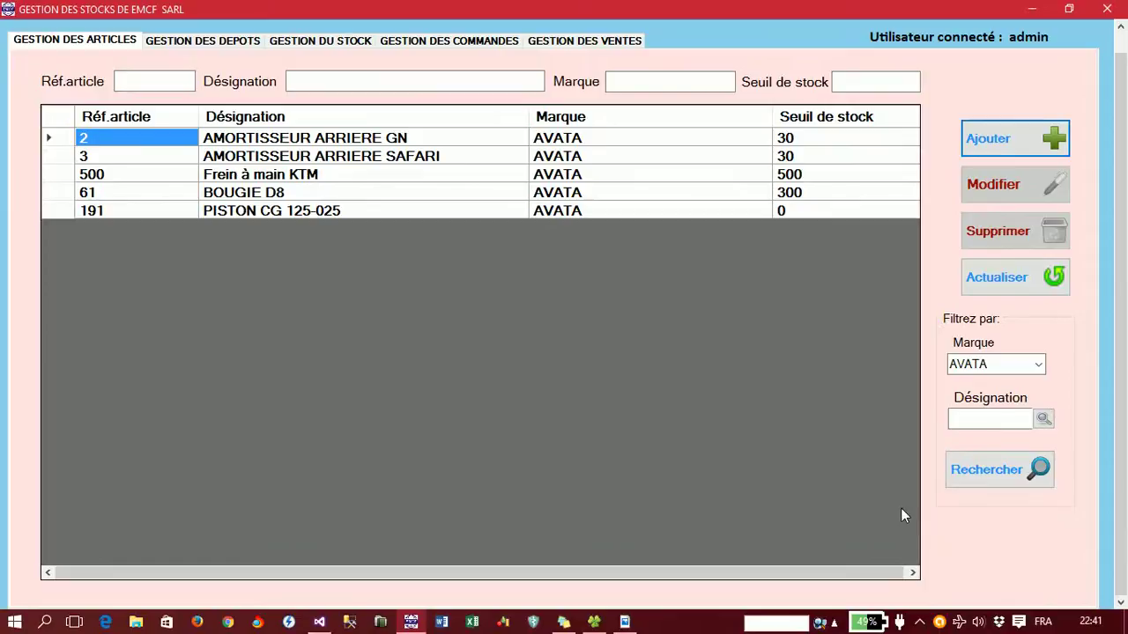
click(922, 622)
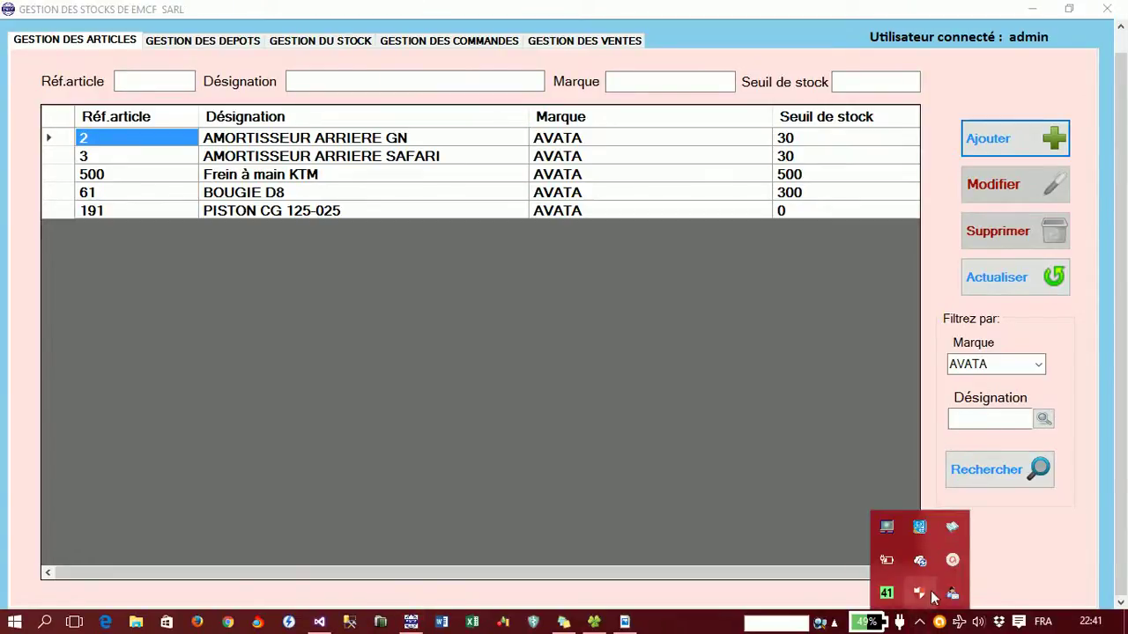
click(954, 561)
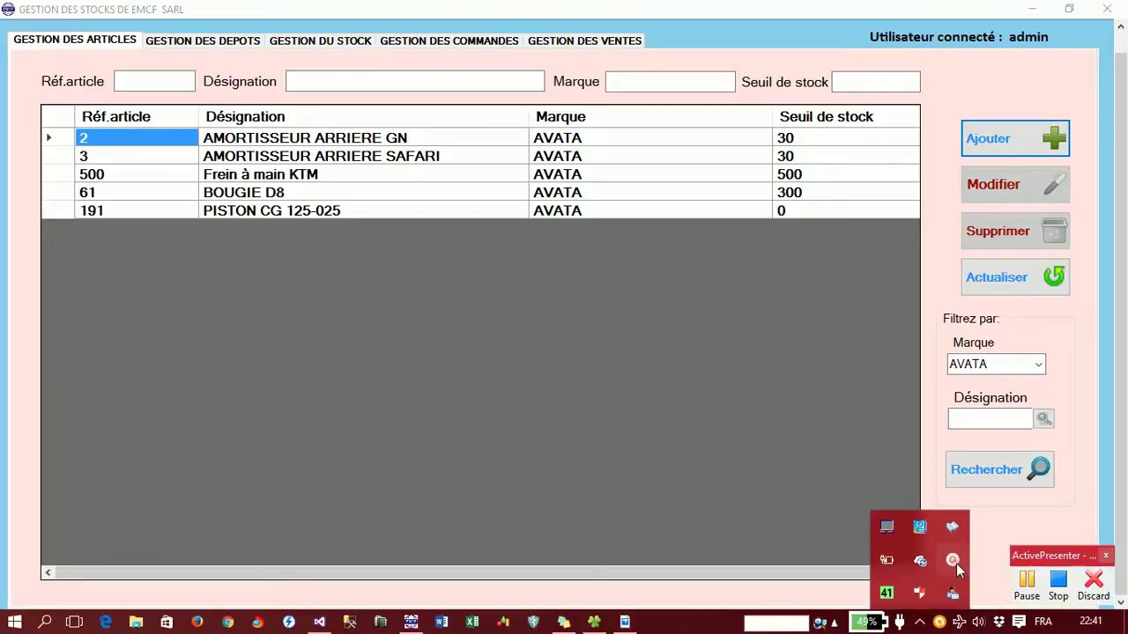
click(932, 214)
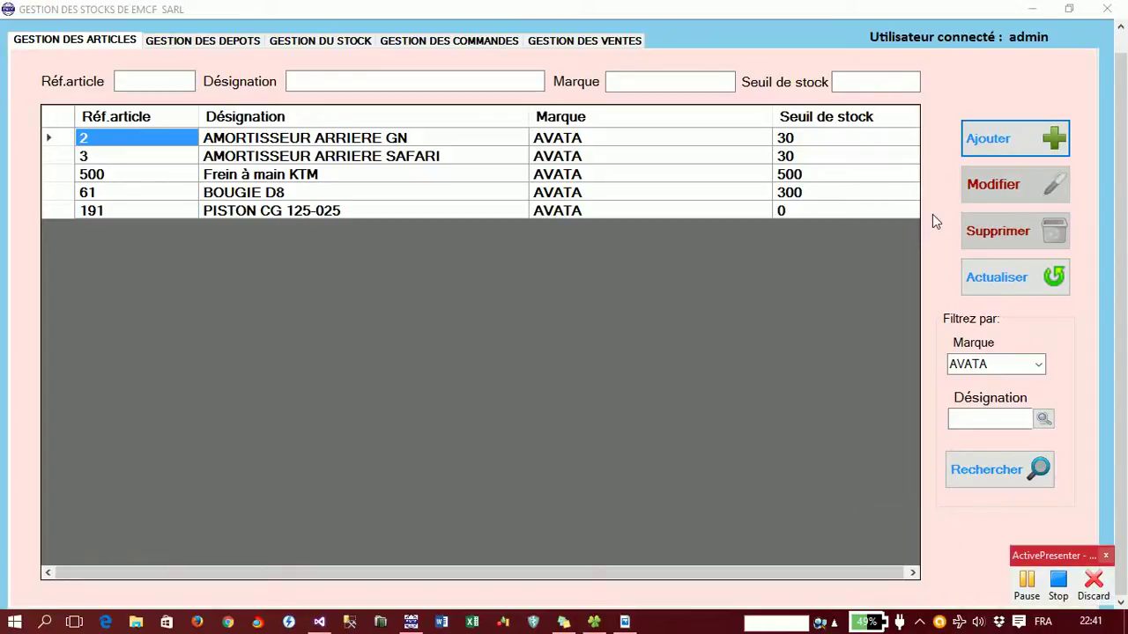
click(1036, 369)
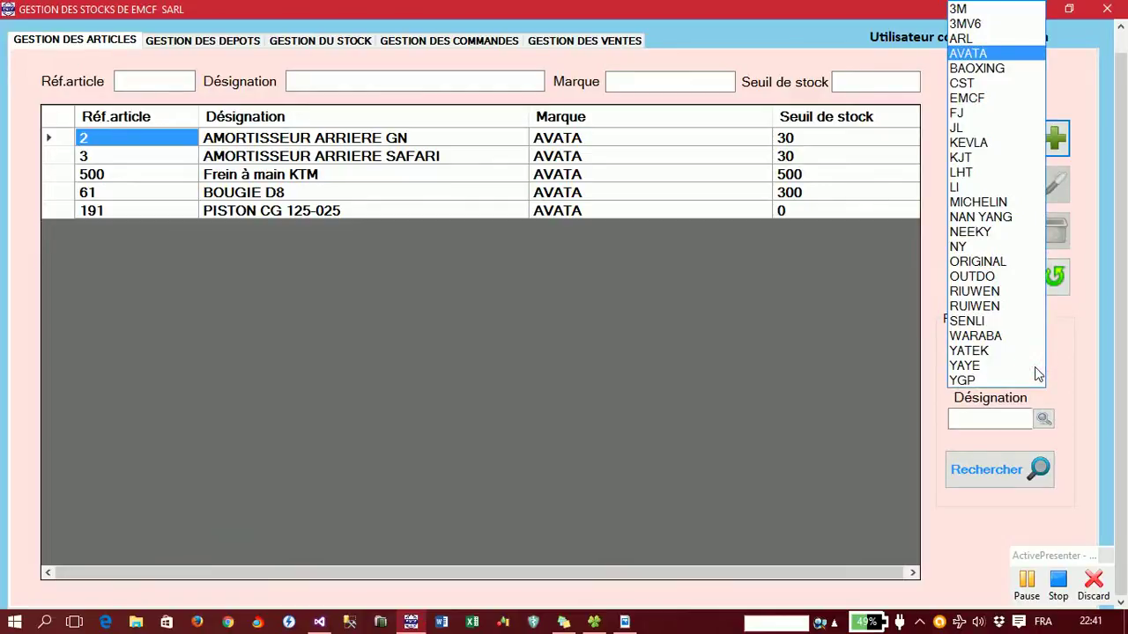
click(1037, 367)
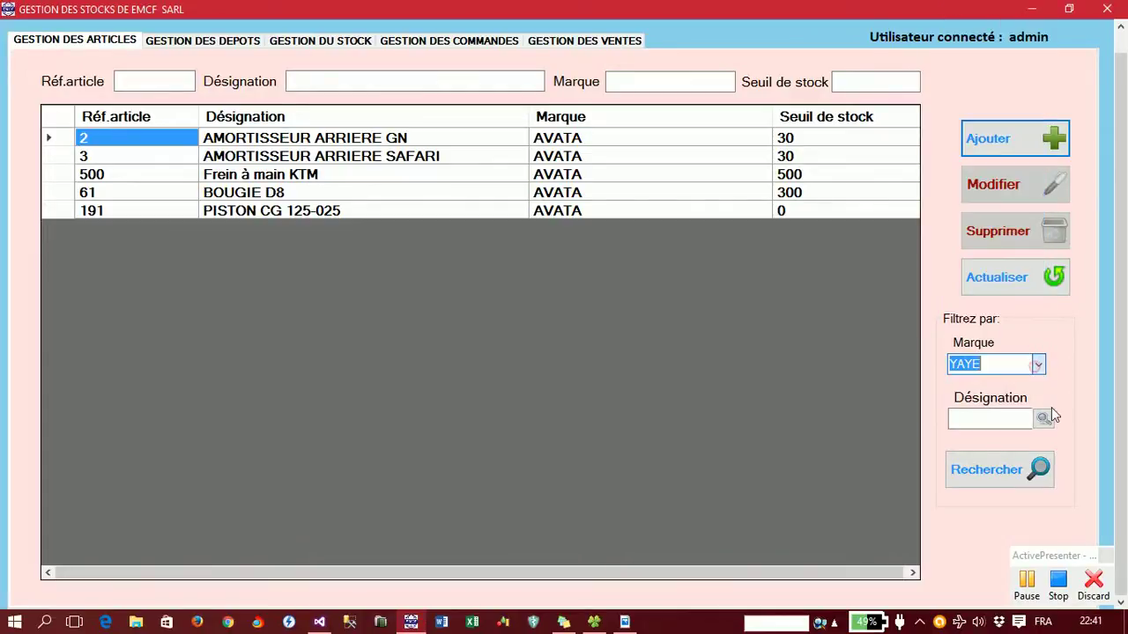
click(1032, 476)
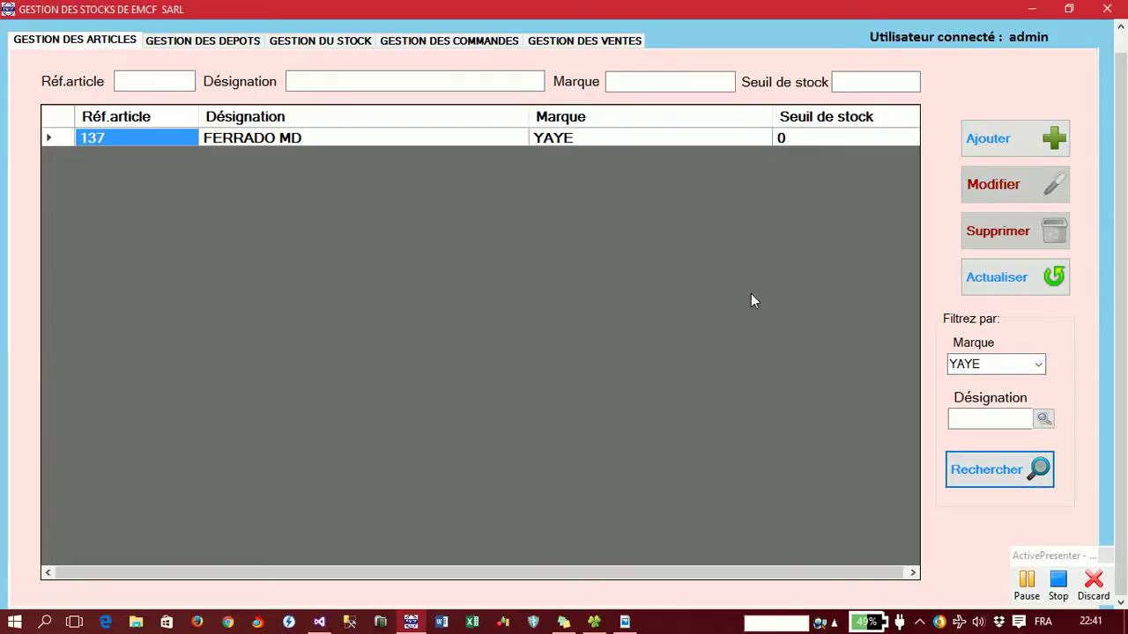
click(1038, 365)
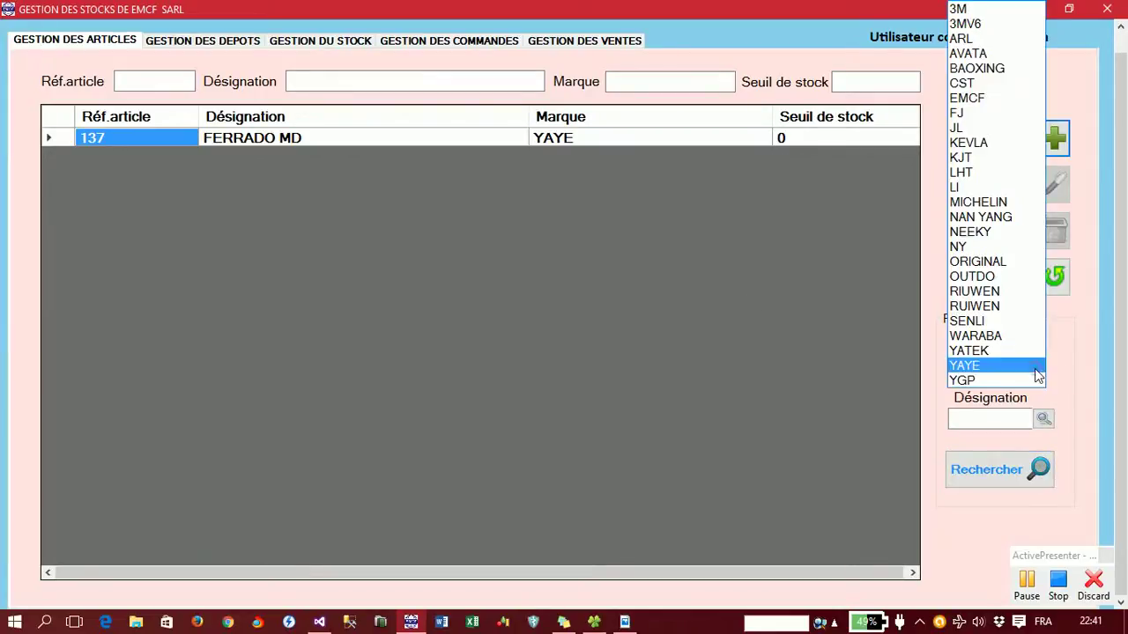
click(984, 55)
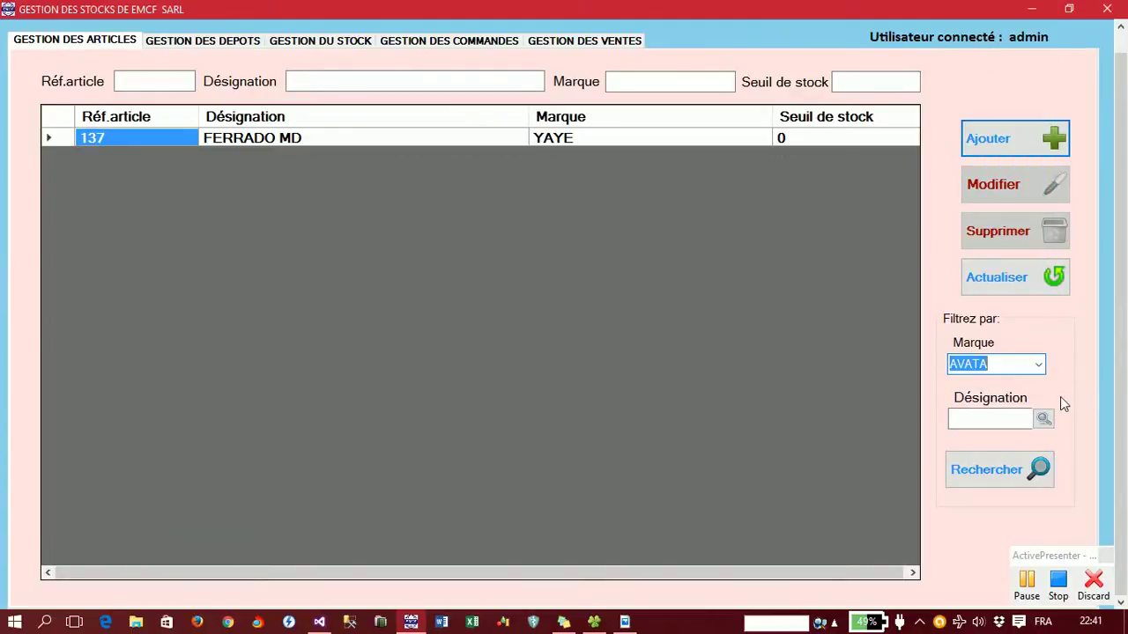
click(1002, 470)
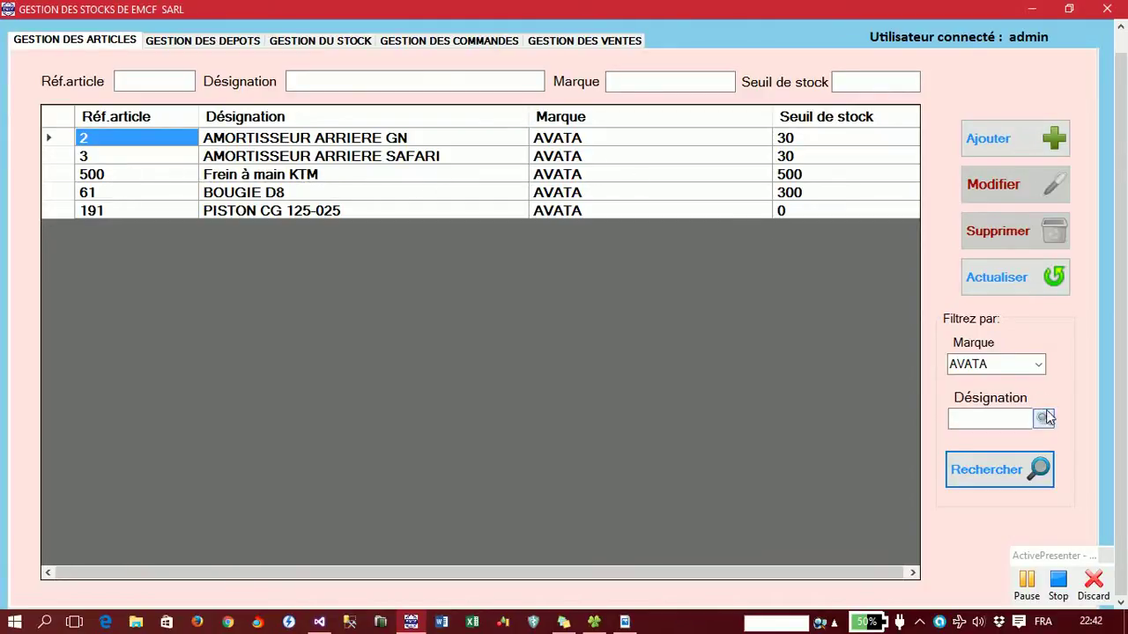
- Refresh the article list, then search designation 'frein' to confirm only 500 Frein à main KTM matches
click(1034, 290)
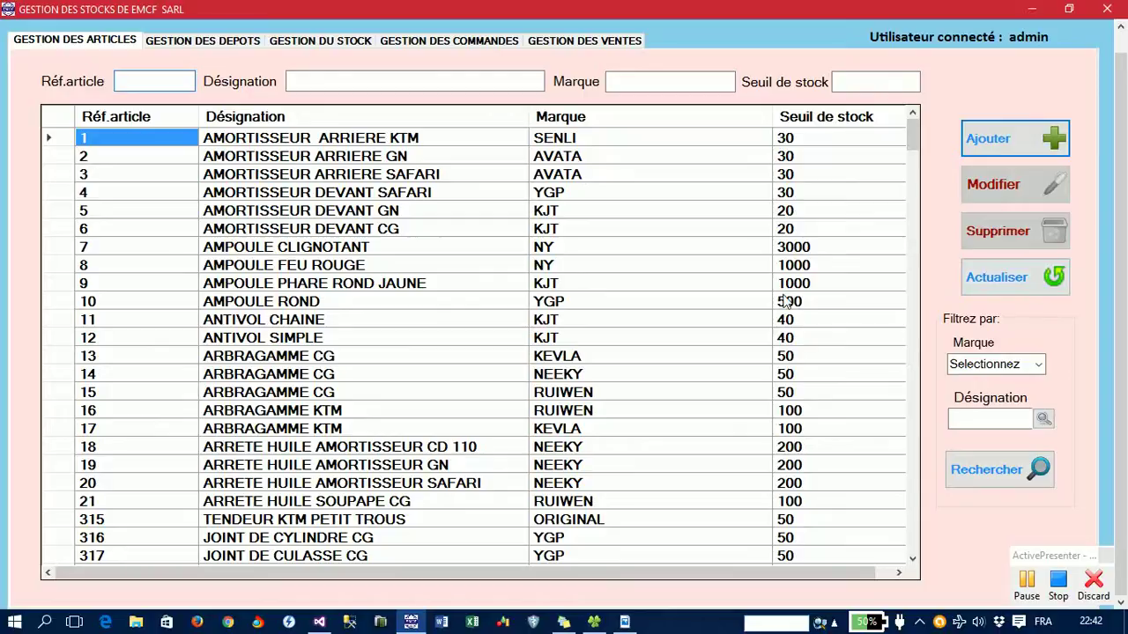
click(1008, 417)
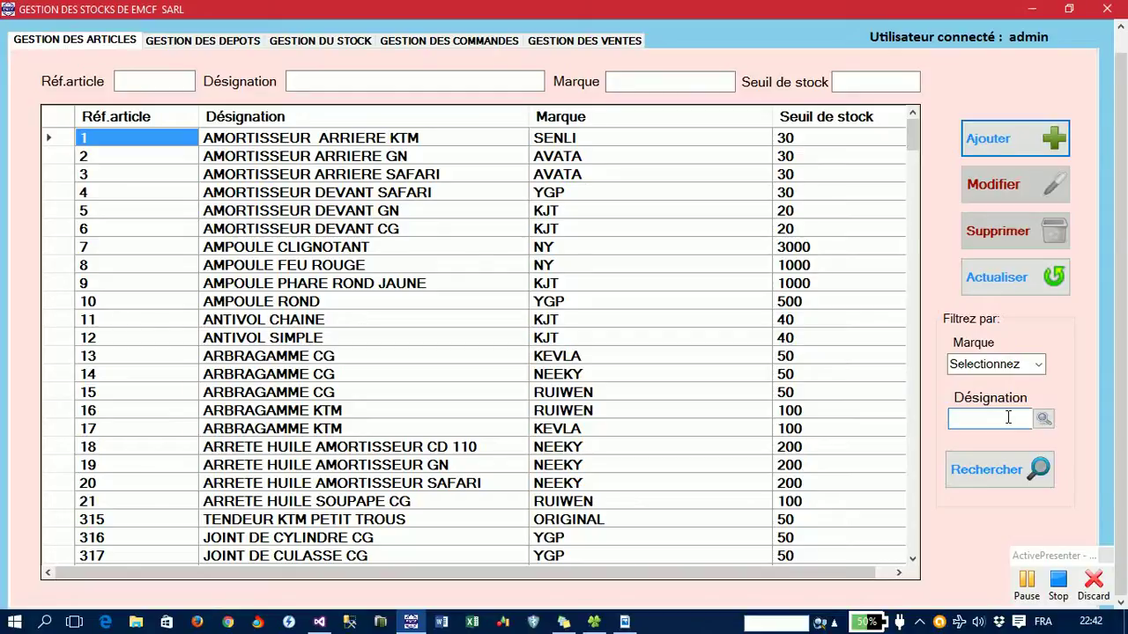
text(frein)
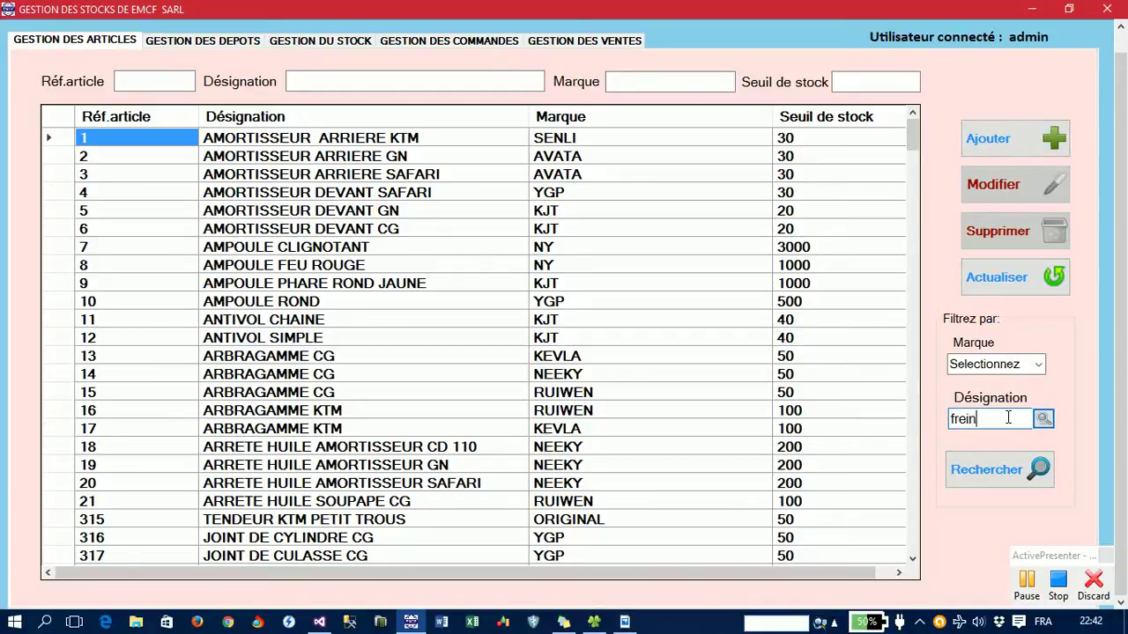
key(Return)
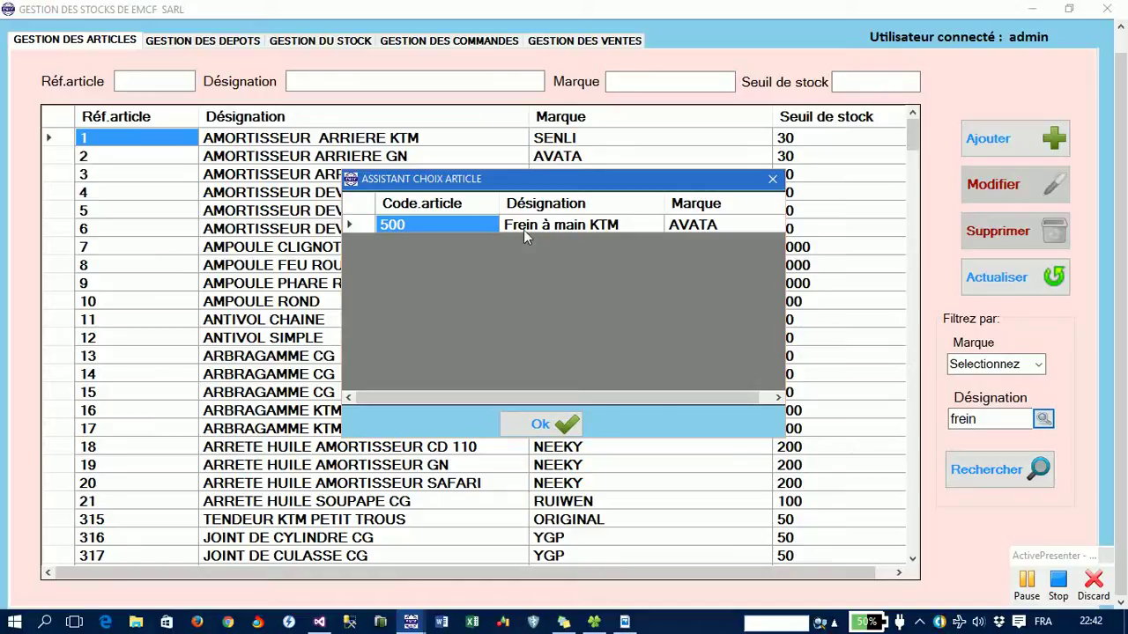
click(1023, 589)
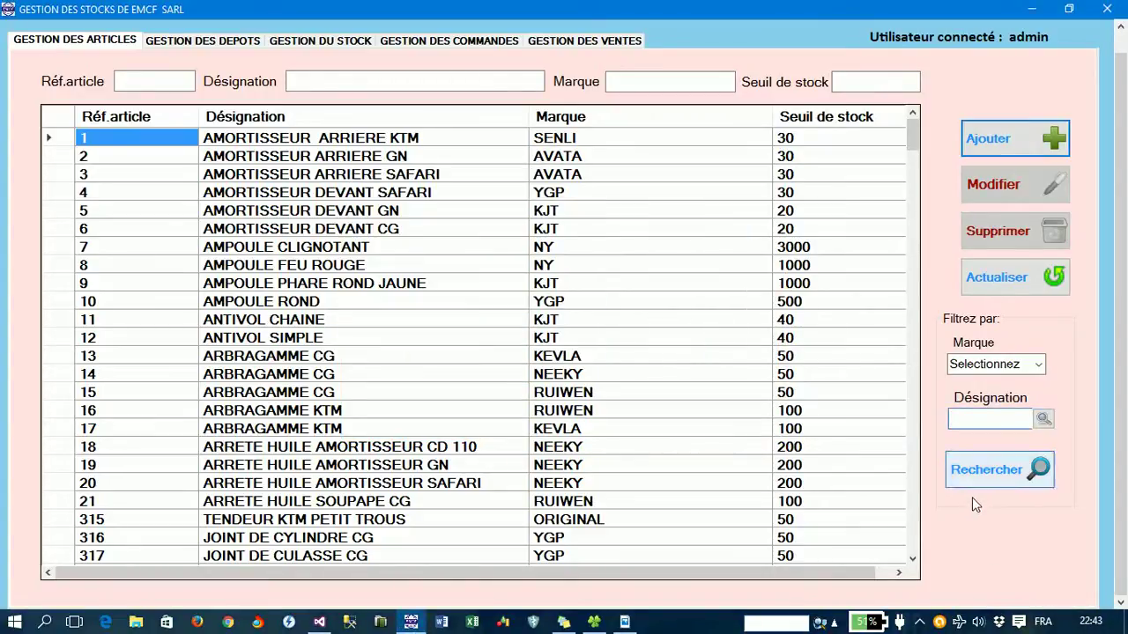
click(919, 622)
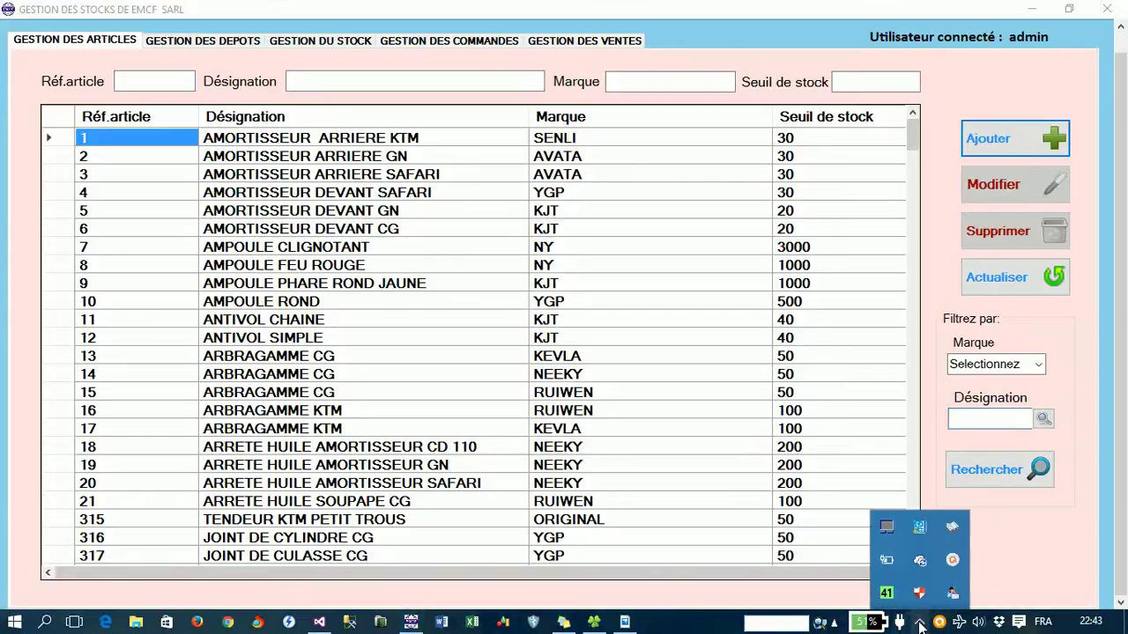
click(953, 561)
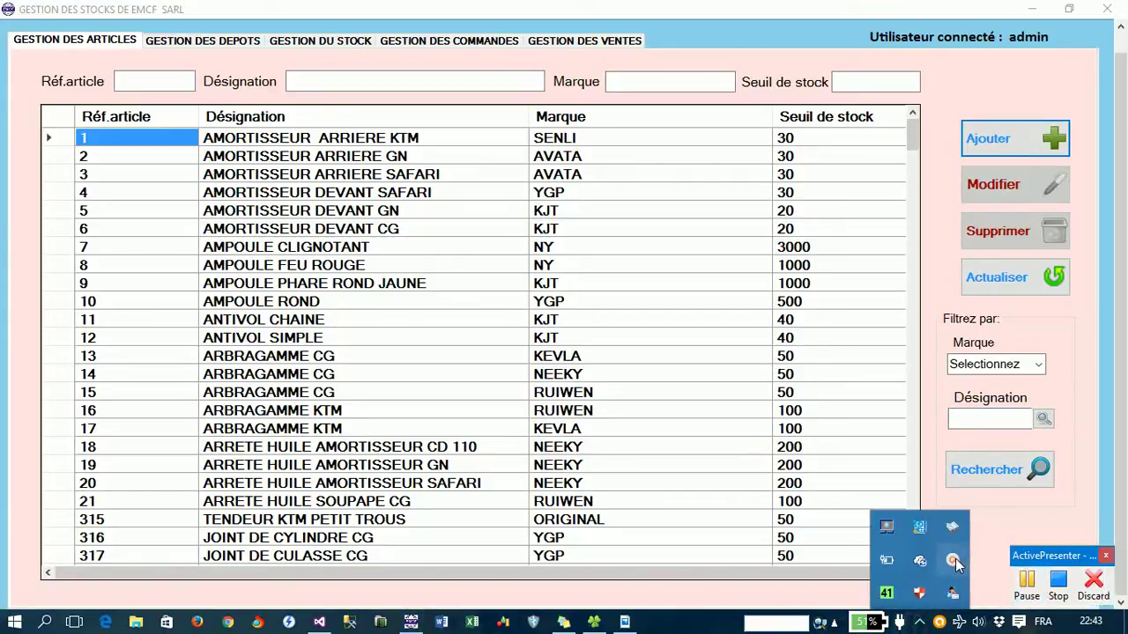
click(973, 420)
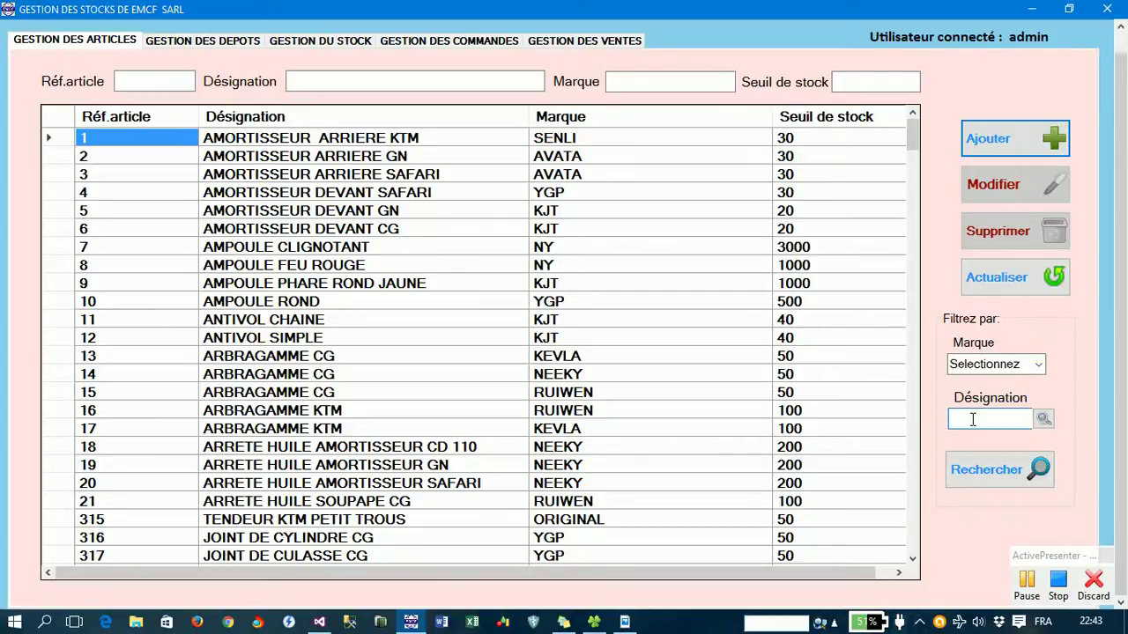
scroll(915, 154, down, 1)
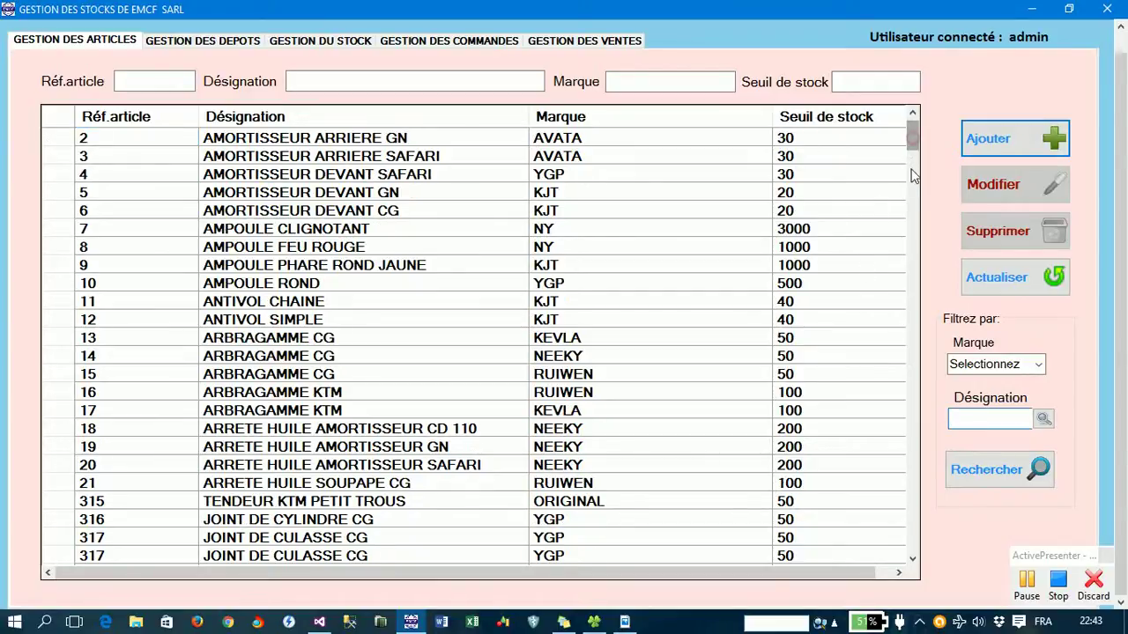
scroll(913, 177, down, 10)
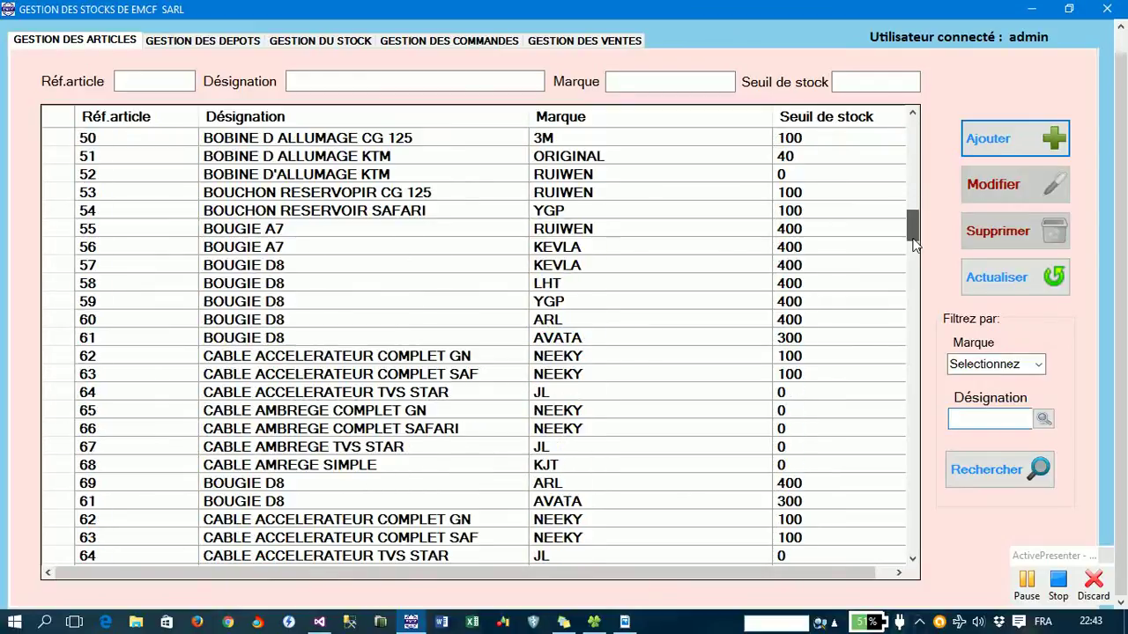
drag(915, 245, 916, 131)
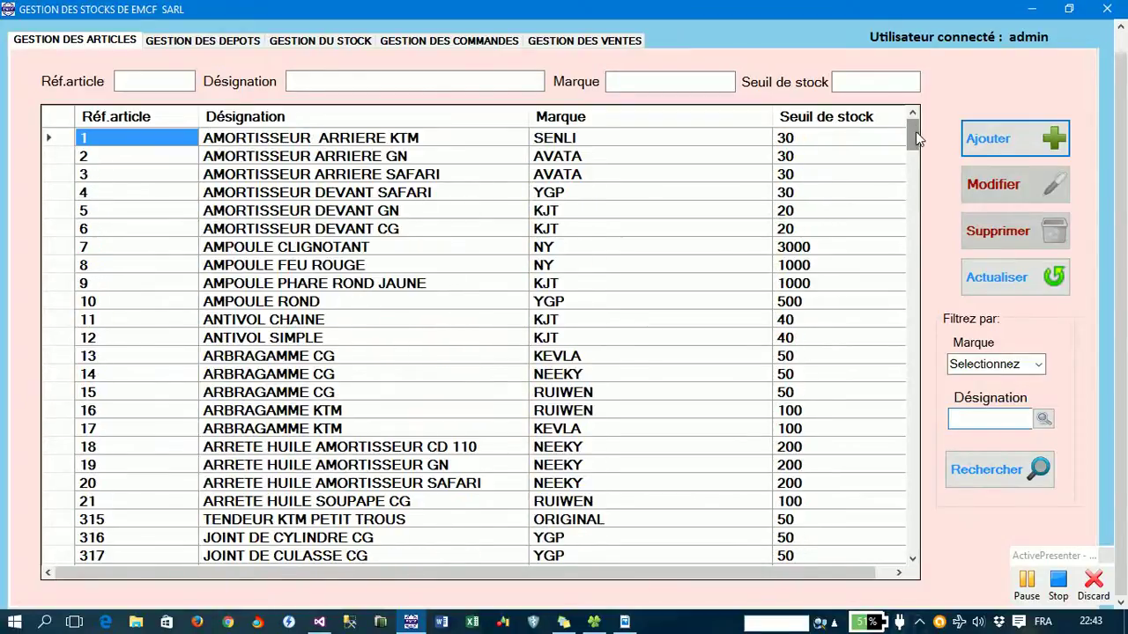
click(992, 420)
text(frei)
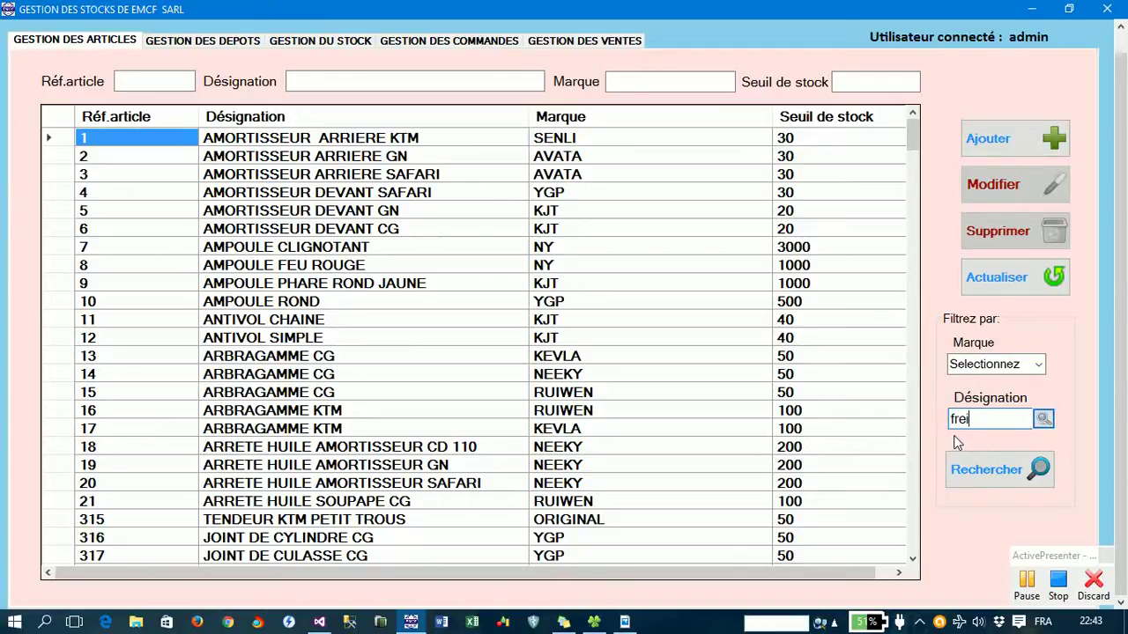
text(n)
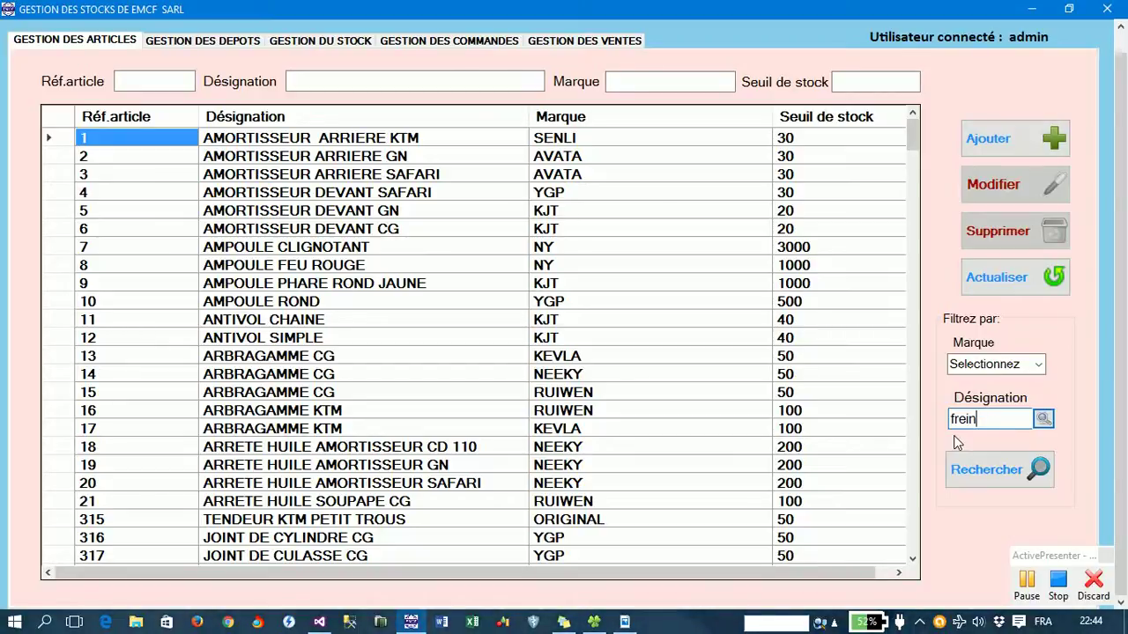
key(Return)
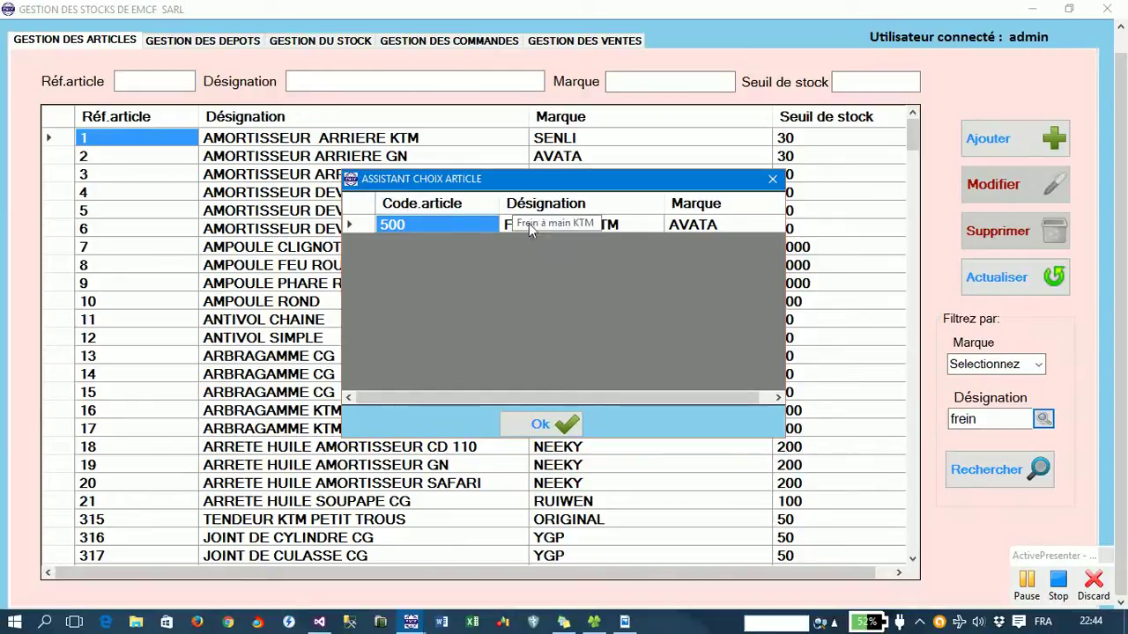
click(595, 224)
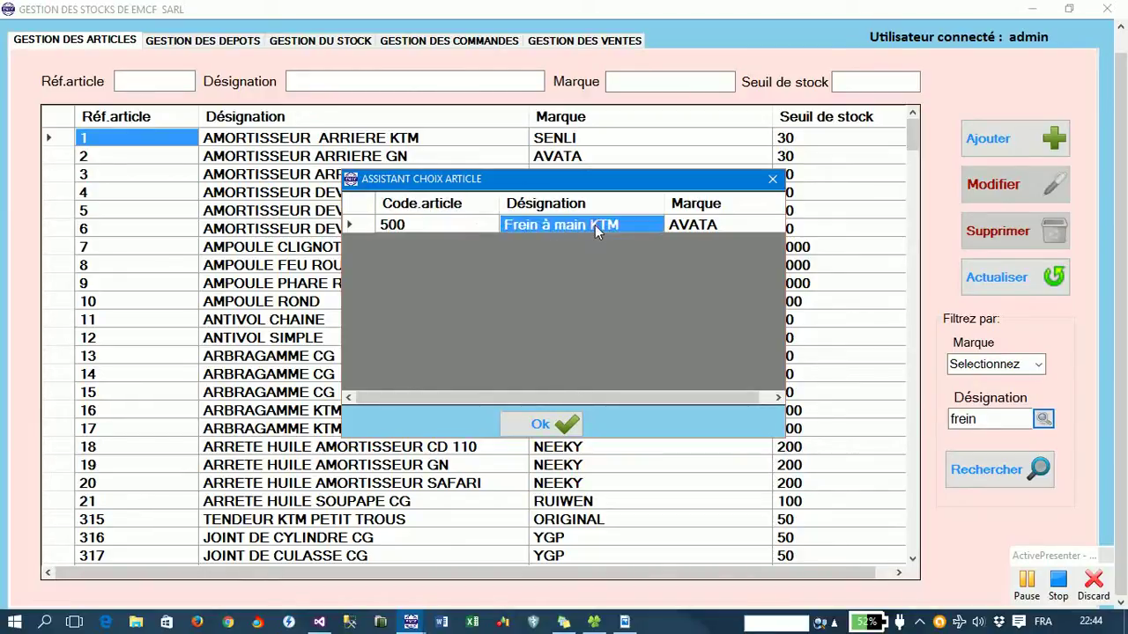
click(553, 426)
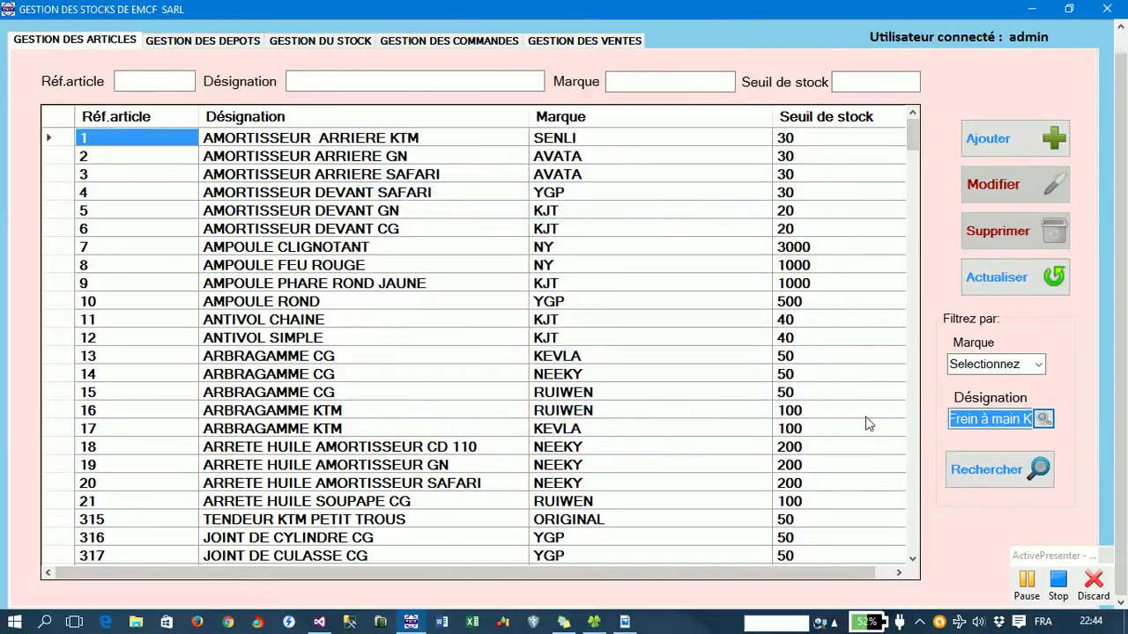
click(992, 472)
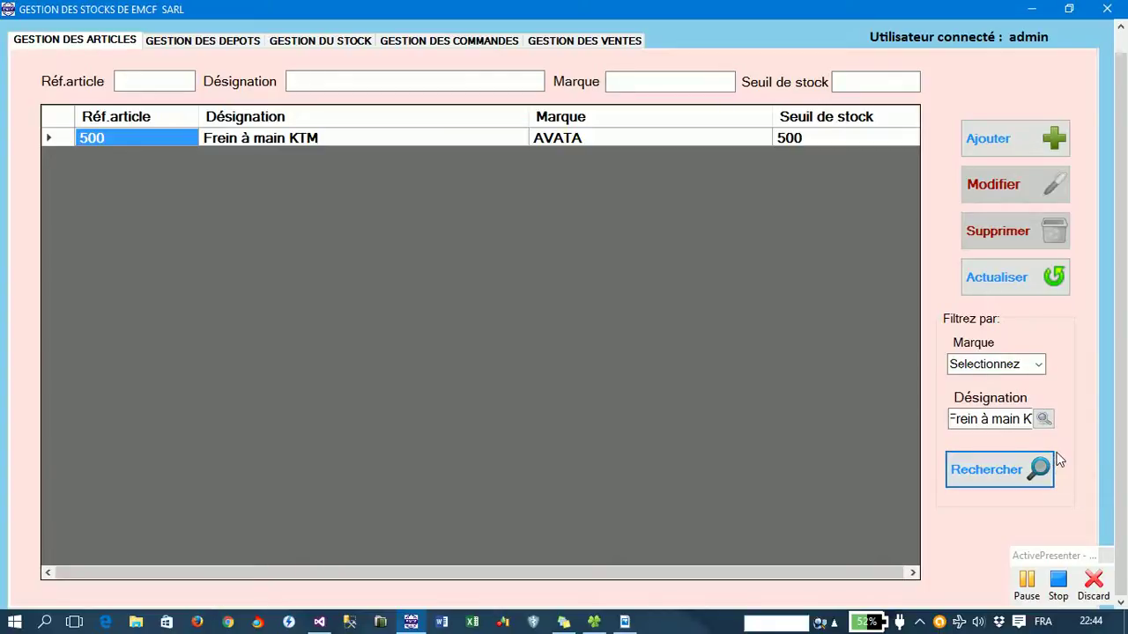
click(1035, 285)
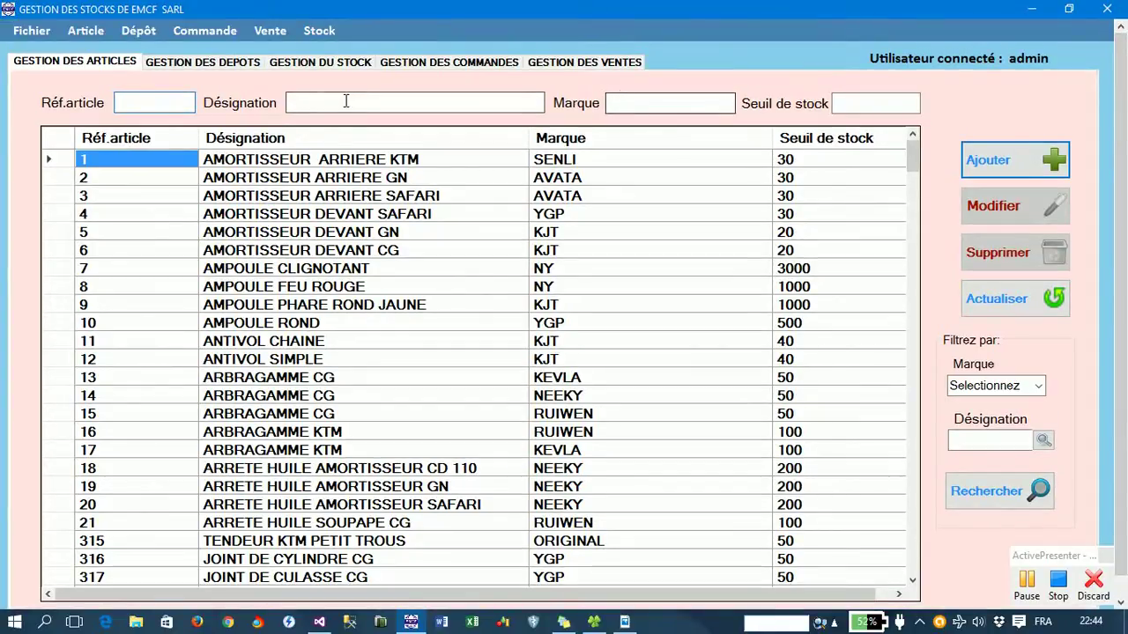
- Show the depot list with the N°Dépôt column auto-fitted so names like Magasin_C15 display fully
click(209, 63)
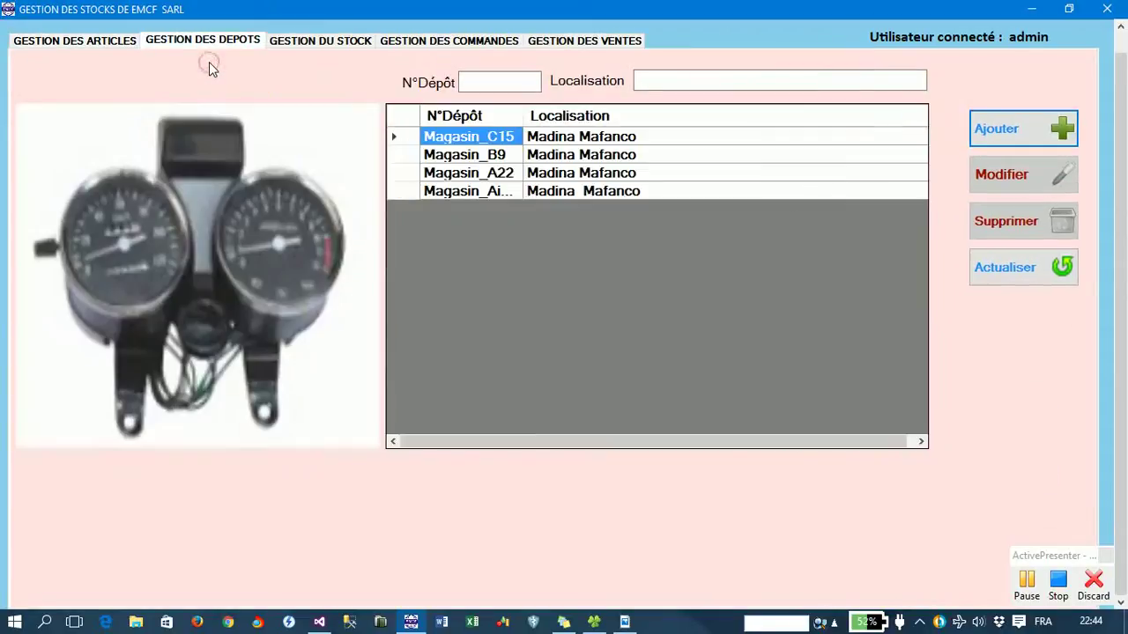
click(1123, 39)
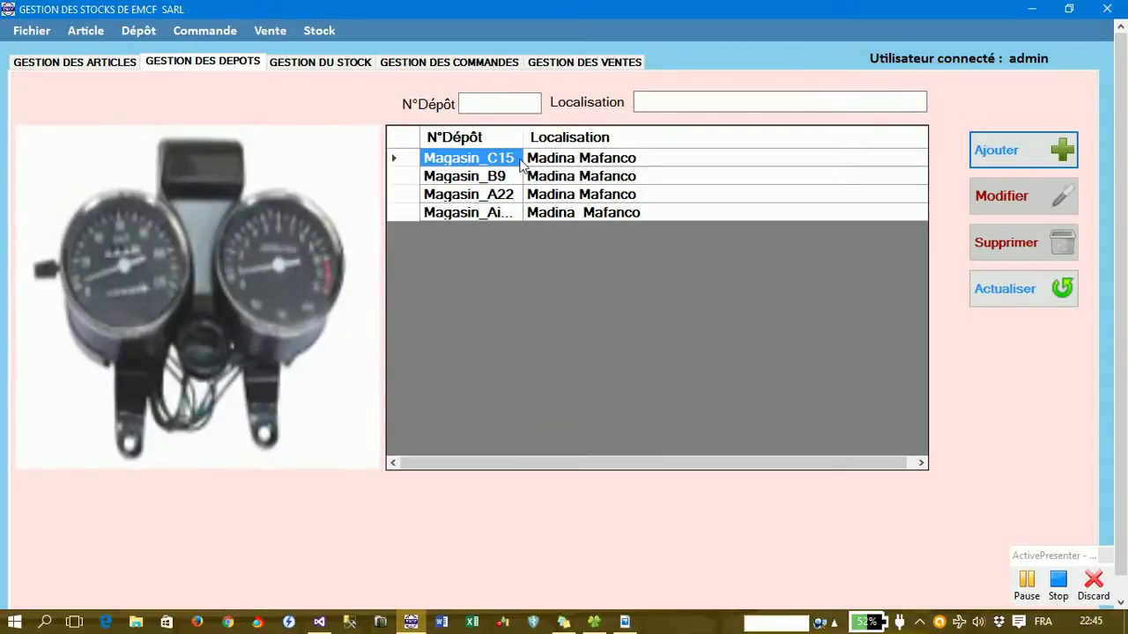
double_click(523, 136)
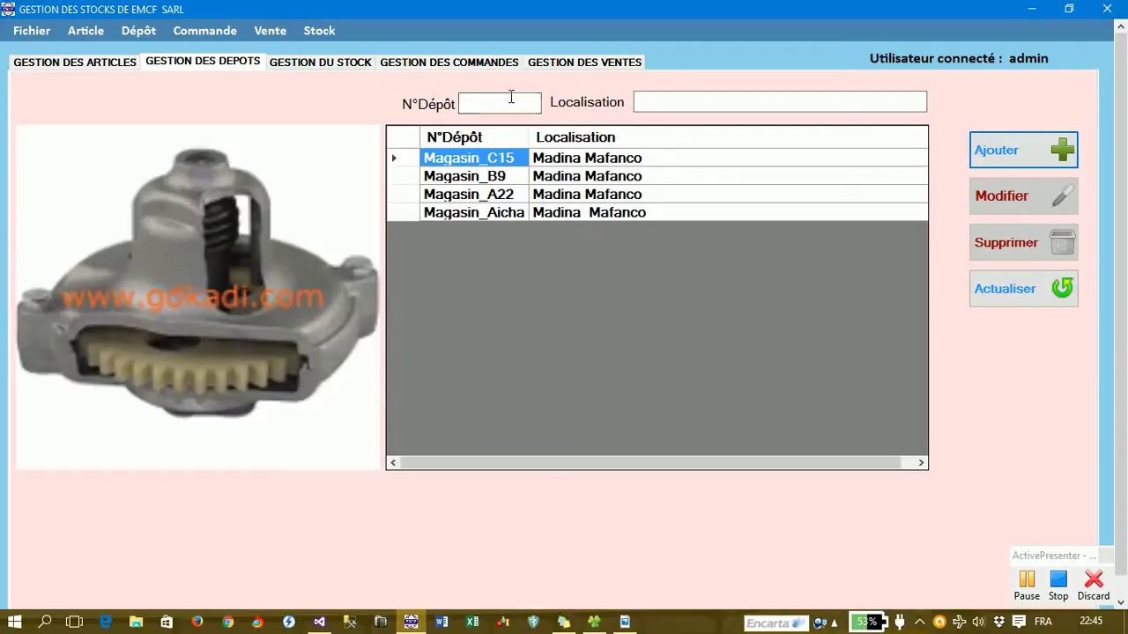
- Add depot 001 with location Madina Corniche as a fifth depot
click(507, 101)
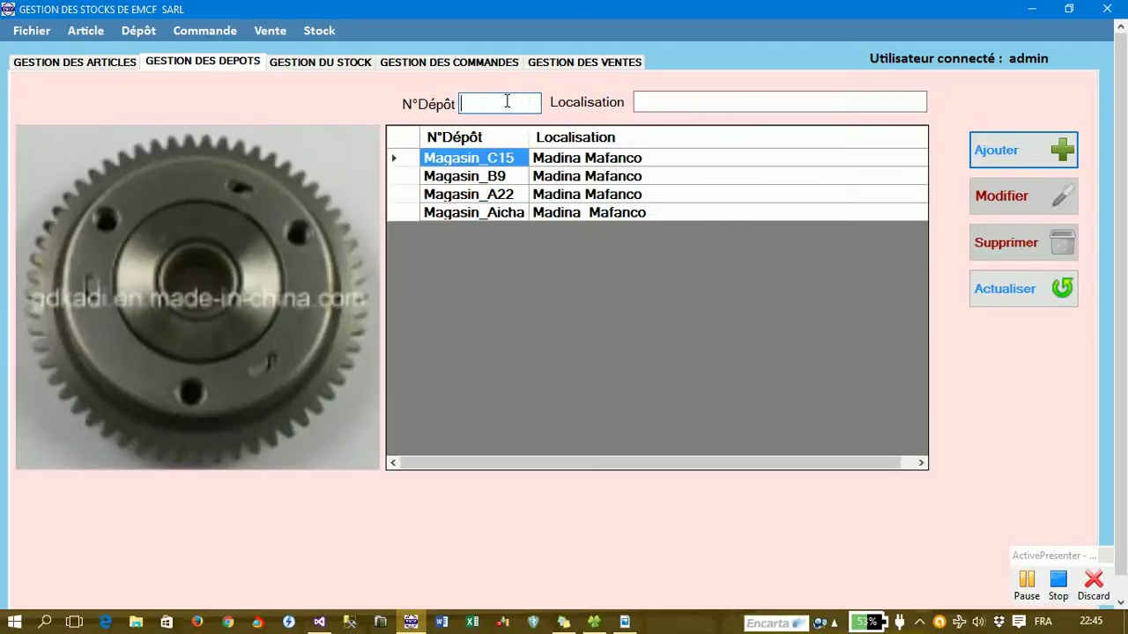
text(001)
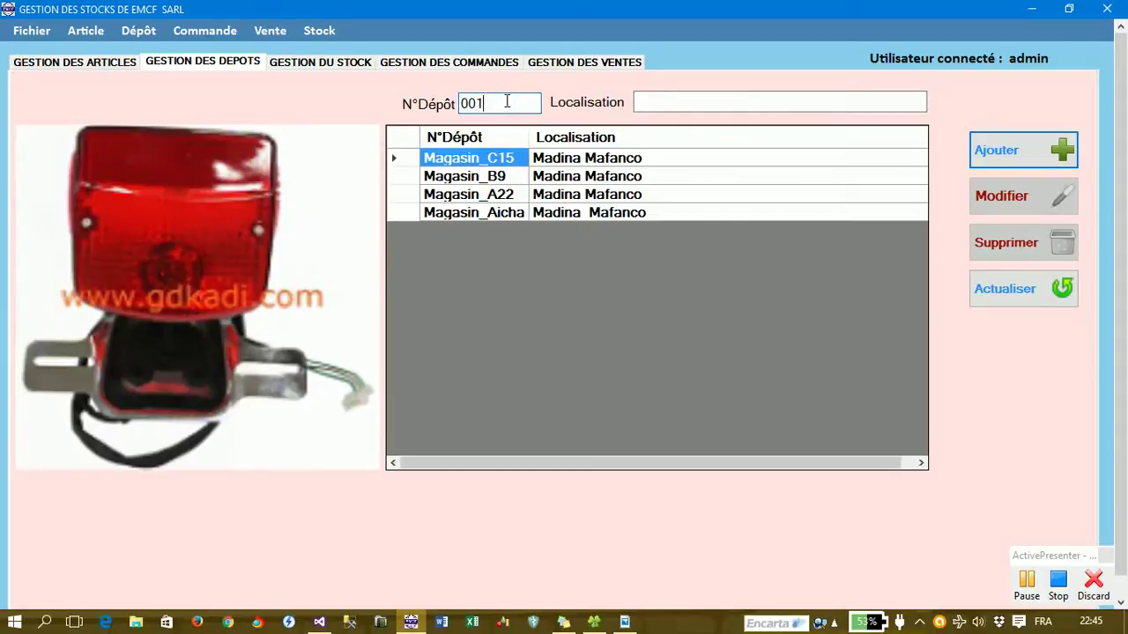
key(Tab)
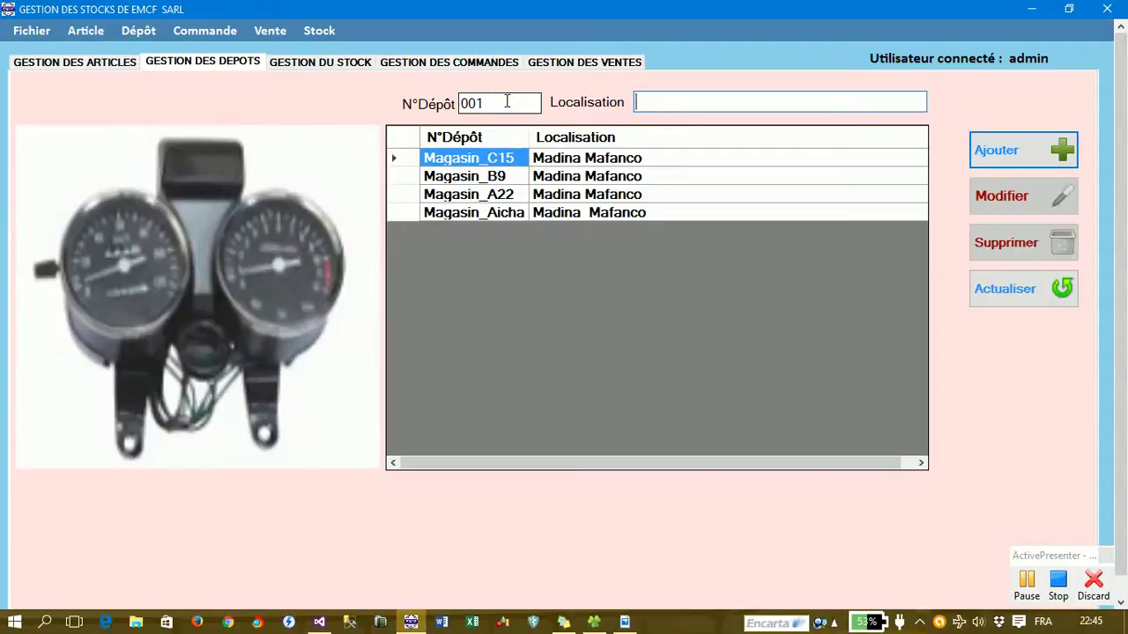
text(Madi)
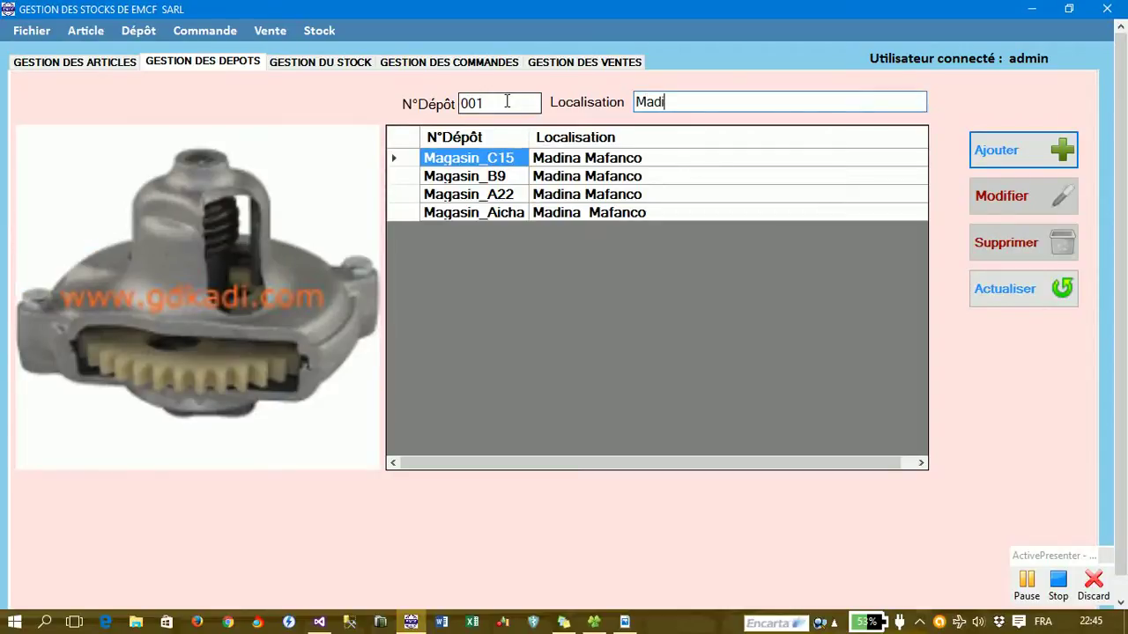
text(na Co)
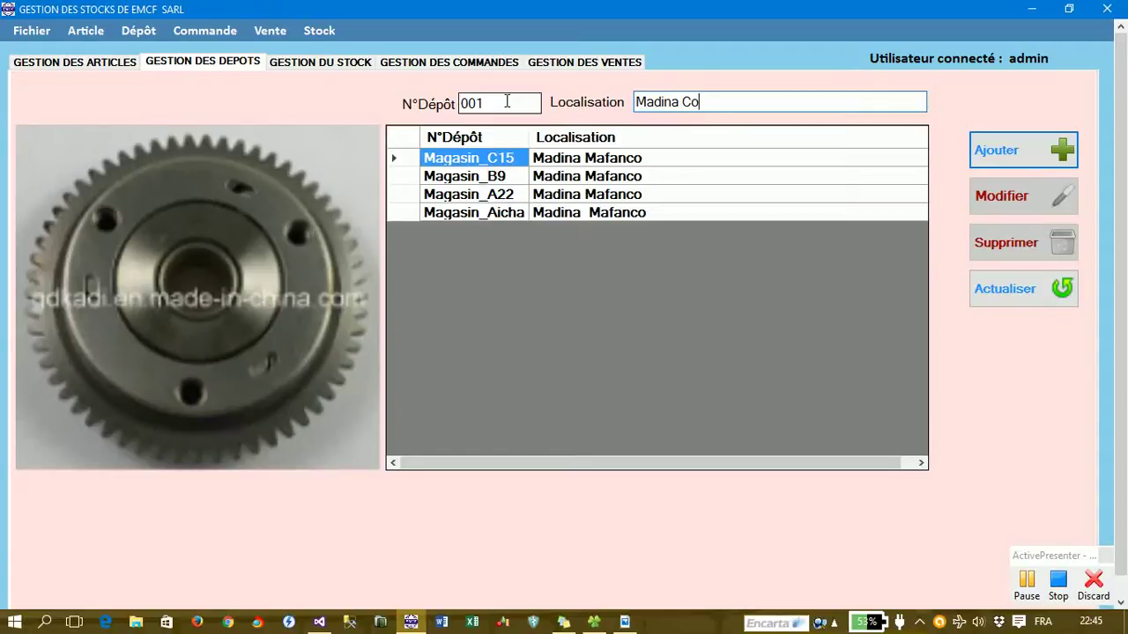
text(rniche)
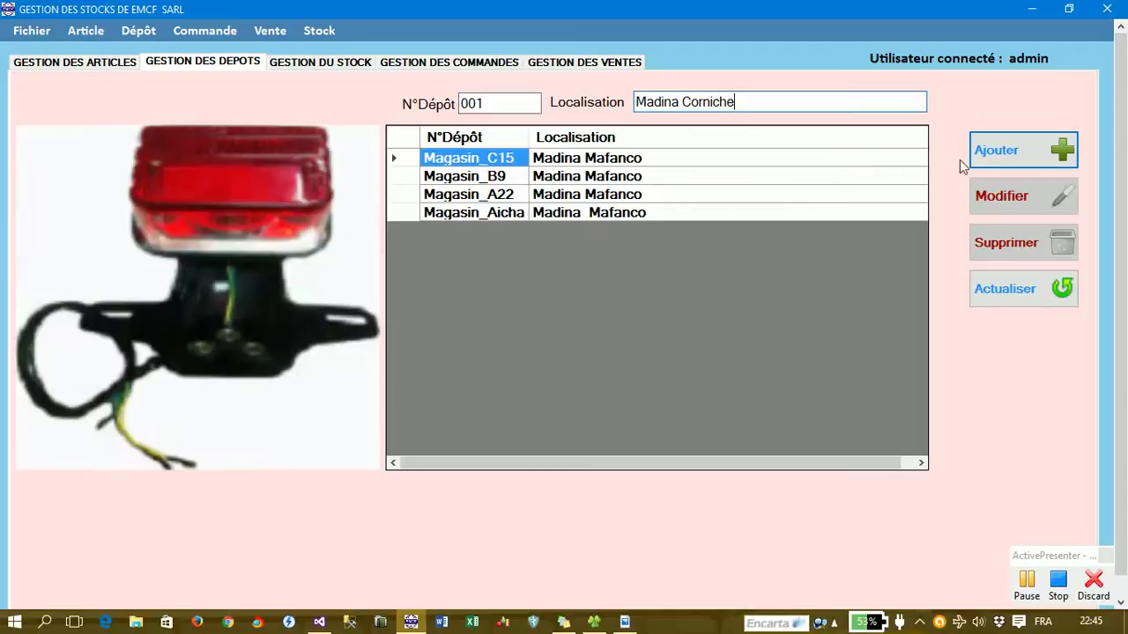
key(Return)
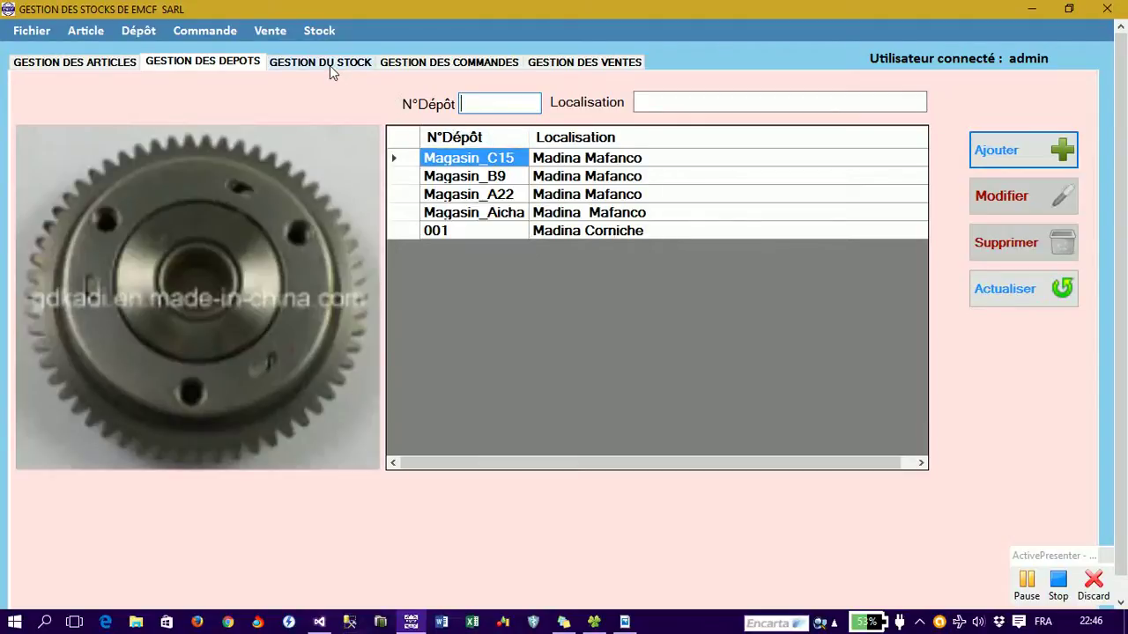
- Load article 500, Frein à main KTM, into a new entry on the stock management page
click(317, 34)
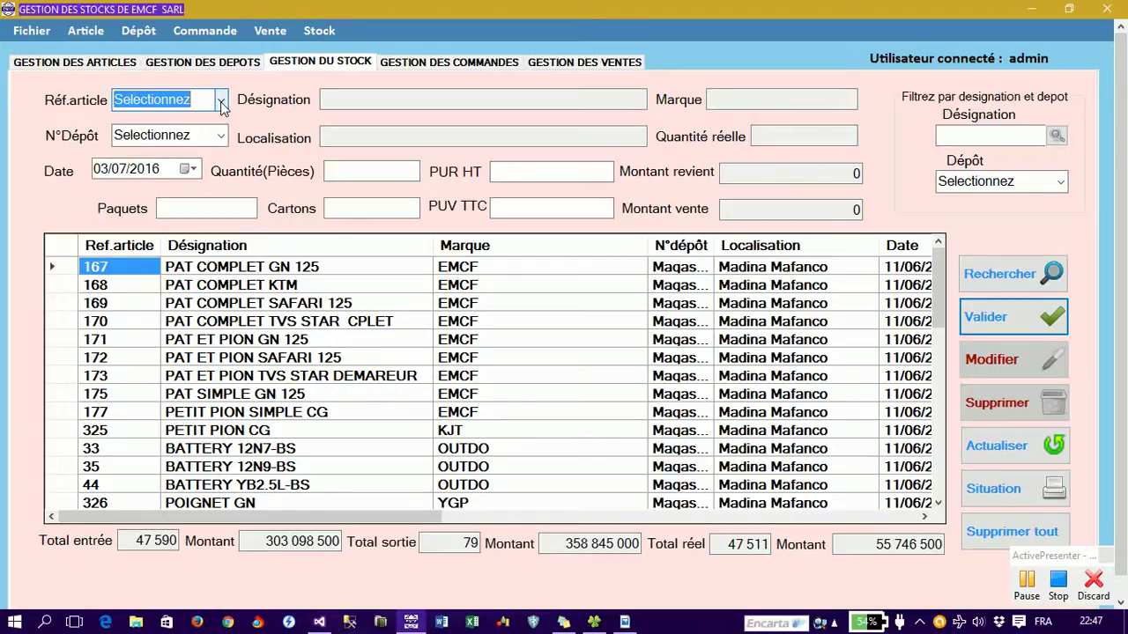
click(221, 105)
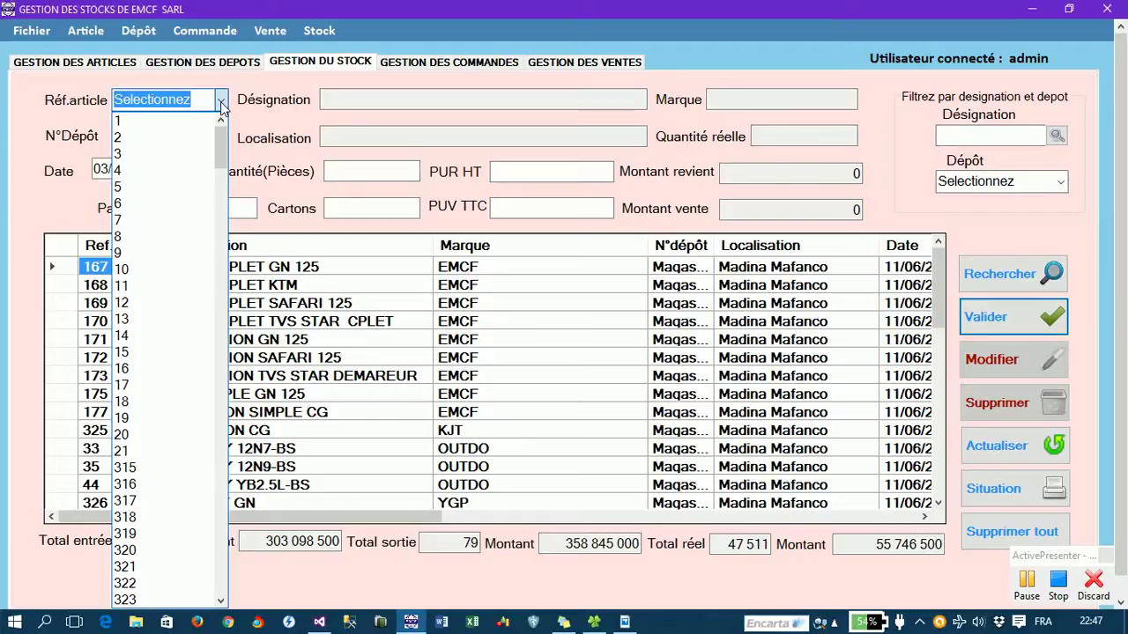
text(500)
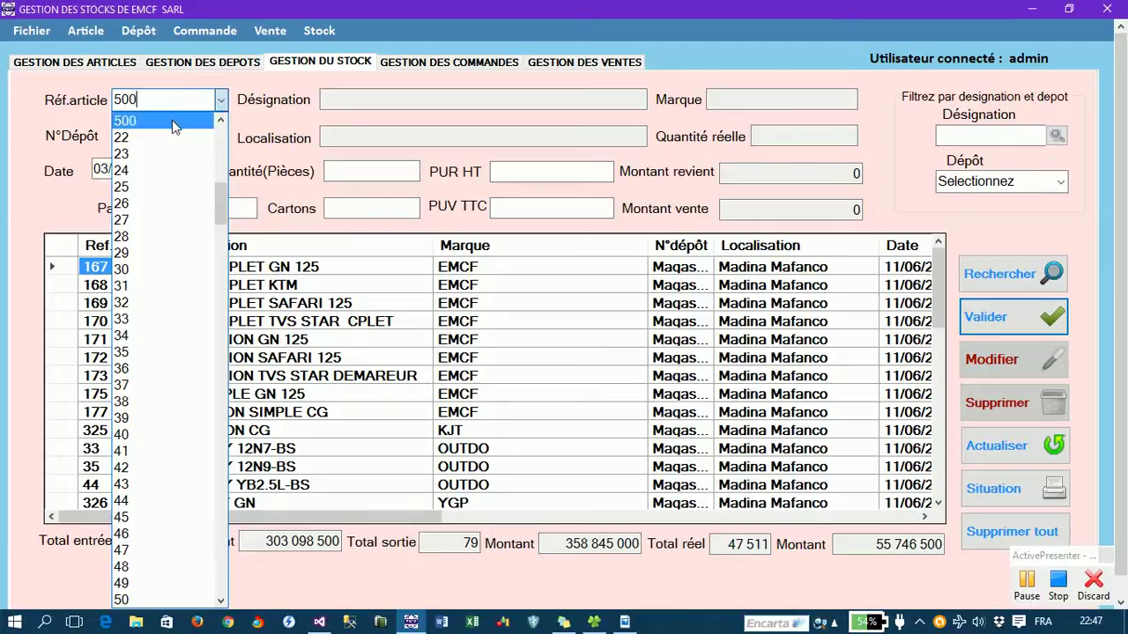
click(172, 120)
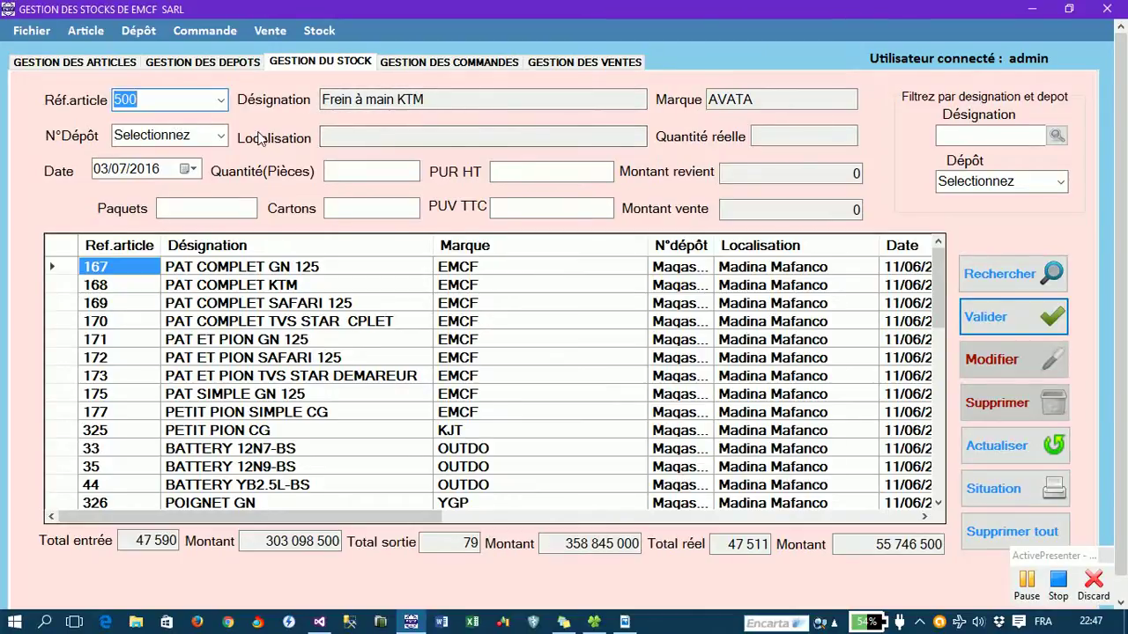
click(221, 137)
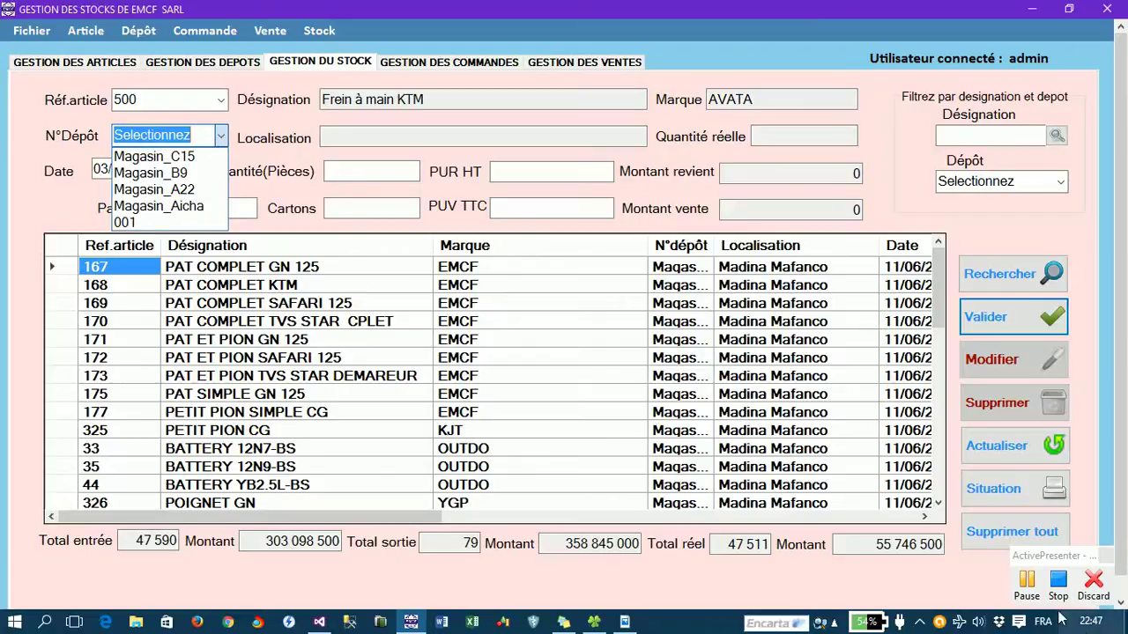
click(1036, 597)
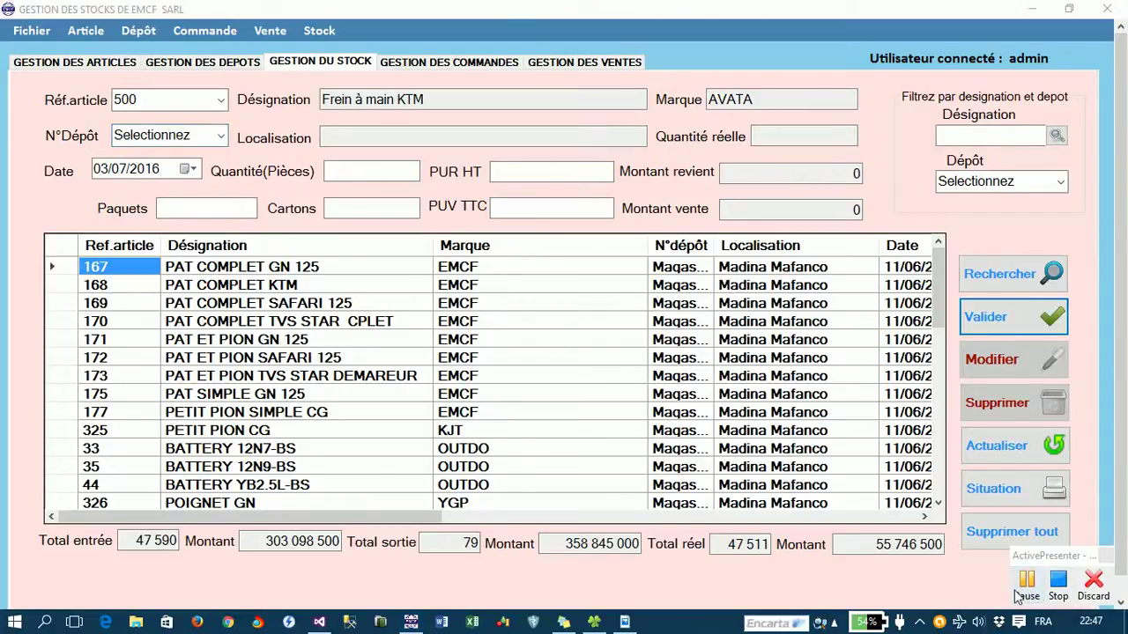
click(1027, 593)
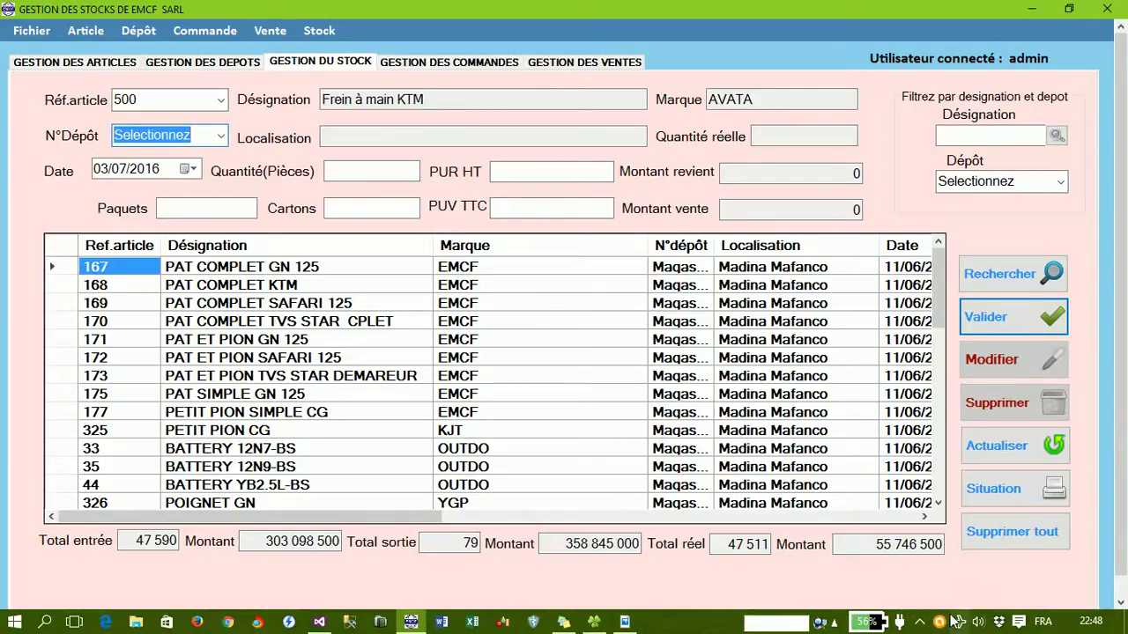
click(923, 622)
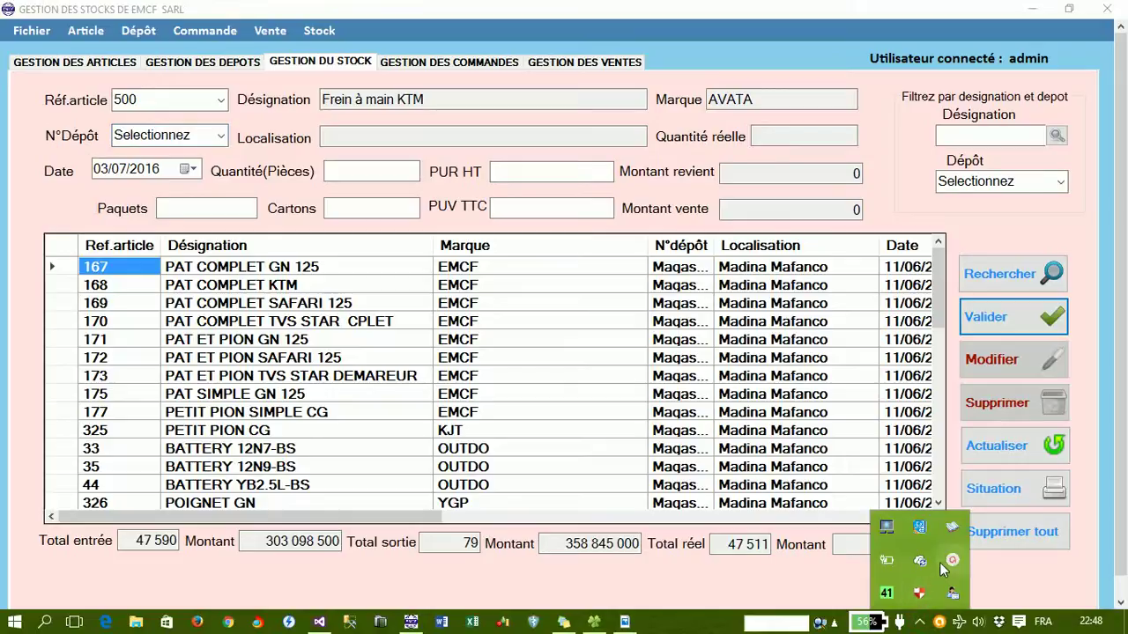
click(952, 562)
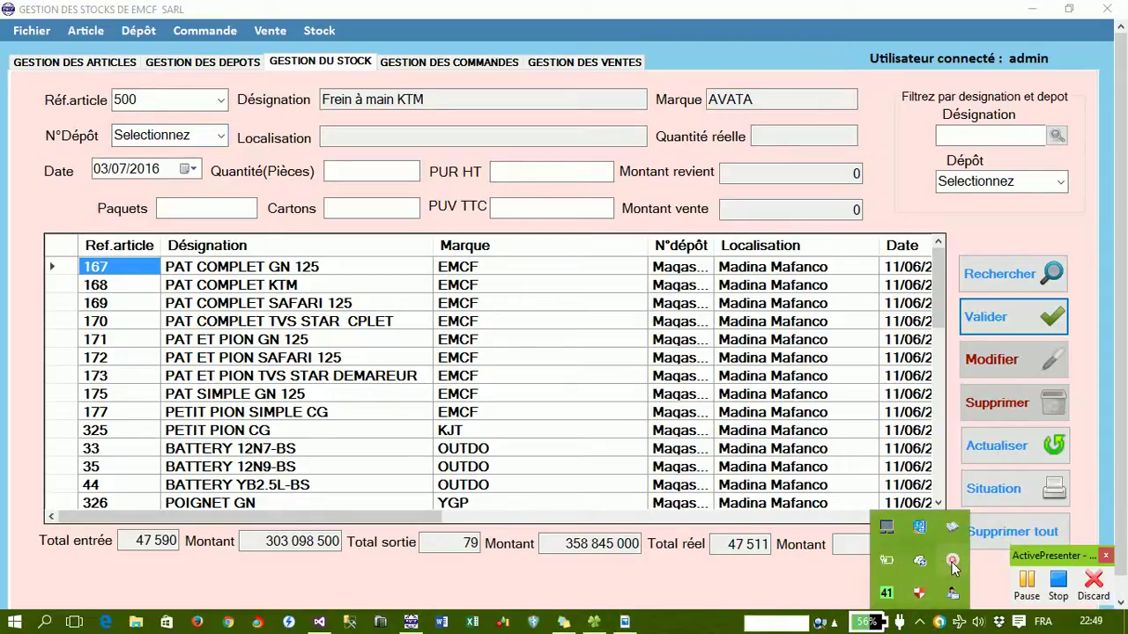
click(722, 587)
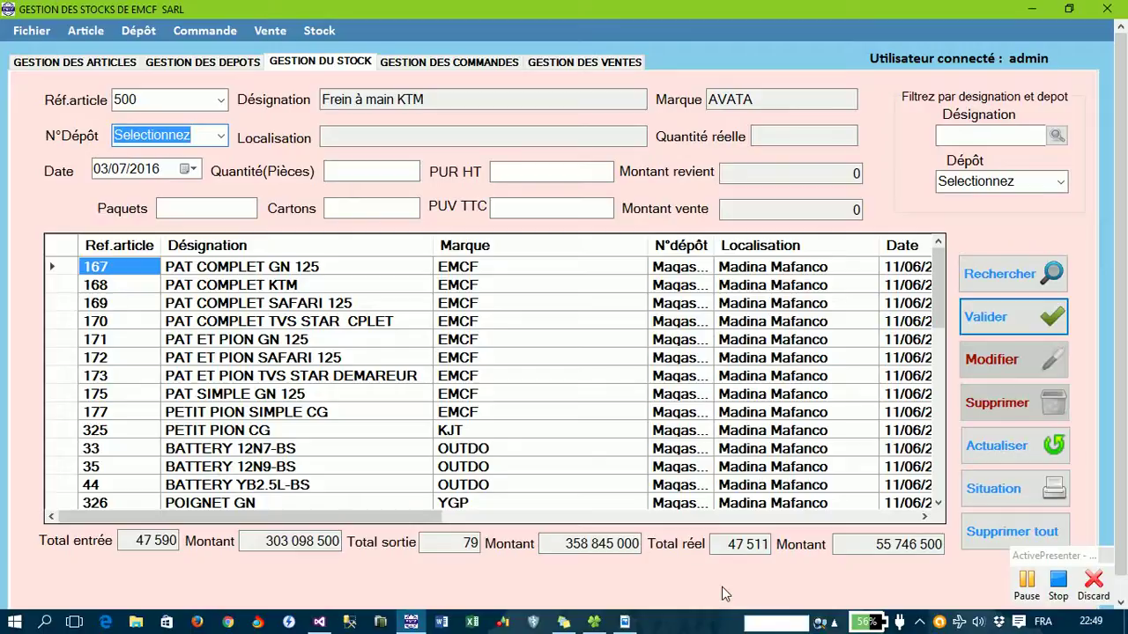
- Choose depot 001 (Madina Corniche) for the stock entry
click(222, 138)
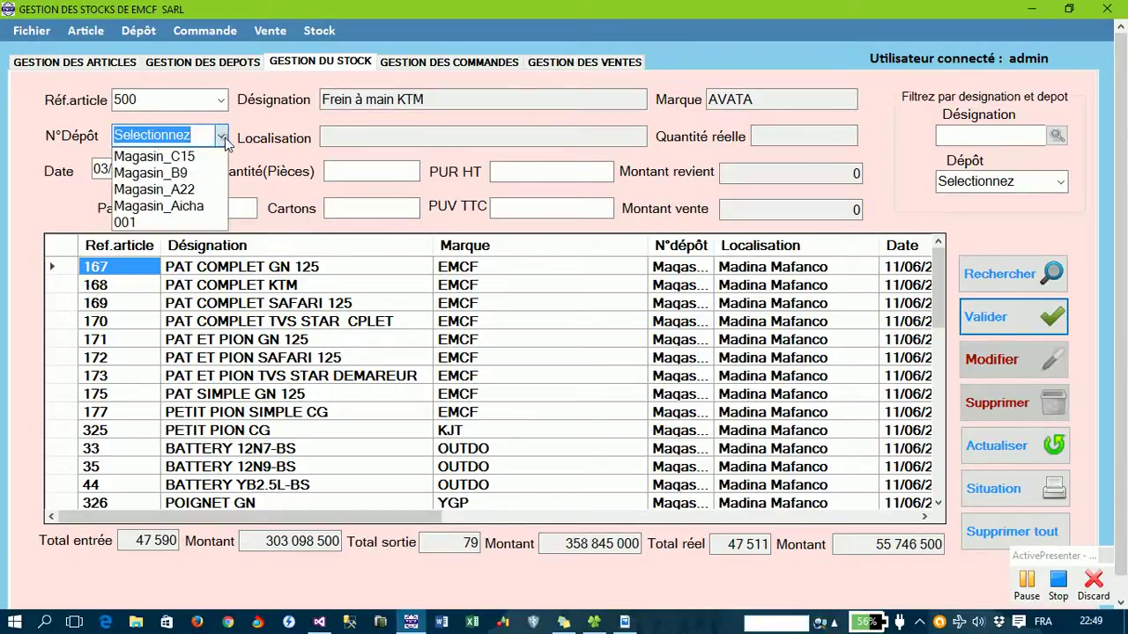
click(190, 223)
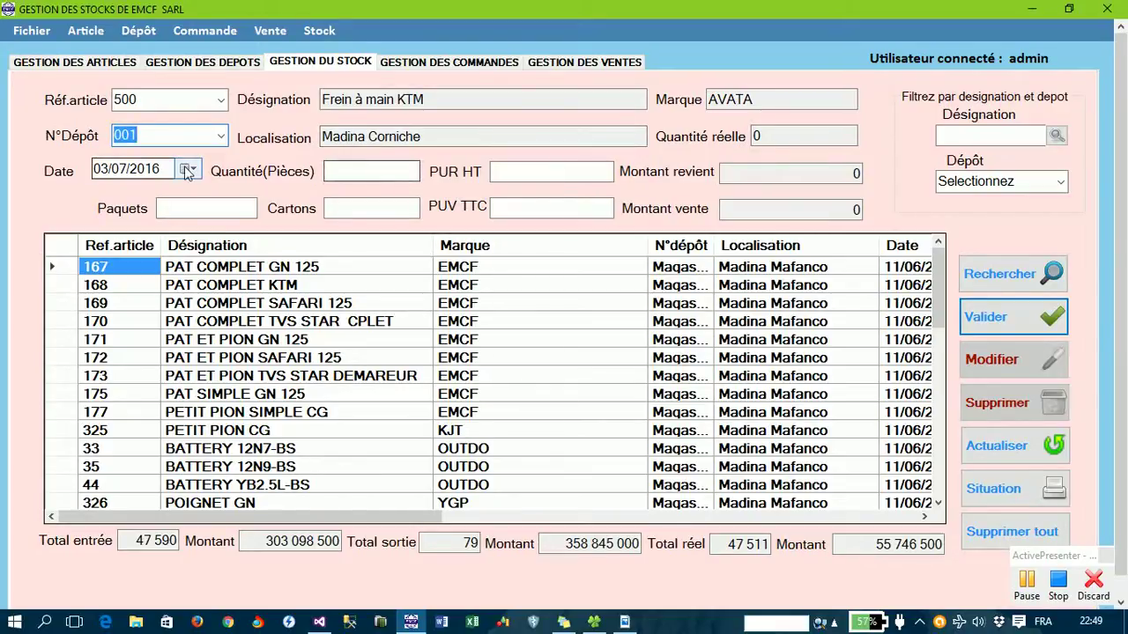
click(100, 170)
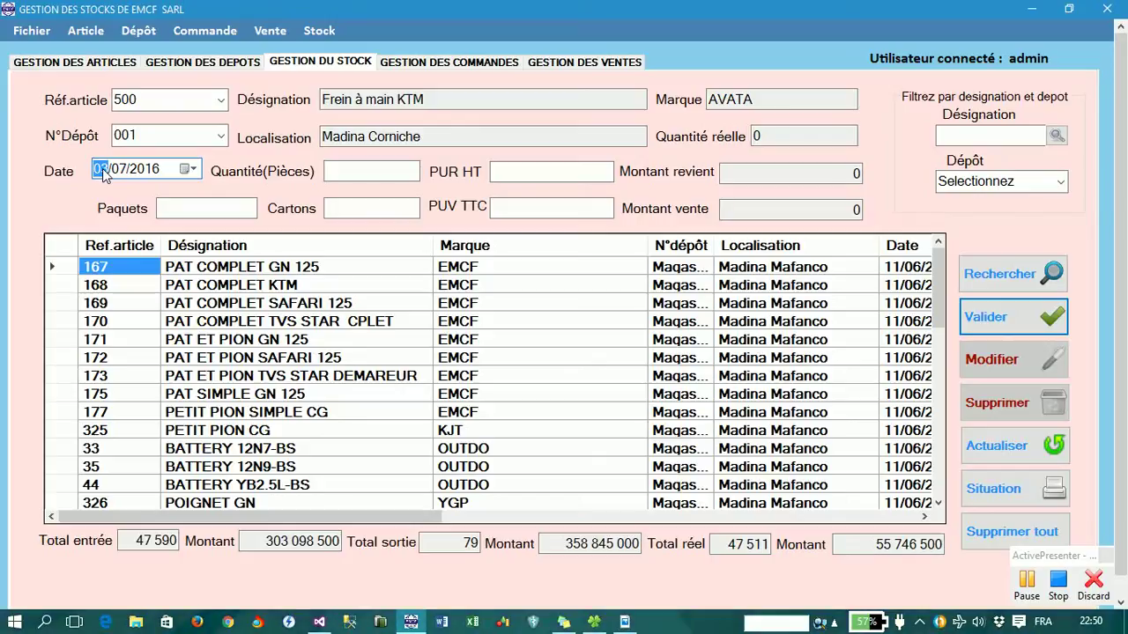
- Enter date 12/03/2015, 123 pieces at 25000, 10 packets, 3 cartons and sale price 35000
text(12/03/20)
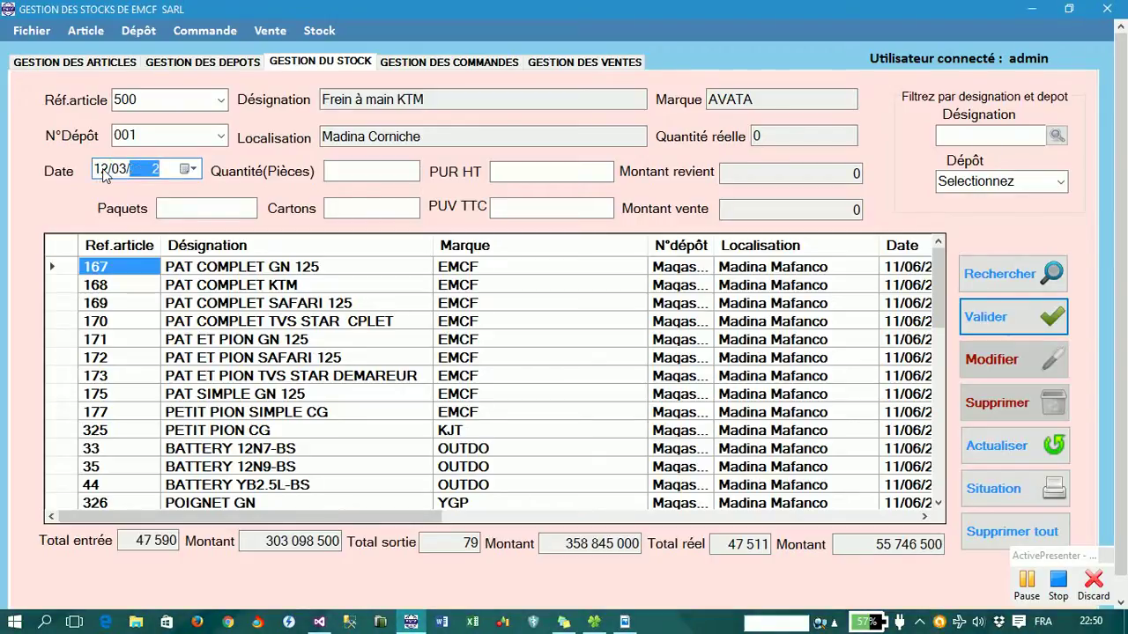
text(15)
key(Tab)
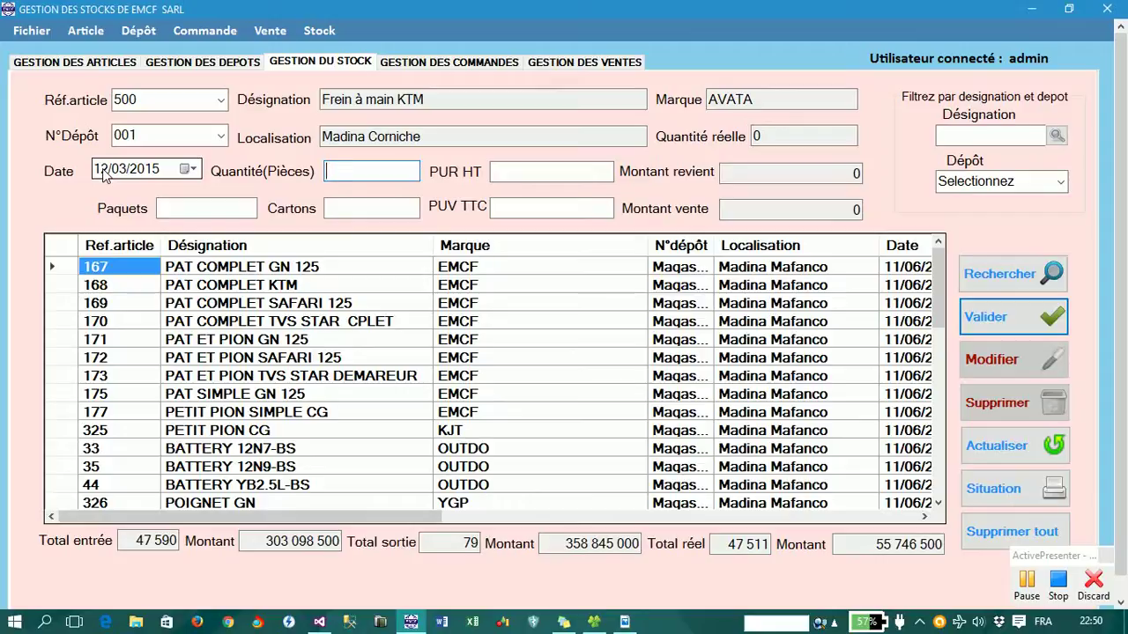
text(123)
key(Tab)
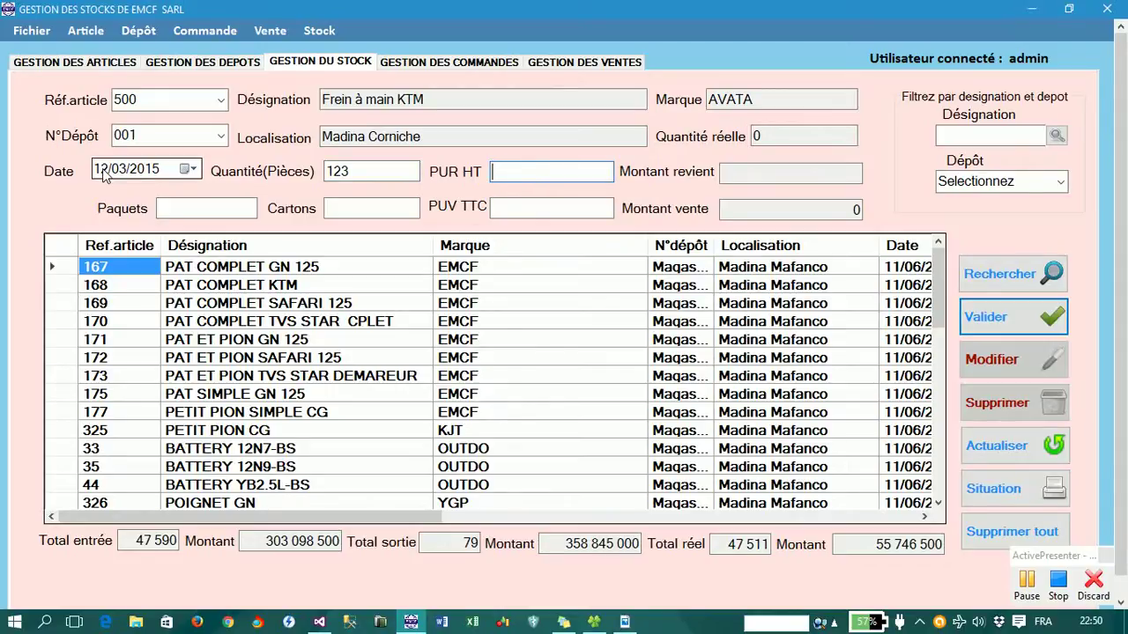
text(2500)
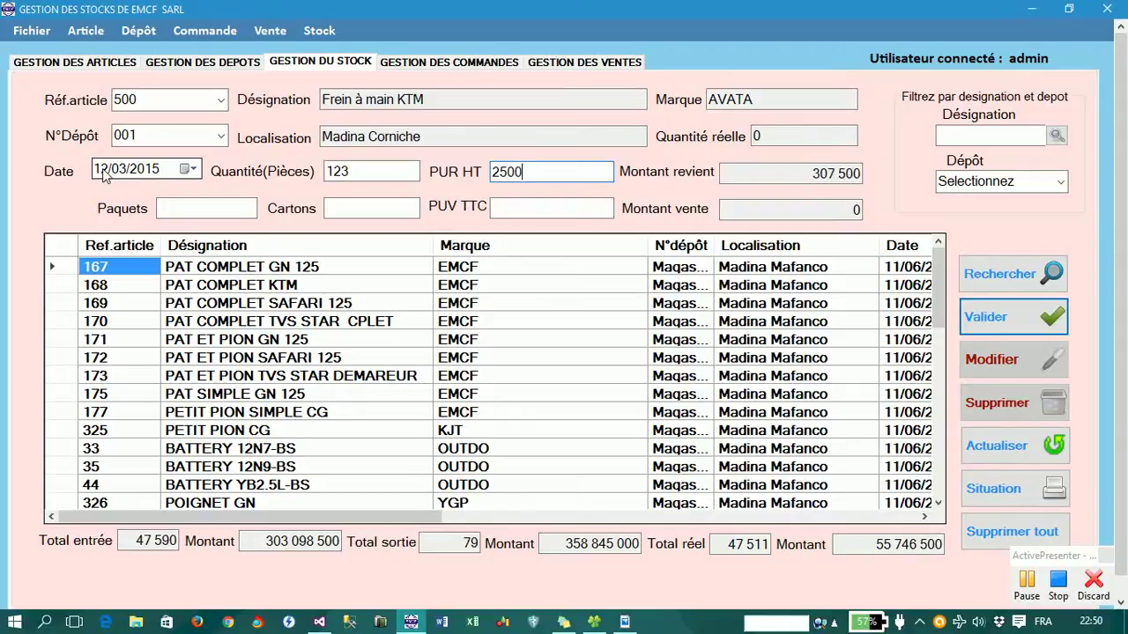
text(0)
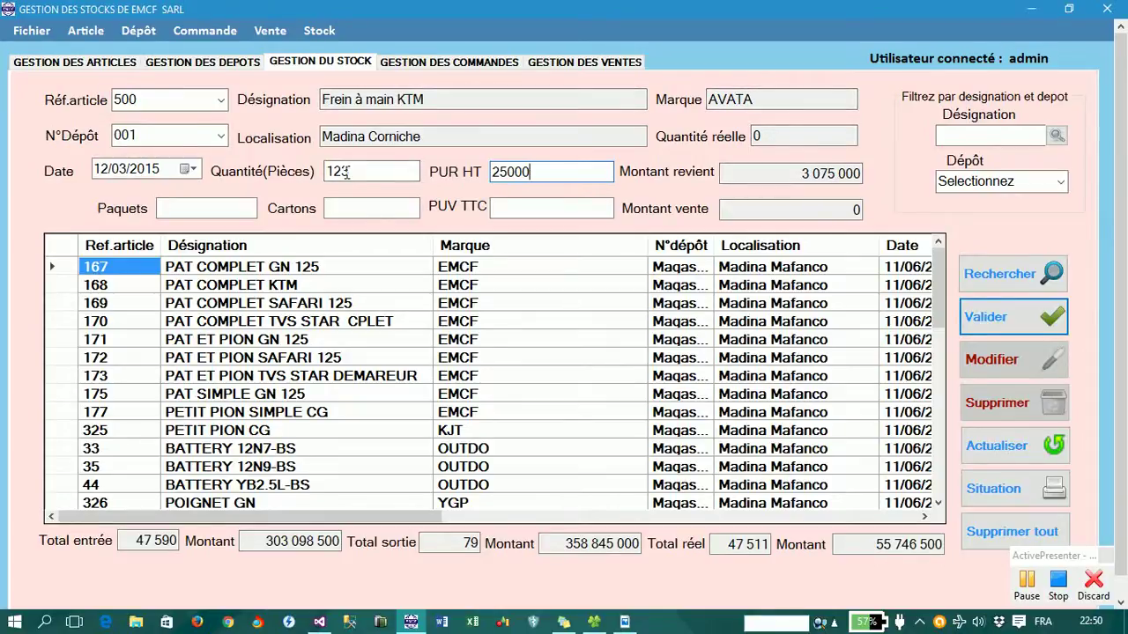
key(Tab)
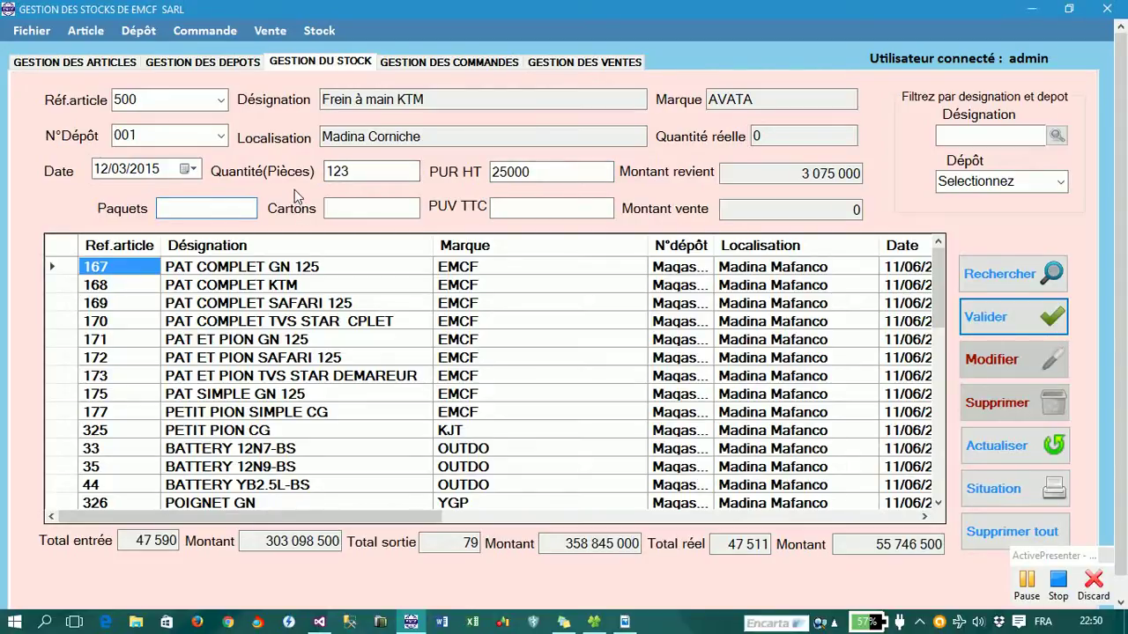
text(10)
text(3)
key(Tab)
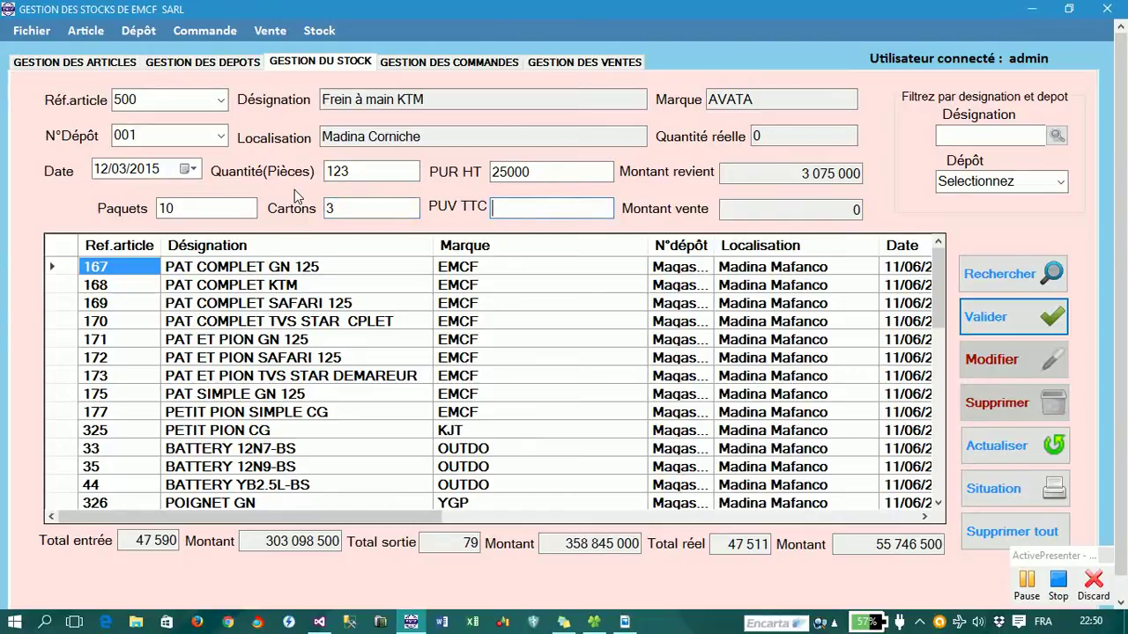
text(35000)
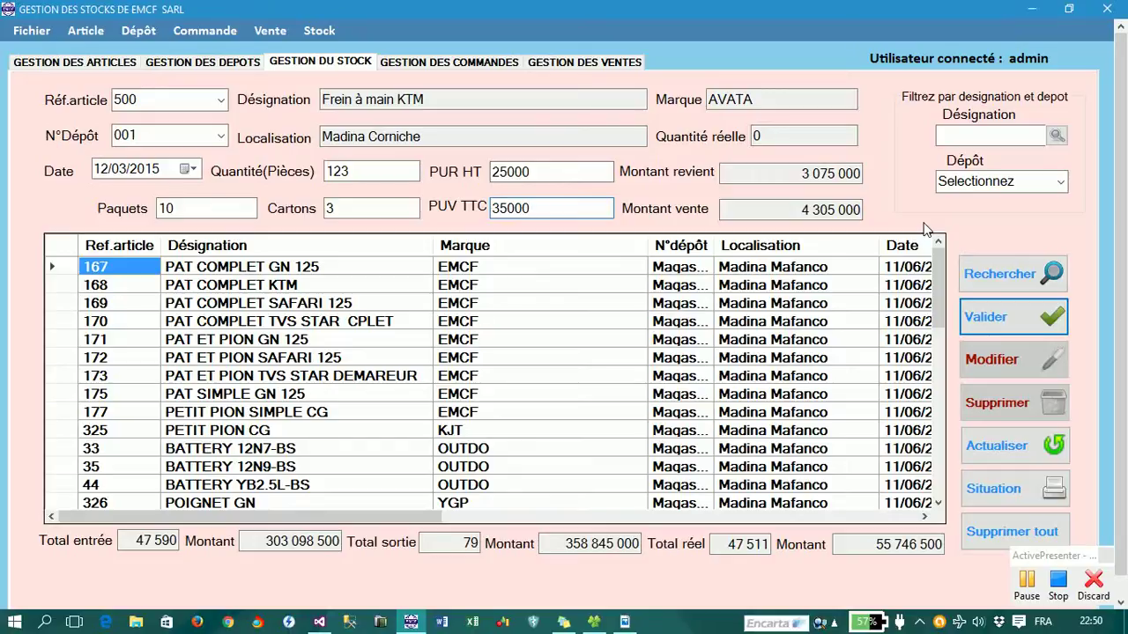
- Validate the entry and check the grid's new article 500 row: 123 pieces at depot 001
key(Return)
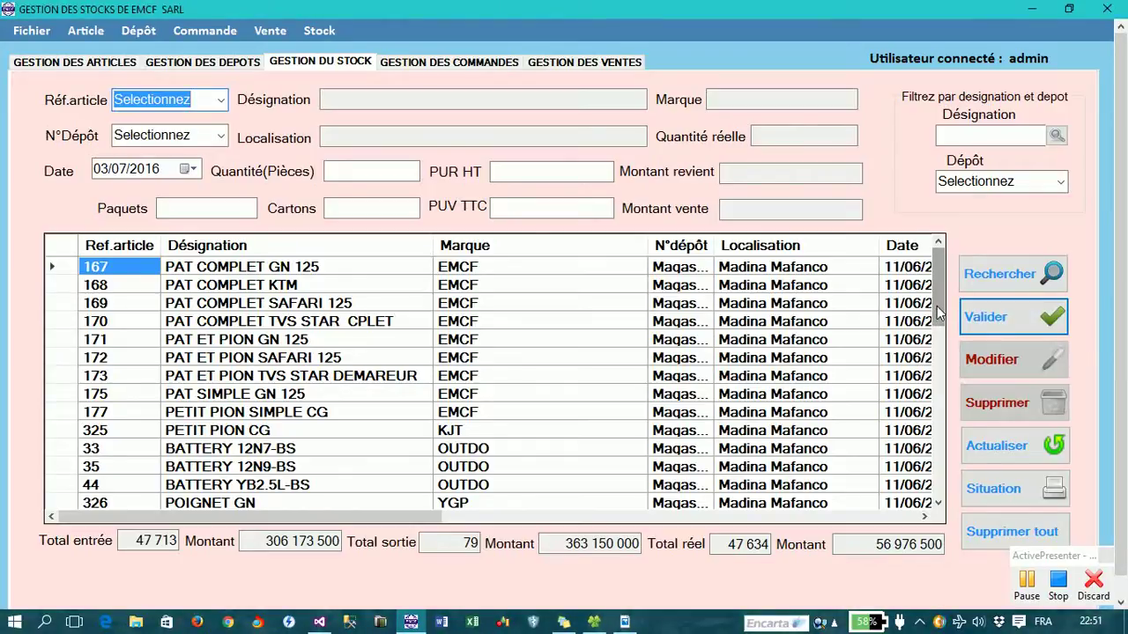
drag(938, 313, 941, 500)
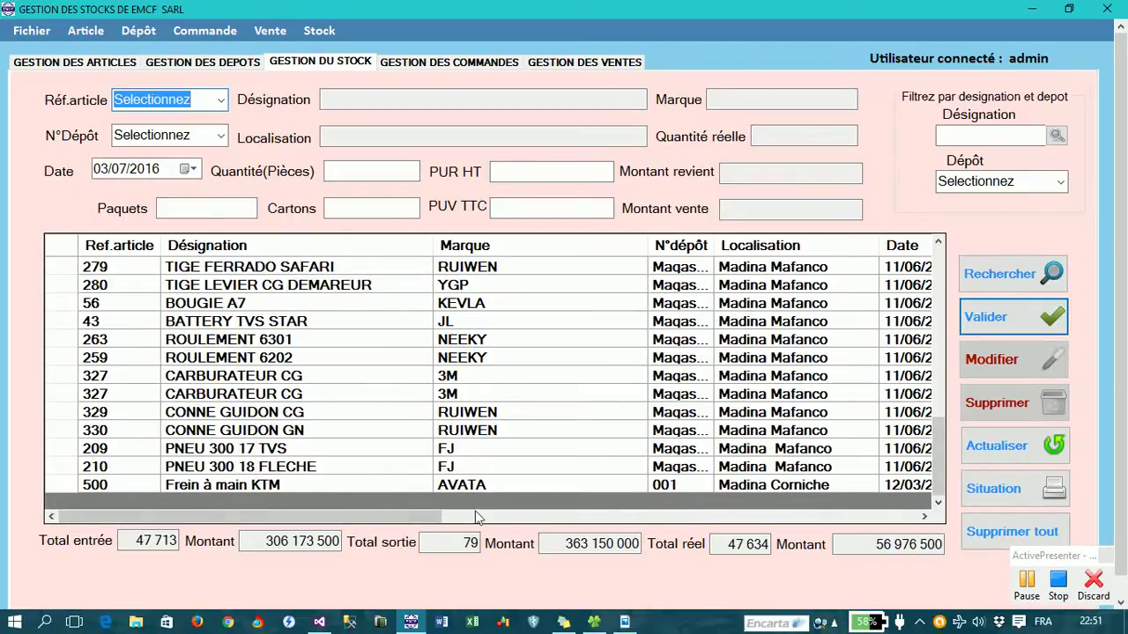
drag(408, 518, 760, 523)
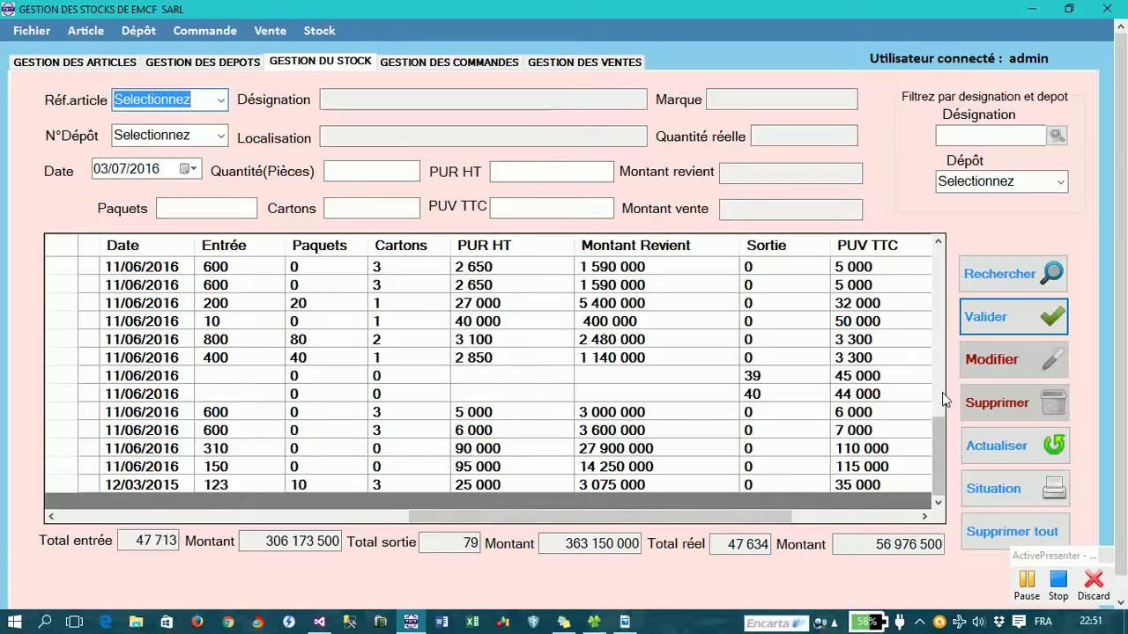
scroll(942, 393, up, 1)
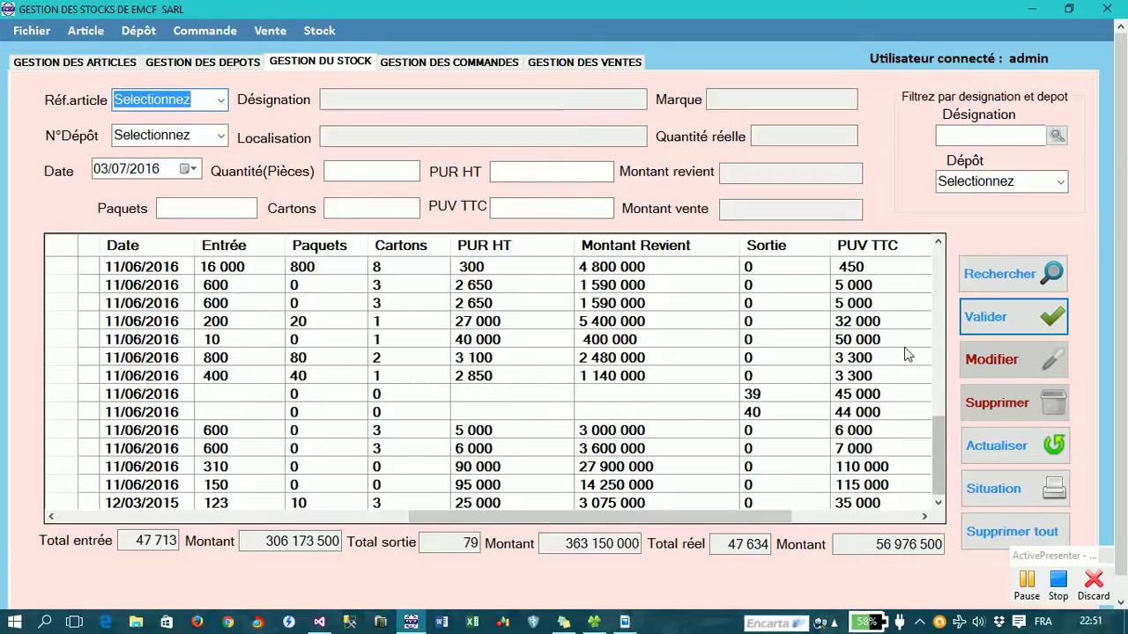
- Filter the stock grid to designation 'frein' (Frein à main KTM) and depot 001
click(1017, 139)
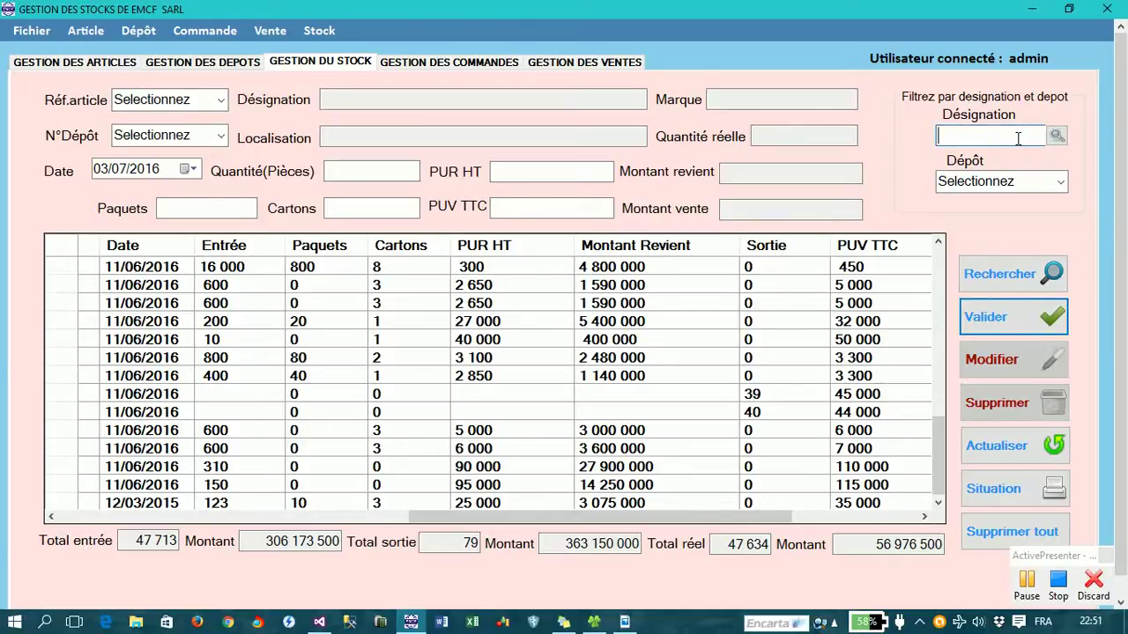
text(frein)
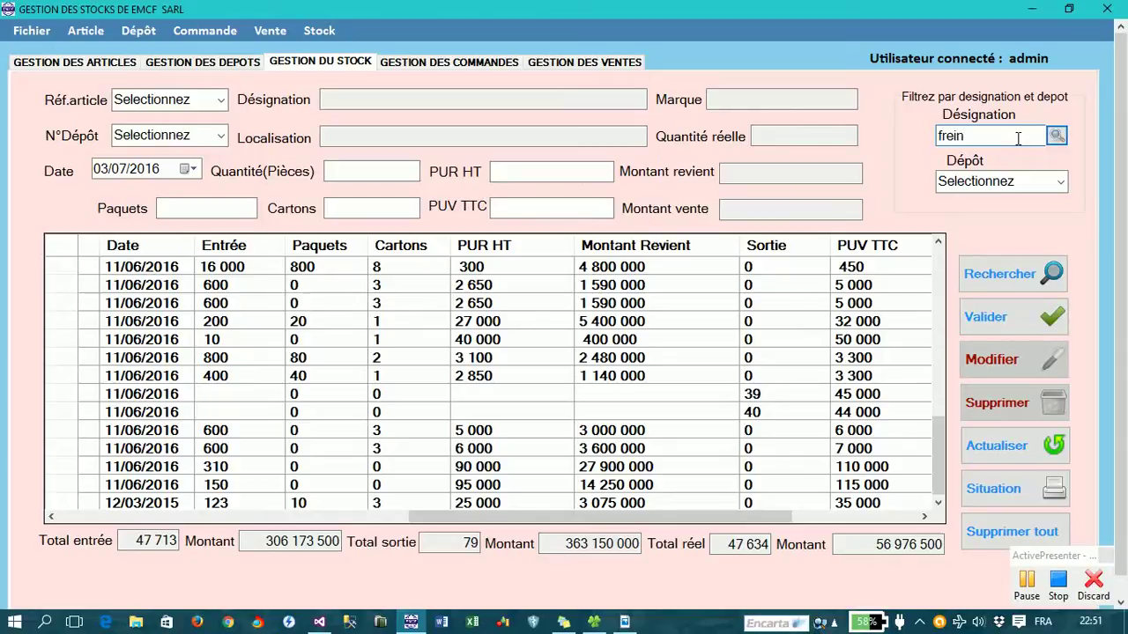
click(1054, 135)
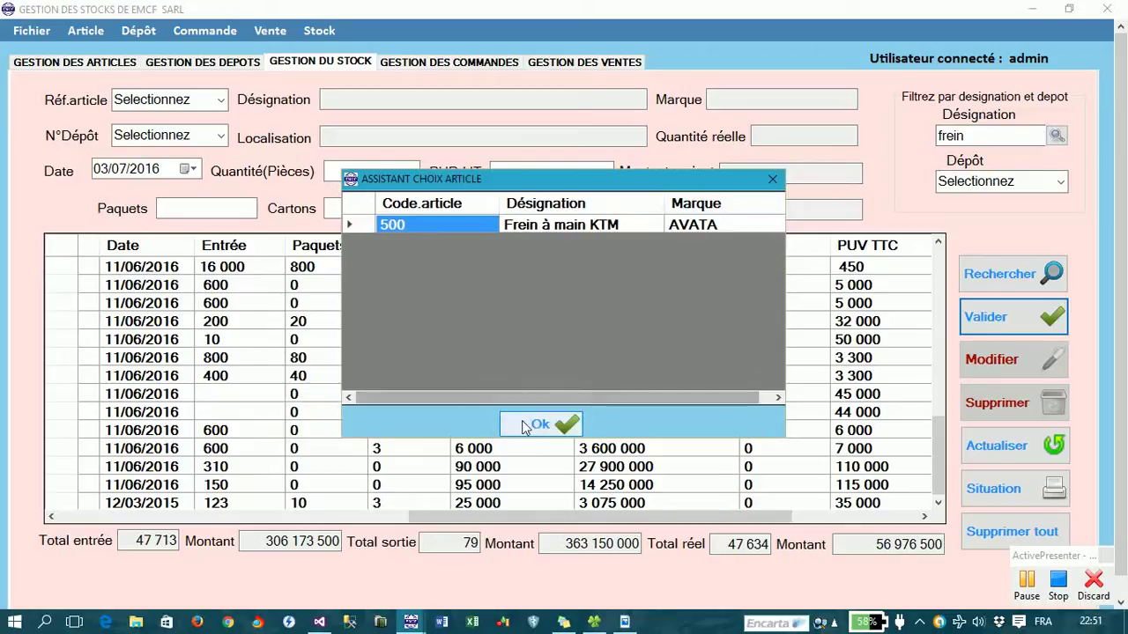
click(523, 425)
click(1058, 182)
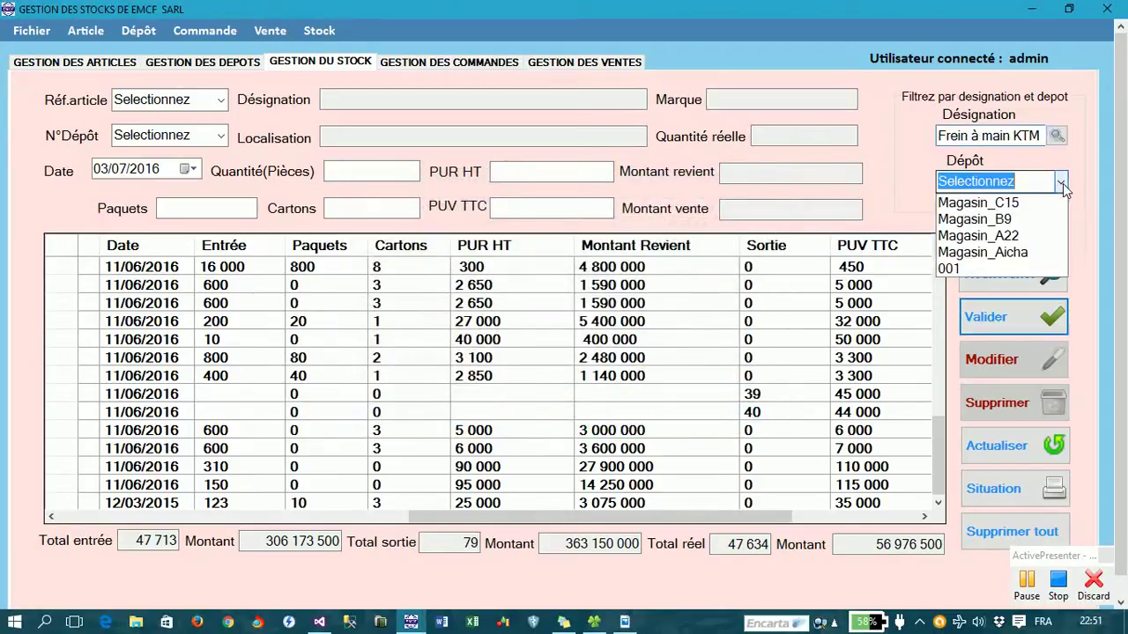
click(970, 268)
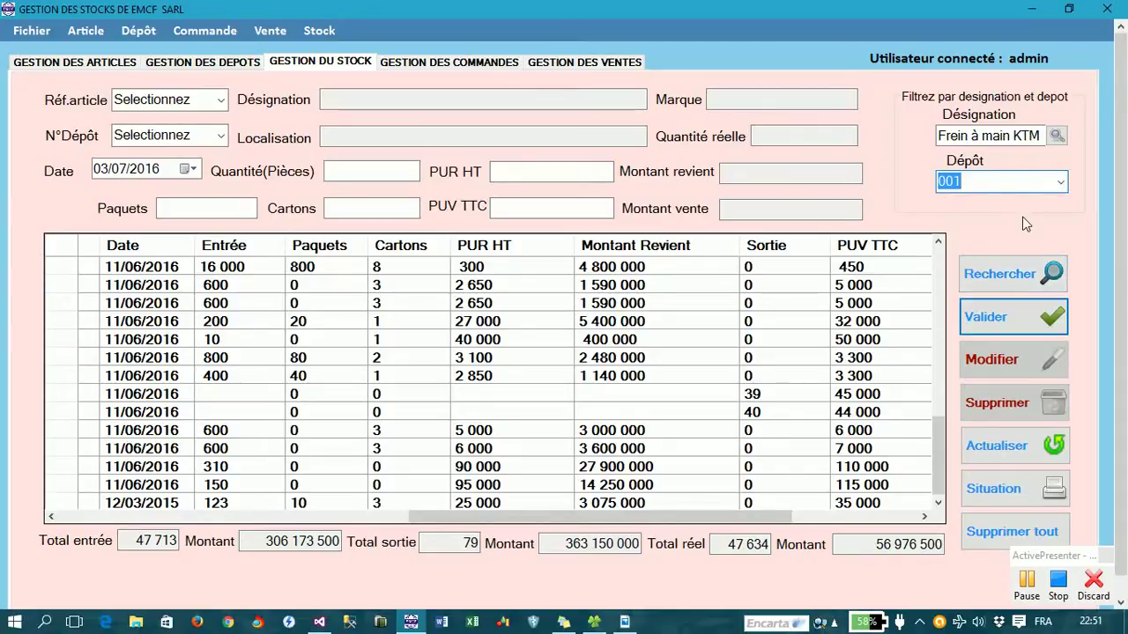
click(1021, 274)
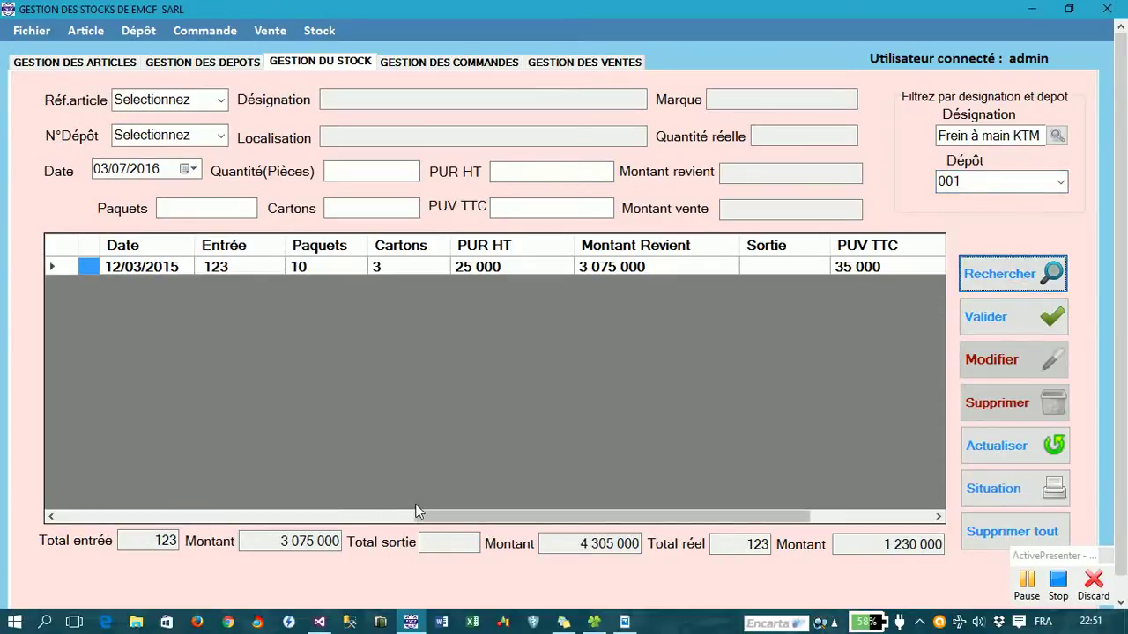
drag(428, 516, 451, 494)
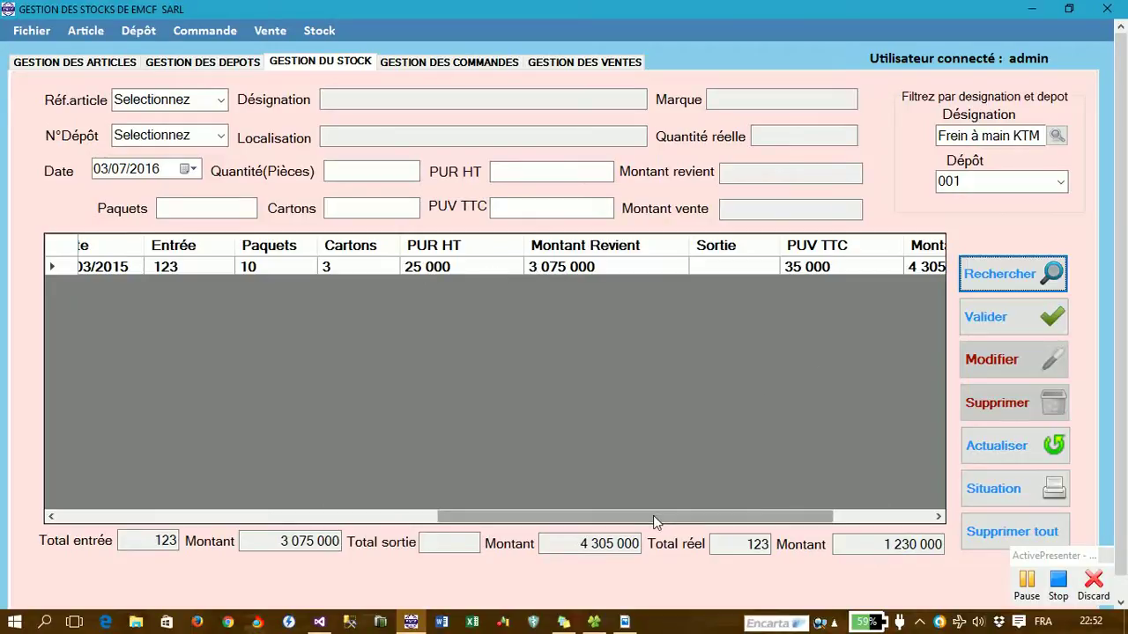
drag(653, 516, 816, 507)
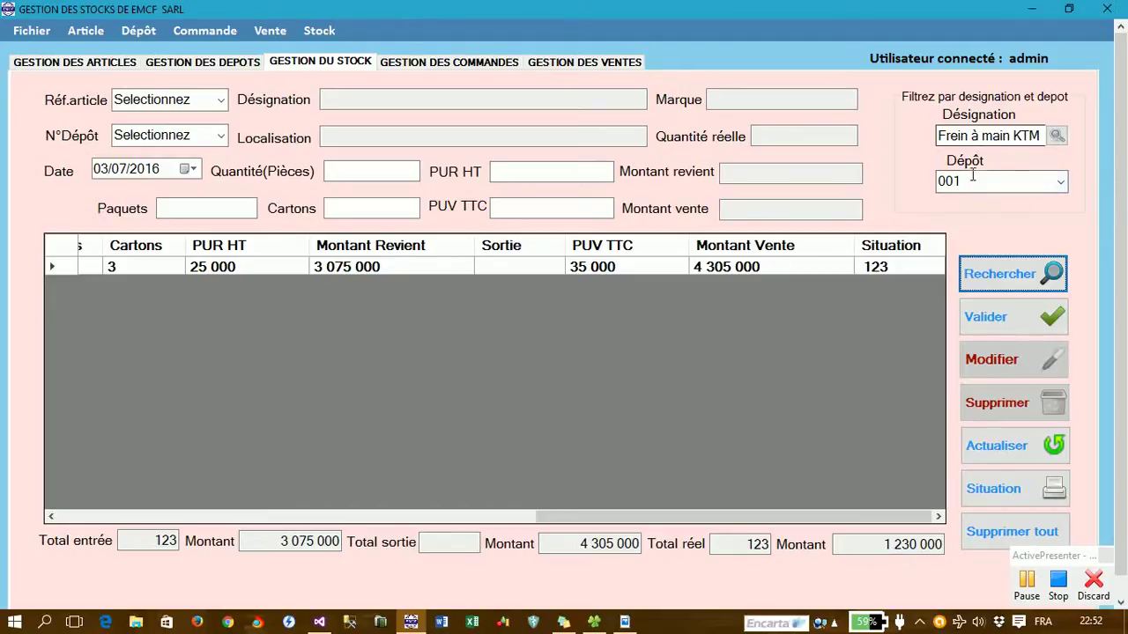
- Clear the stock filter and open the Situation report covering all articles
click(1007, 456)
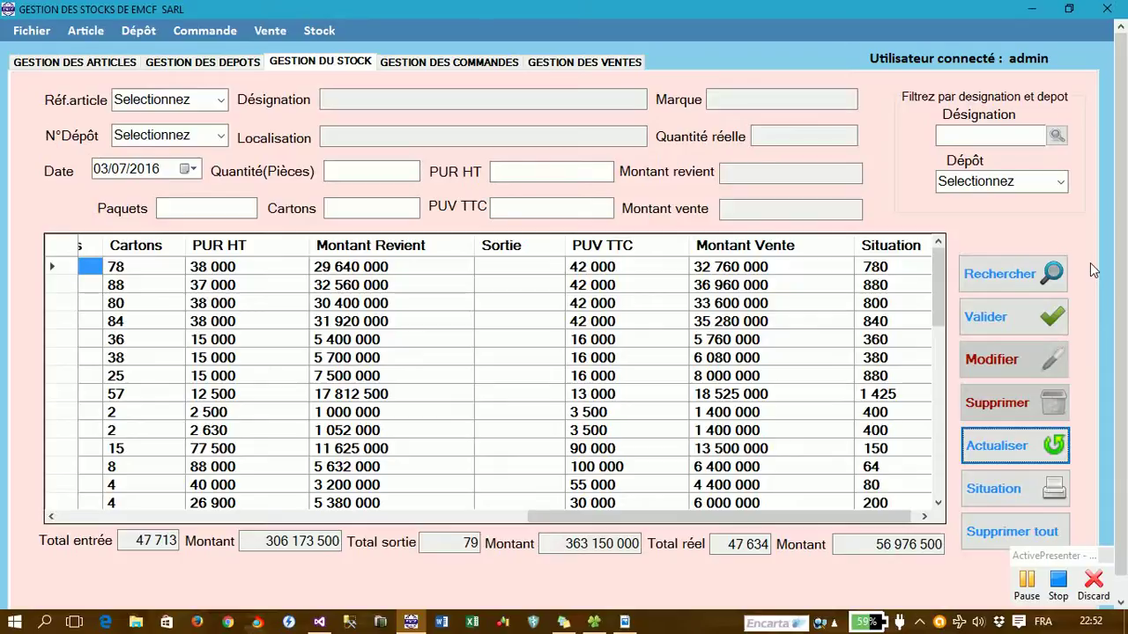
click(980, 491)
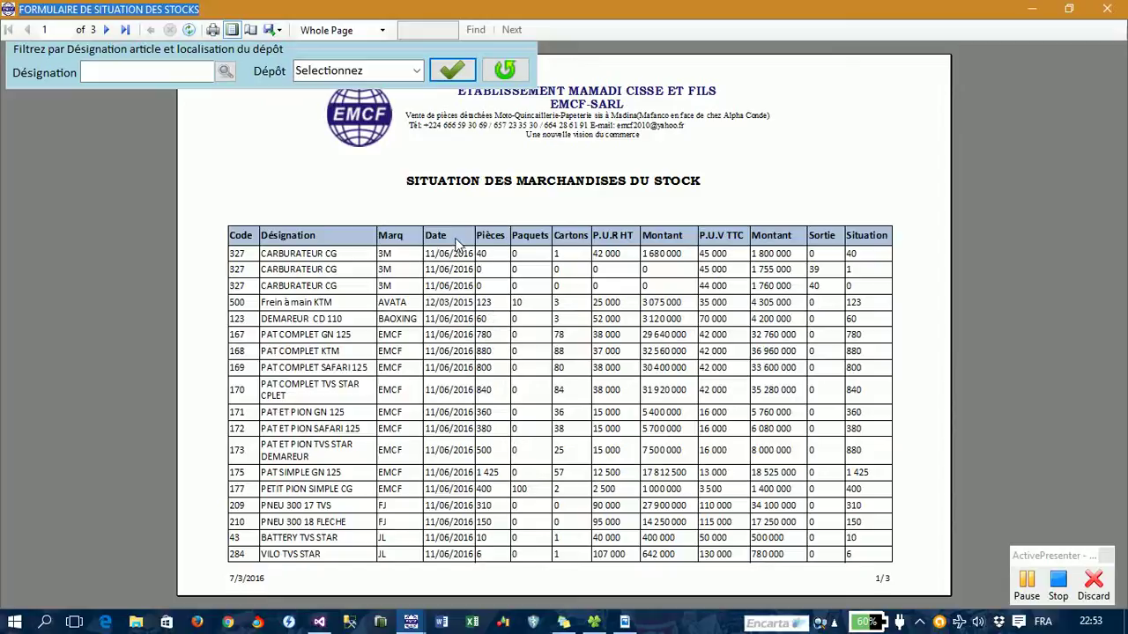
- Export the stock situation report as PDF to the Desktop as Etat_Situation_Stock.pdf
click(279, 33)
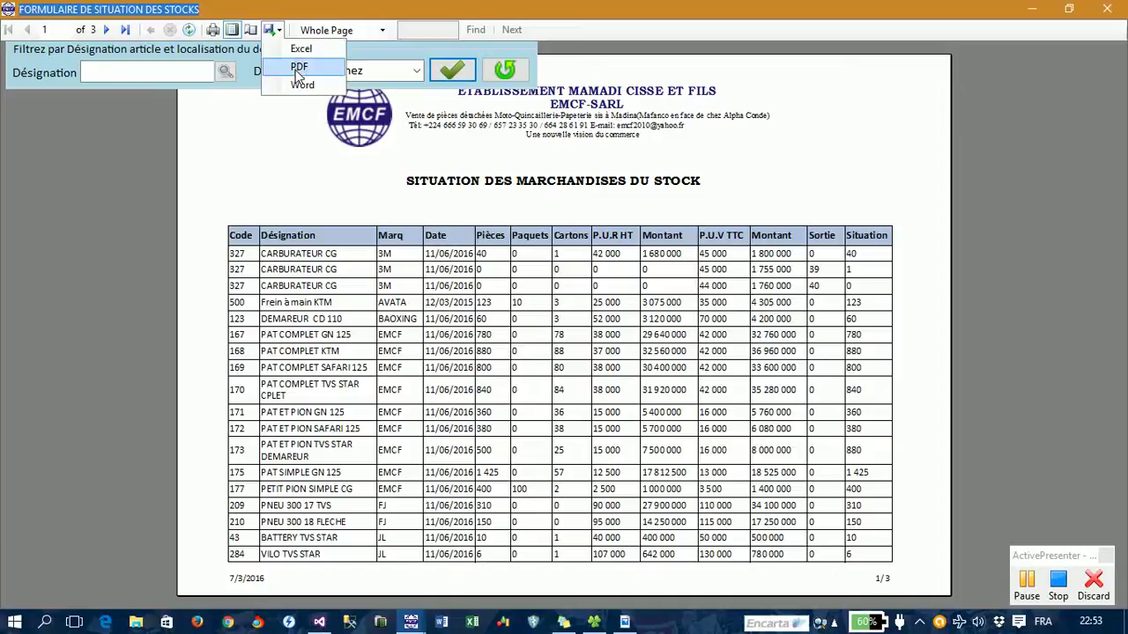
click(299, 68)
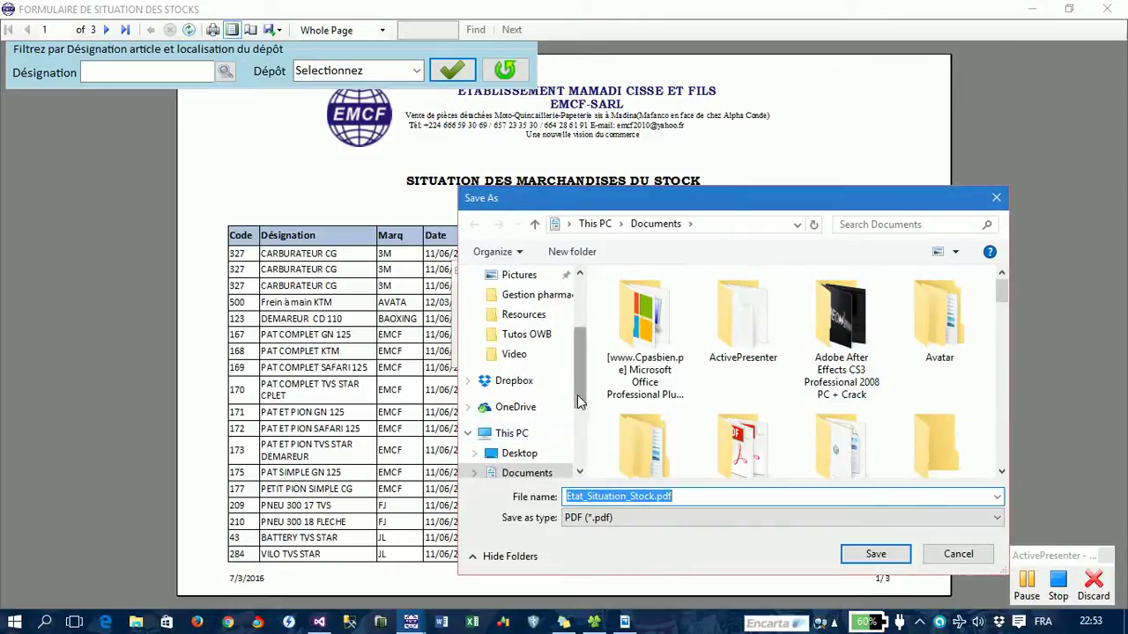
scroll(577, 395, up, 2)
click(524, 322)
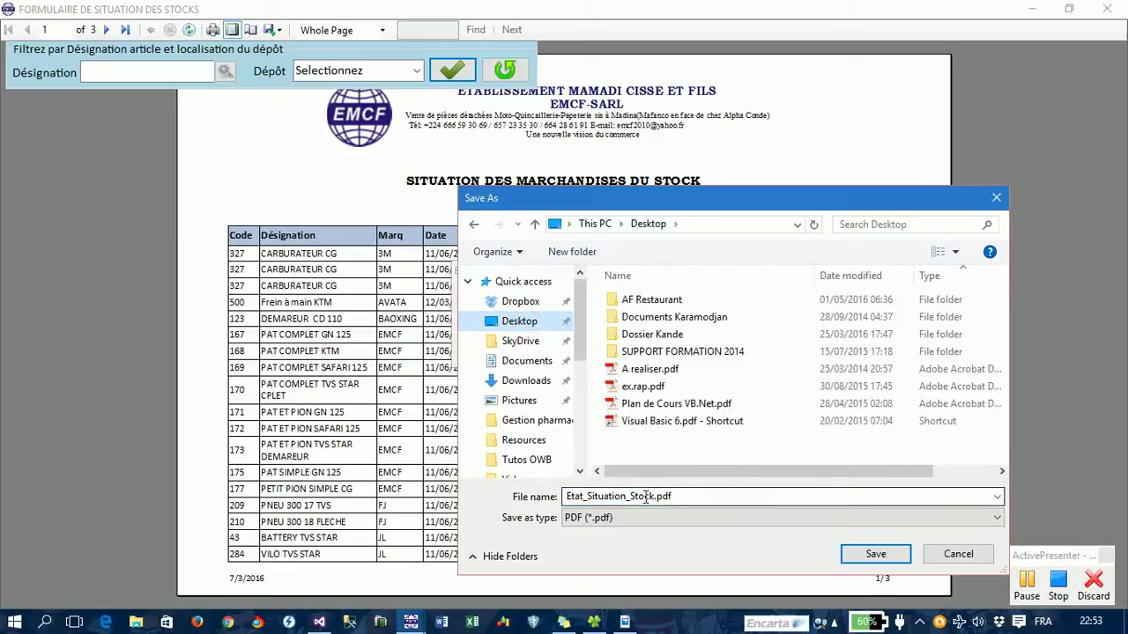
click(863, 557)
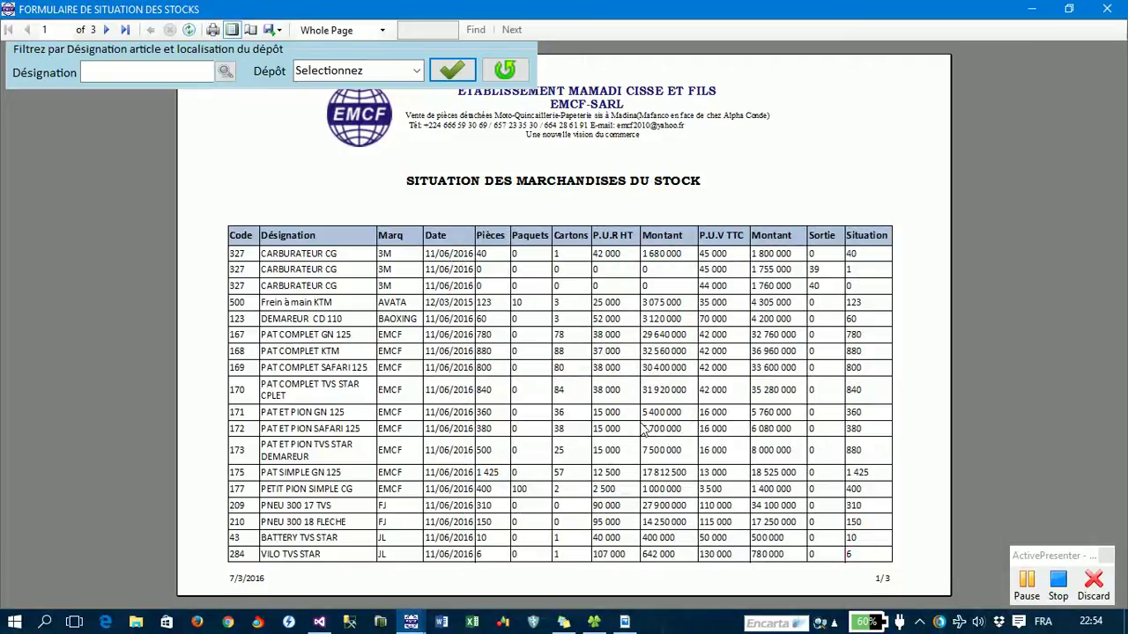
click(203, 78)
- Filter the stock report to article Frein à main KTM and depot 001, showing 123 pieces
text(frein)
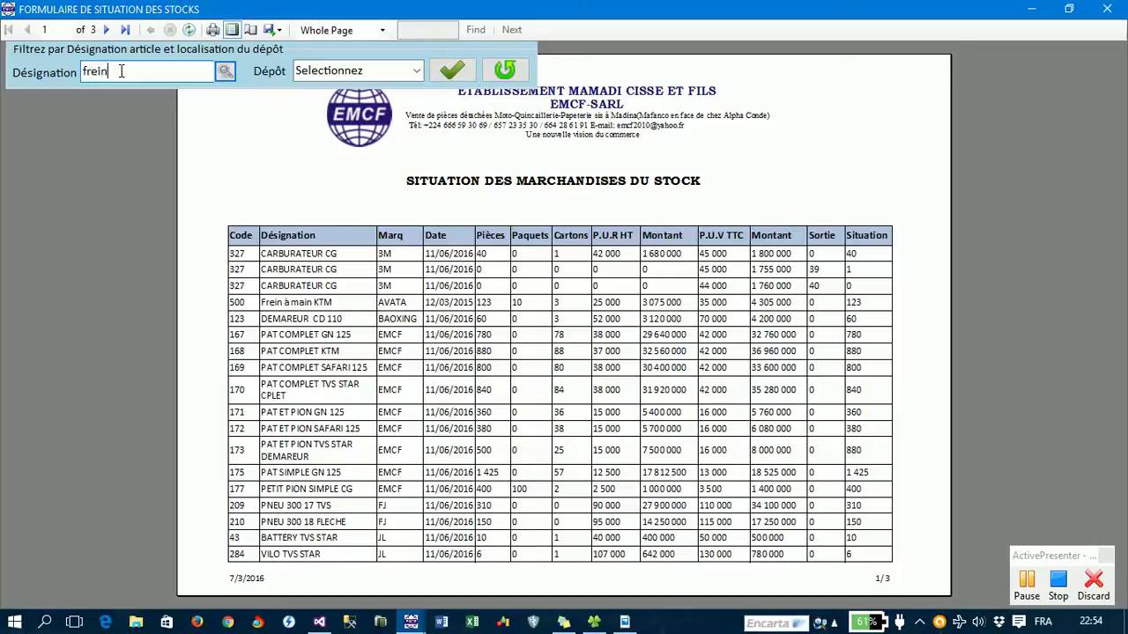
key(Return)
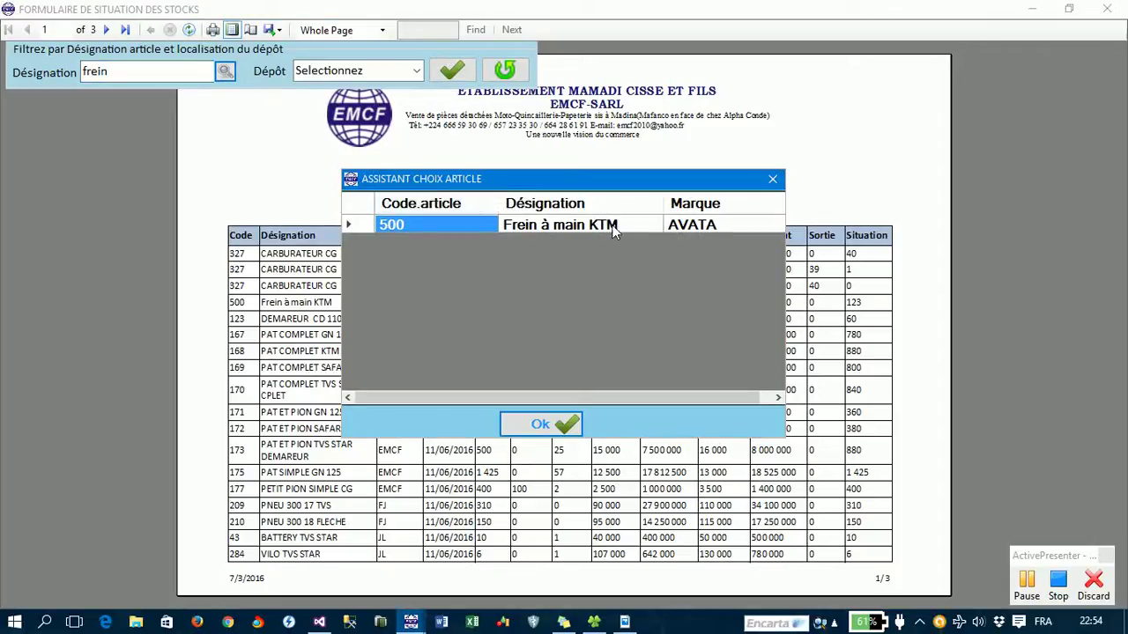
key(Tab)
click(556, 426)
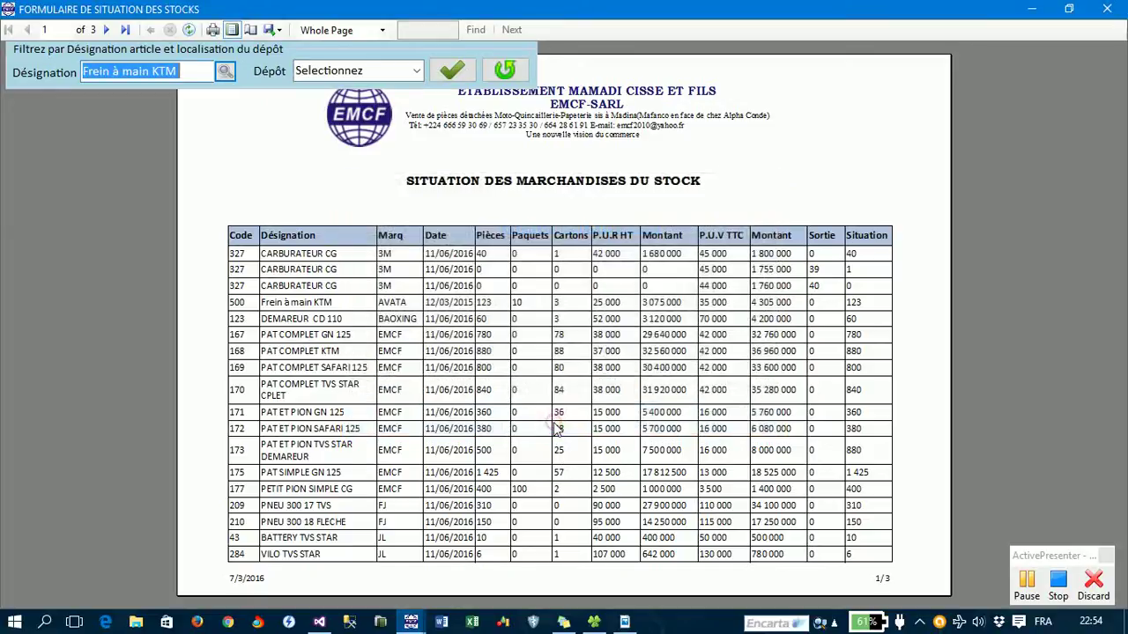
click(414, 72)
click(364, 155)
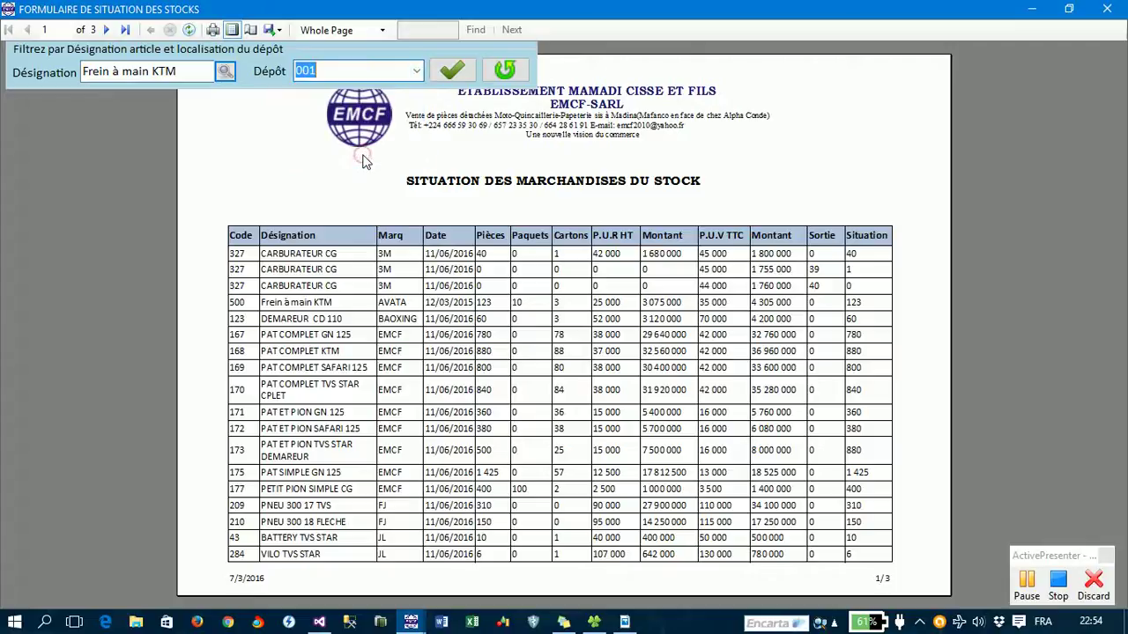
click(469, 71)
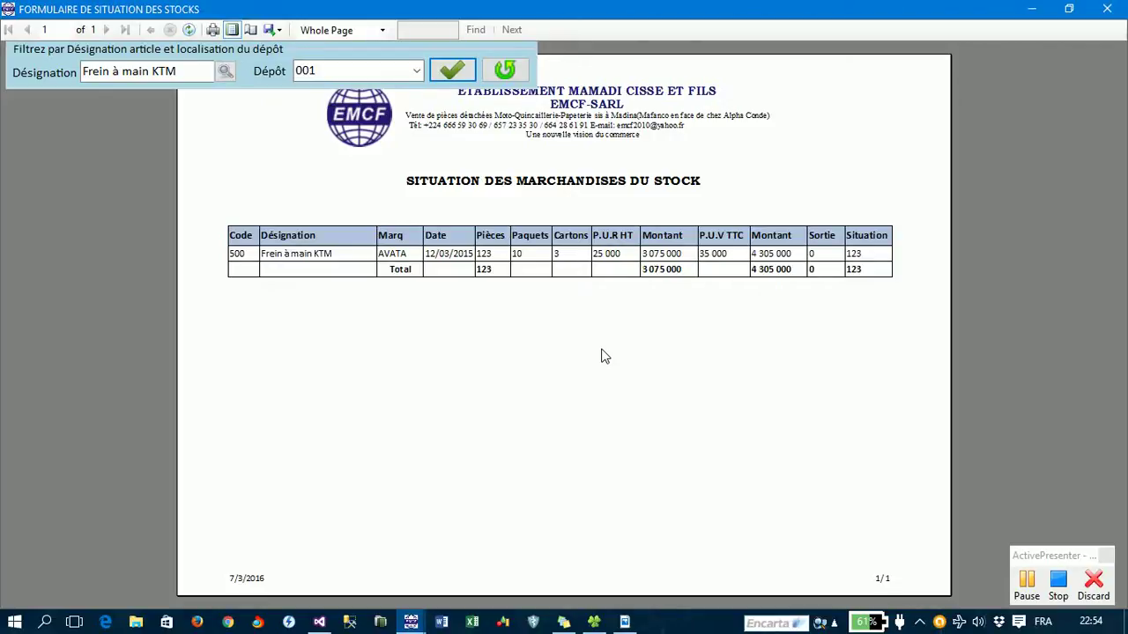
- Export the filtered report as Etat_Situation_Stock_KTM.pdf, then reset the filters and close the viewer
click(277, 34)
click(303, 71)
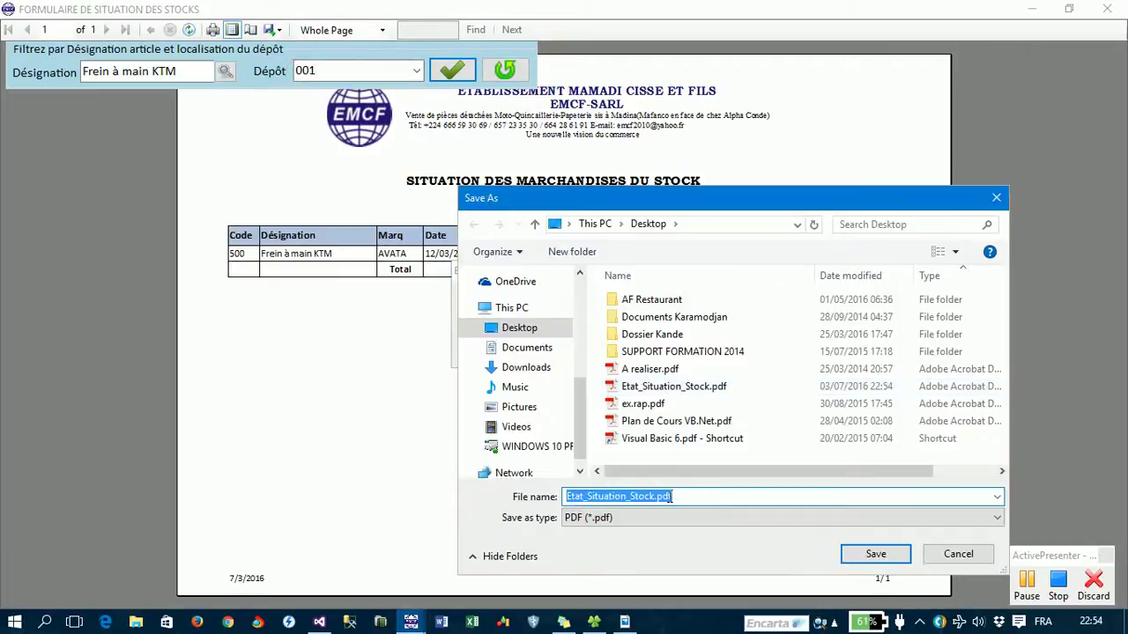
click(654, 496)
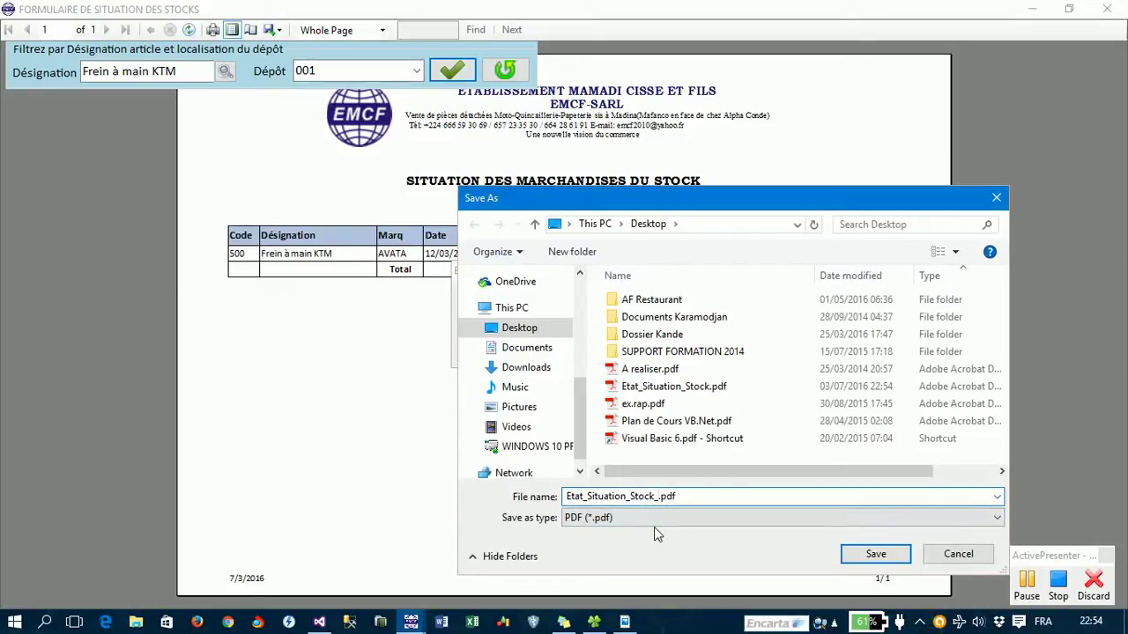
text(_KTM)
key(Return)
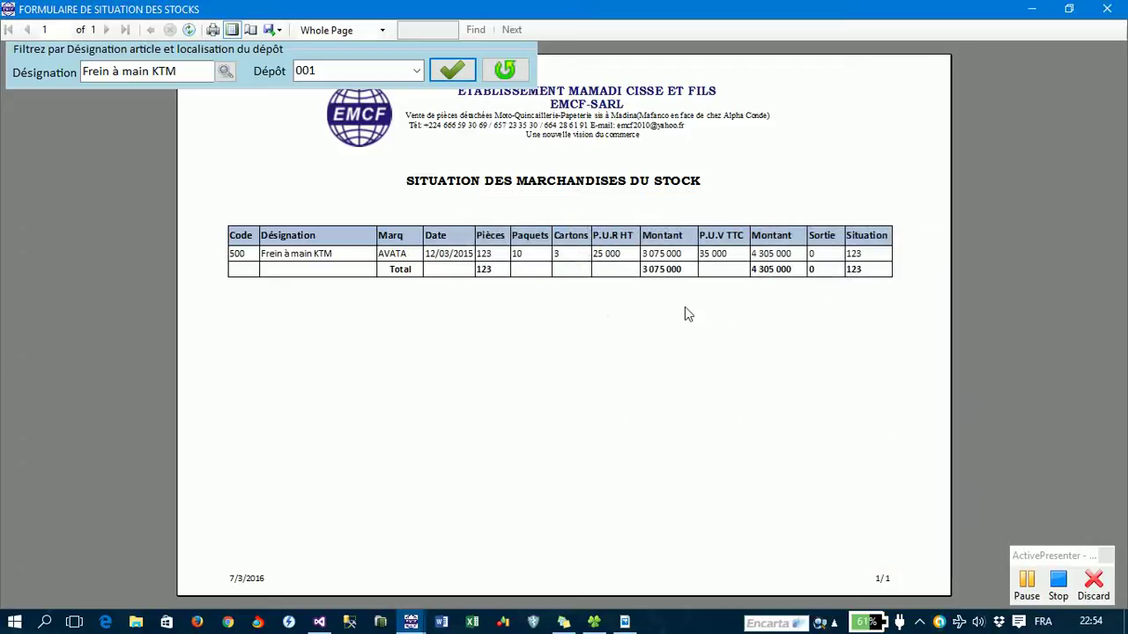
click(505, 71)
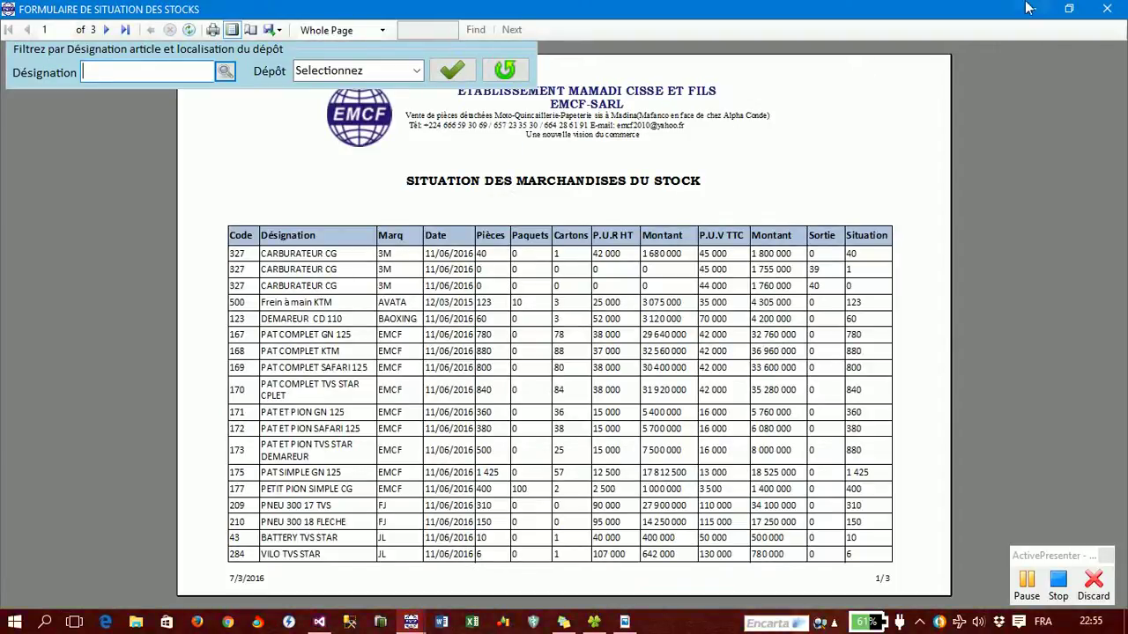
click(1107, 11)
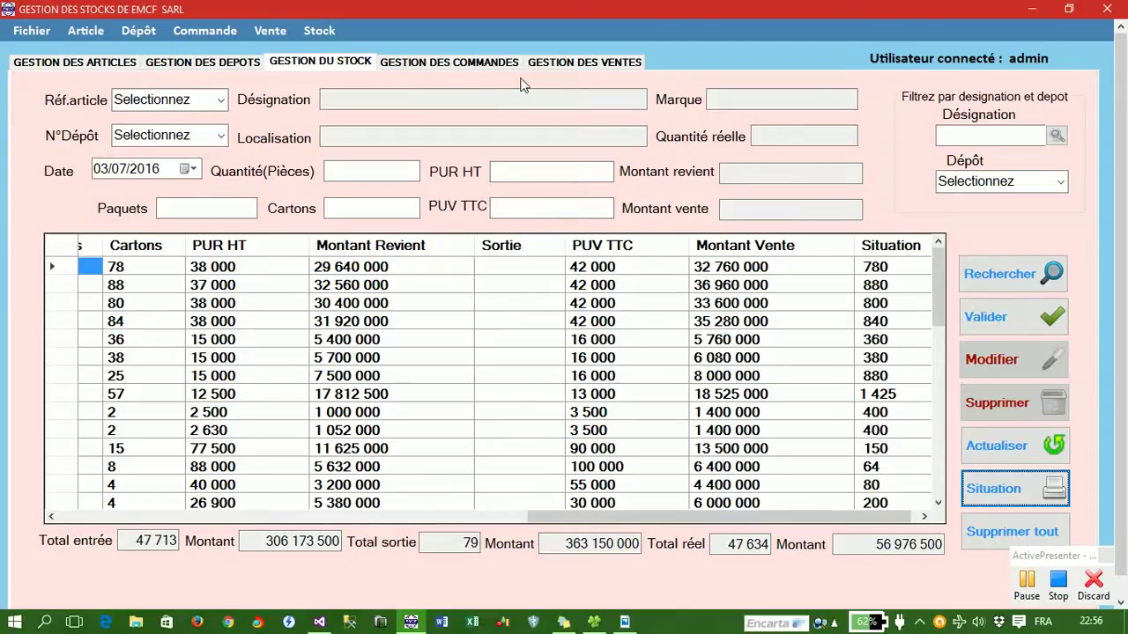
- On the sales page, select article 500 as the reference and acknowledge the Alerte Rupture Stock warning
click(573, 63)
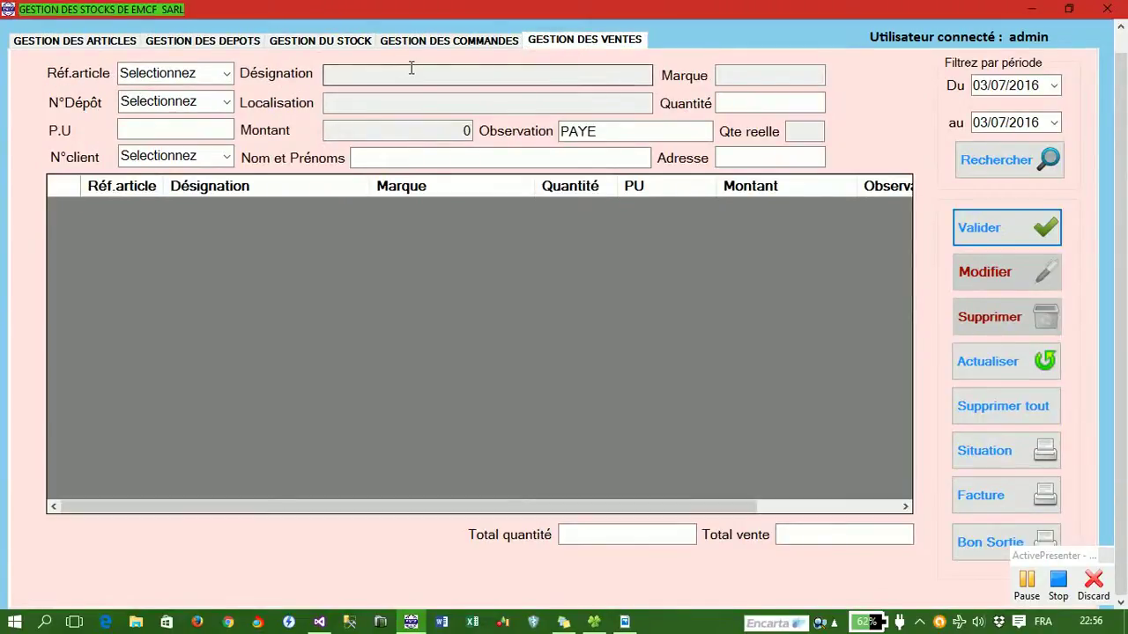
scroll(1125, 68, up, 1)
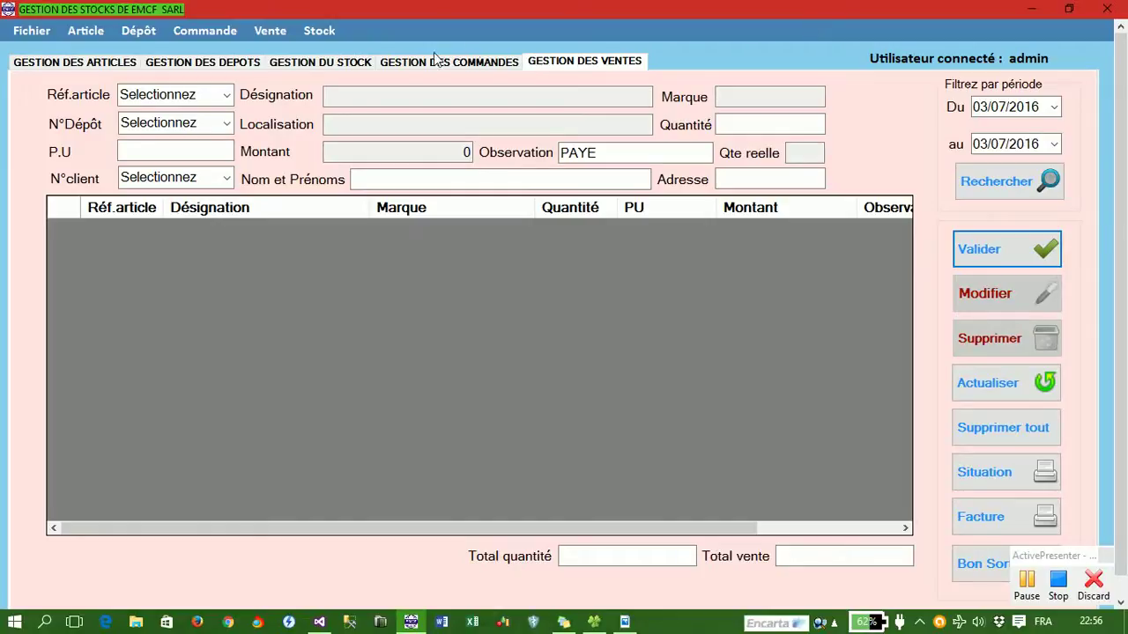
click(226, 95)
text(5)
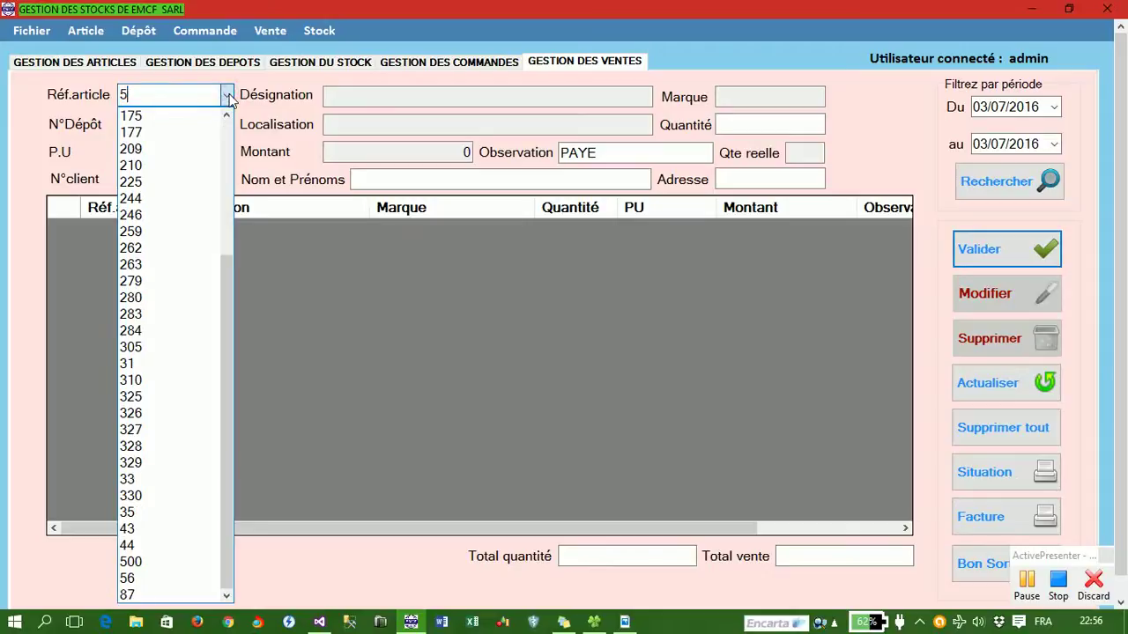
text(00)
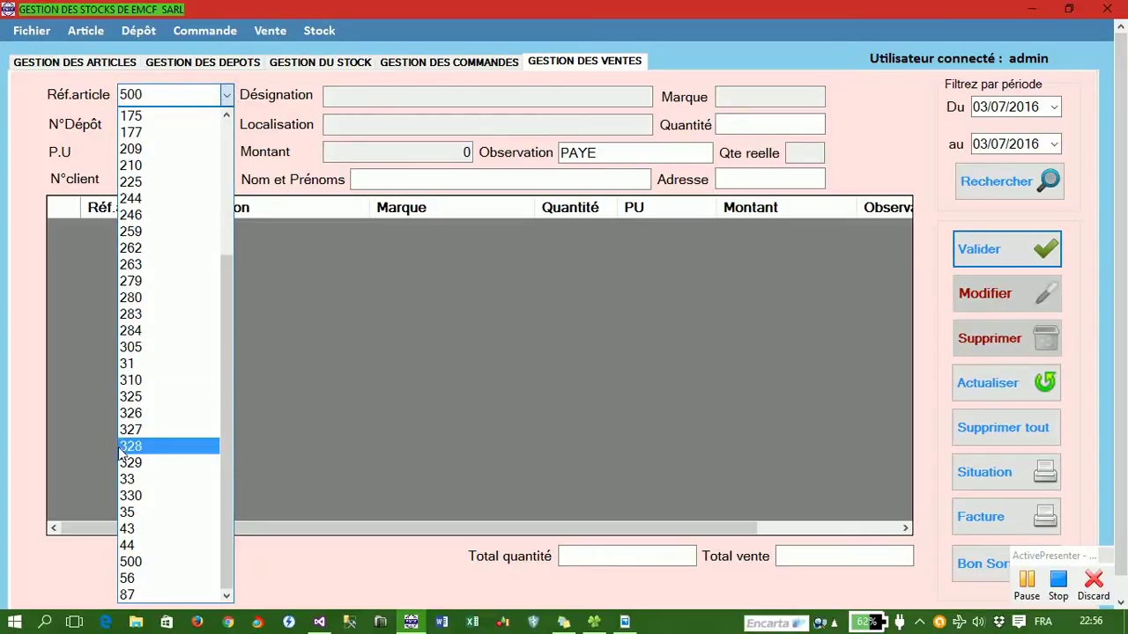
click(128, 561)
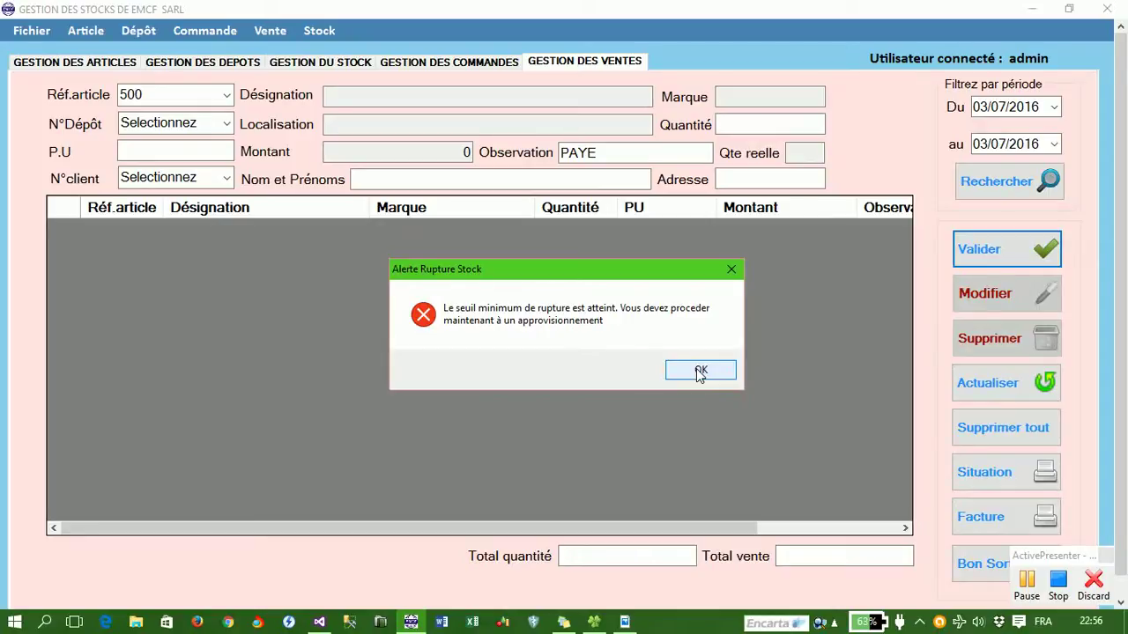
click(701, 371)
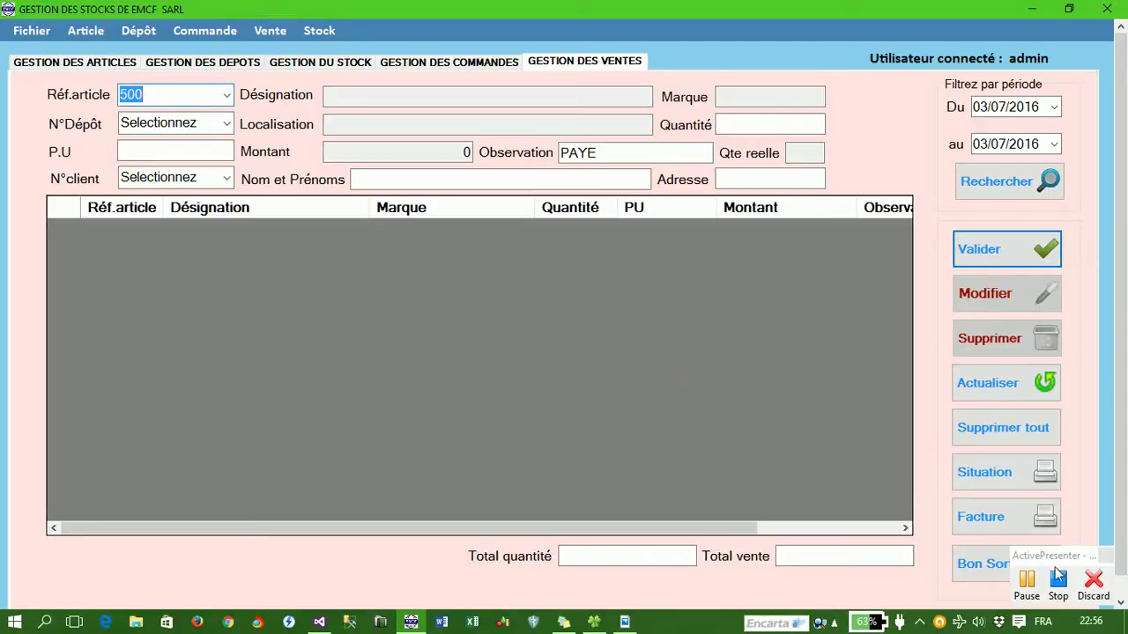
click(1035, 589)
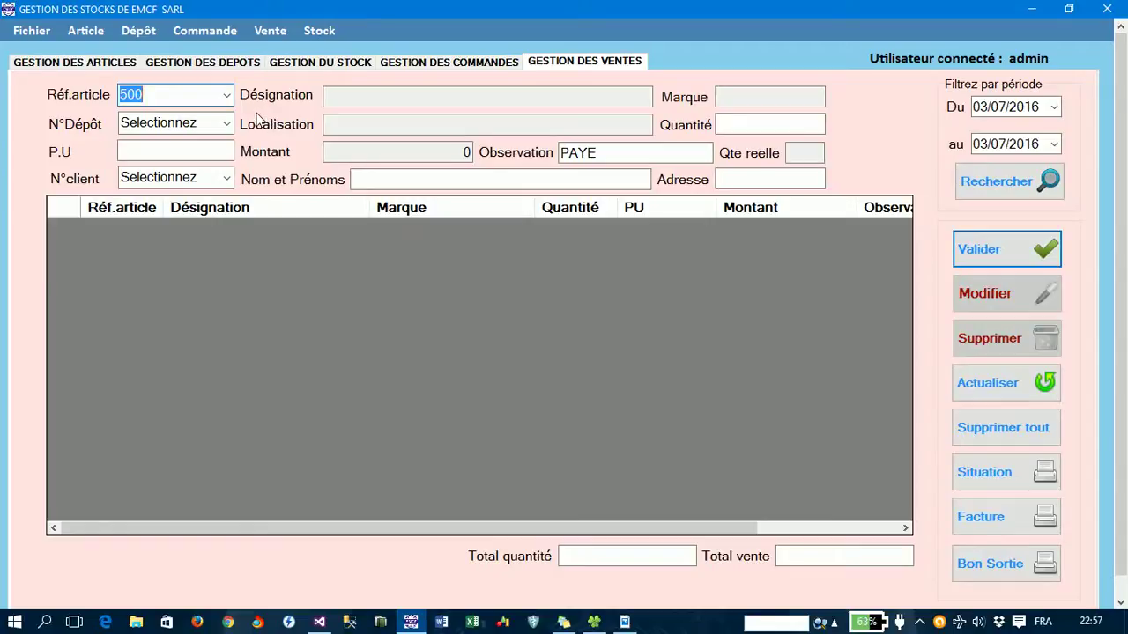
- Show Frein à main KTM stock in depot 001 on the stock page, then go to article management
click(326, 64)
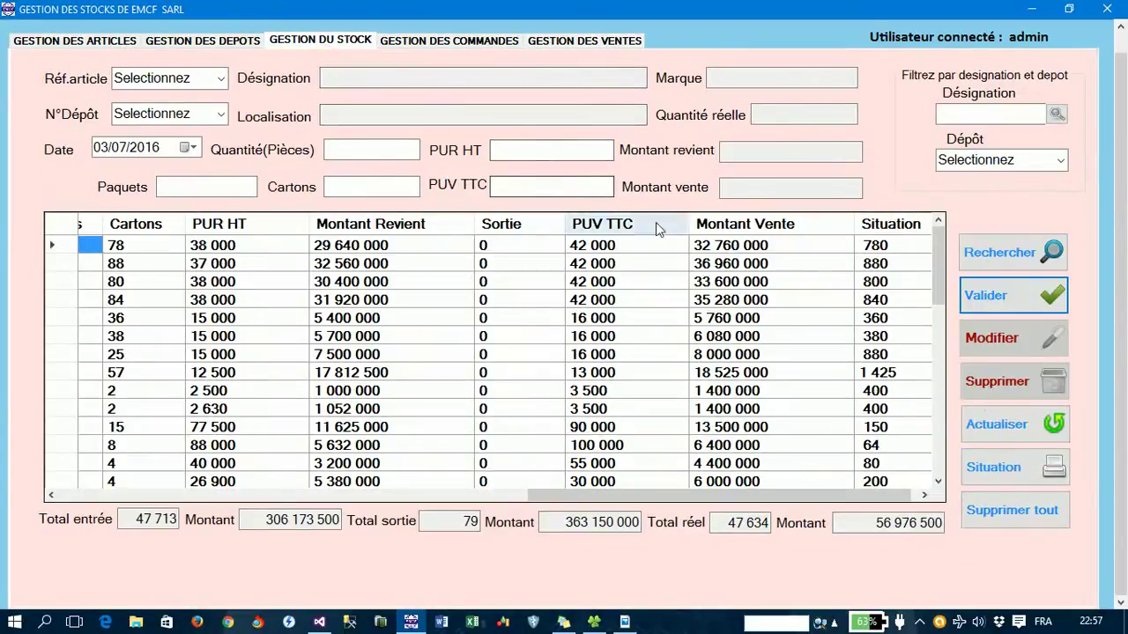
click(1022, 121)
text(rein)
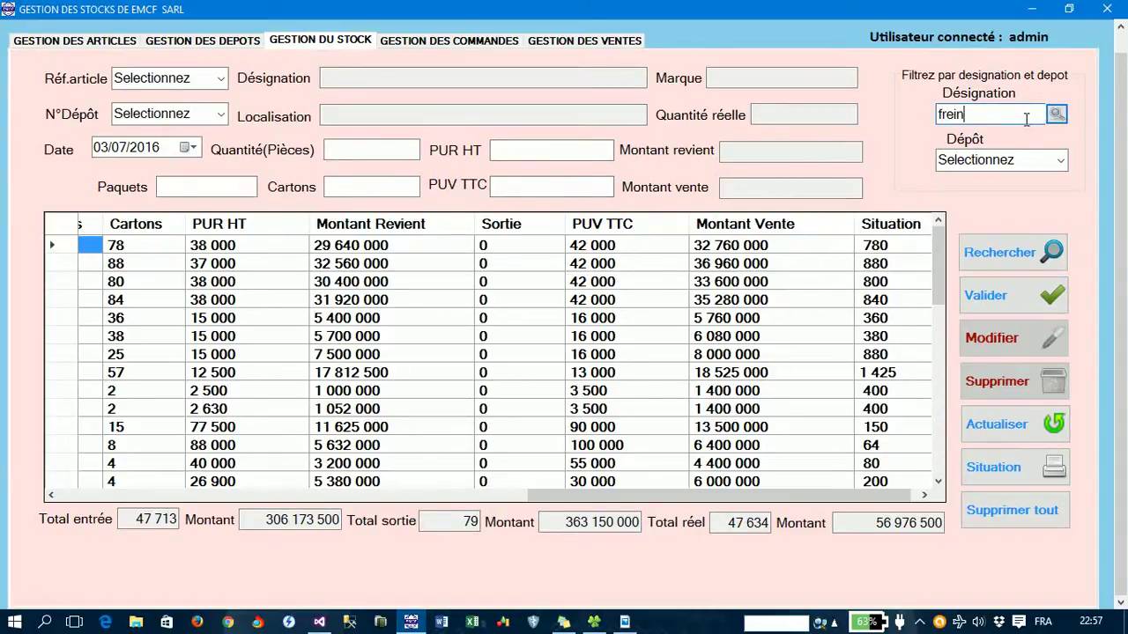
key(Return)
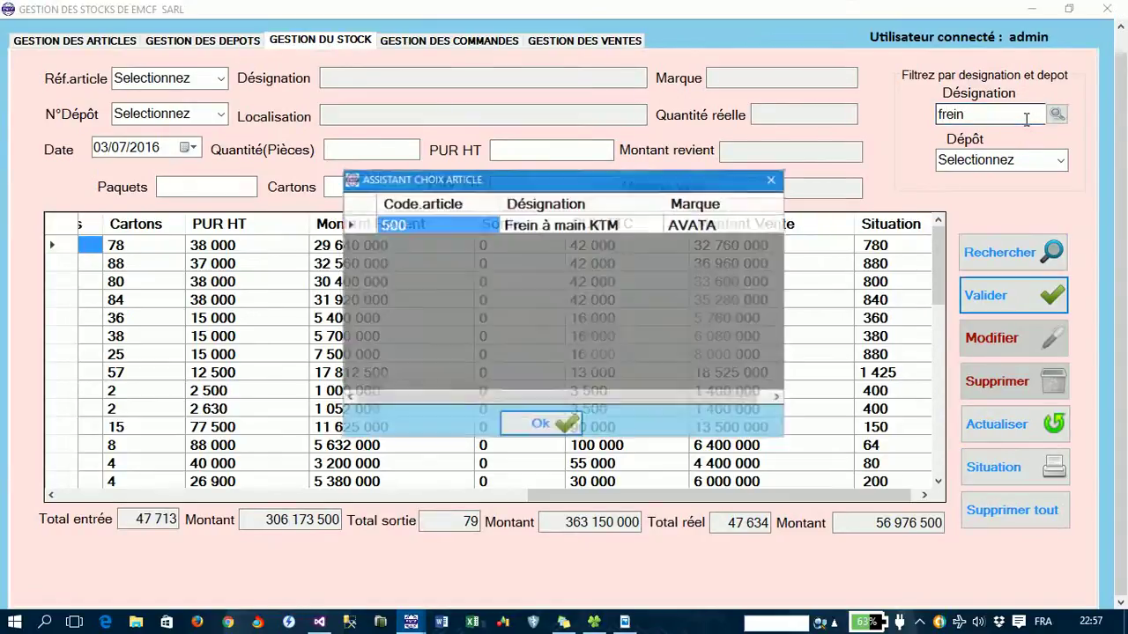
click(542, 427)
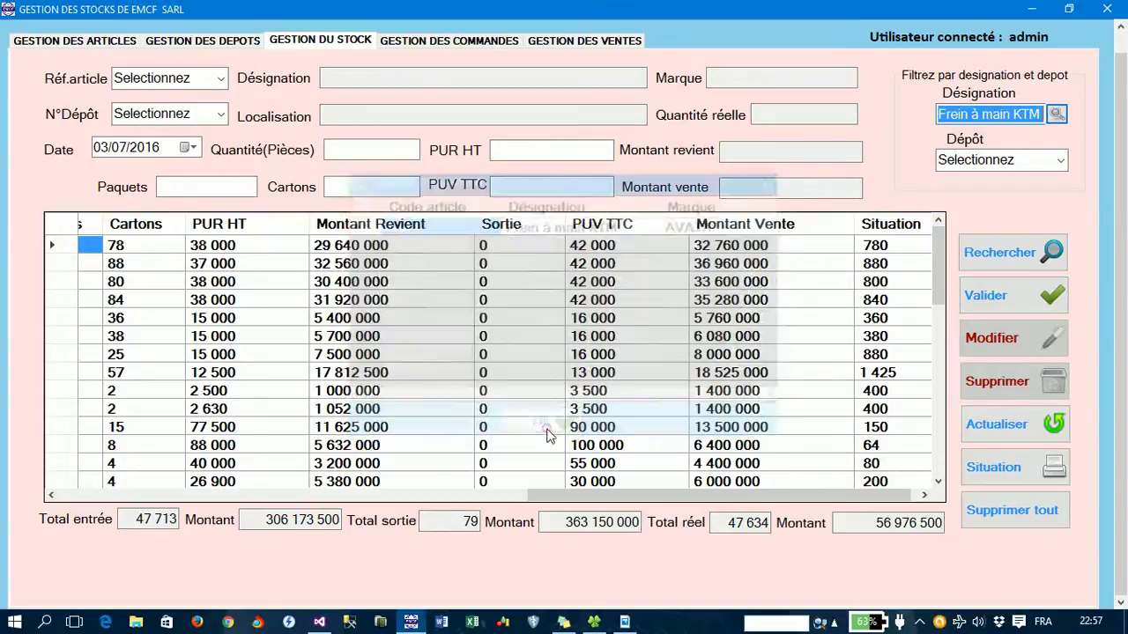
click(1061, 163)
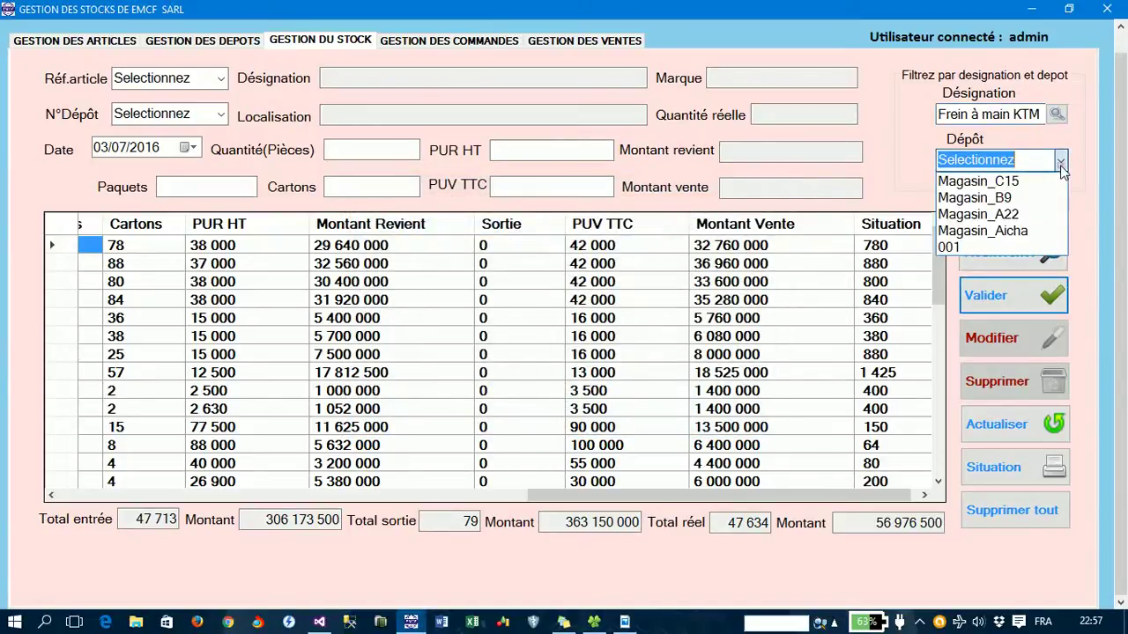
click(967, 248)
click(998, 265)
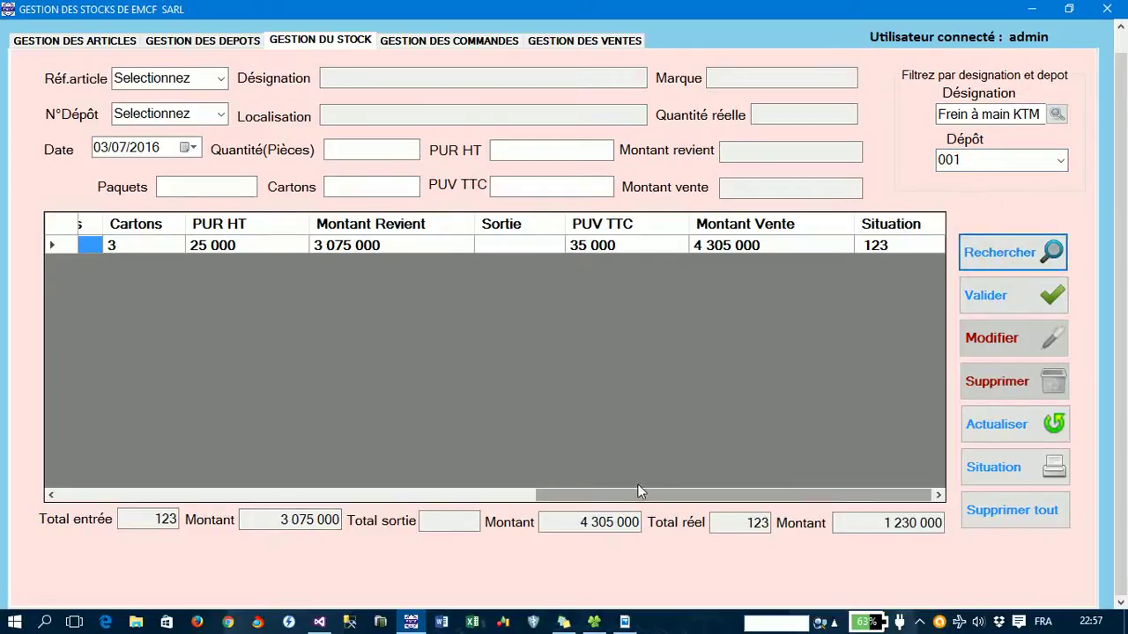
click(123, 42)
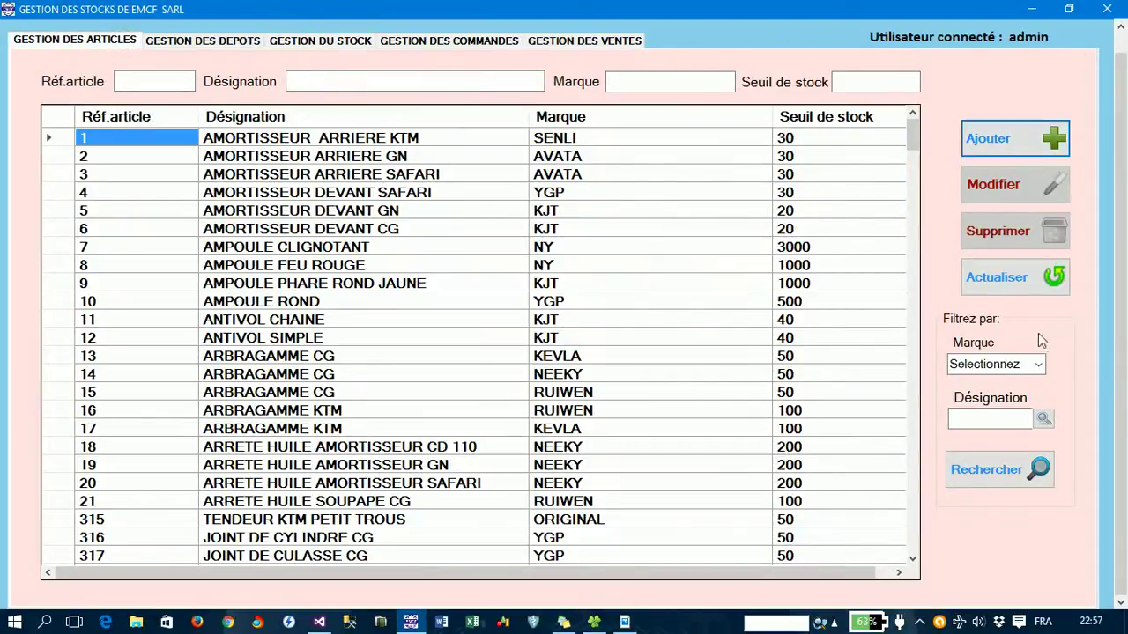
- Filter the article list to the AVATA brand, then switch to the orders view
click(1038, 365)
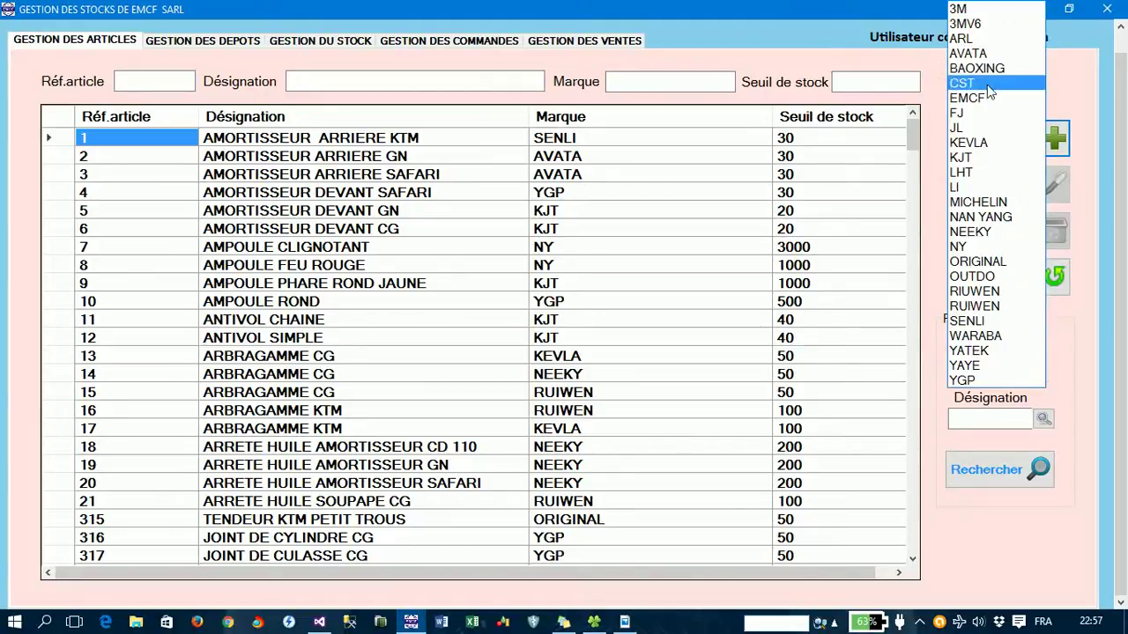
click(989, 55)
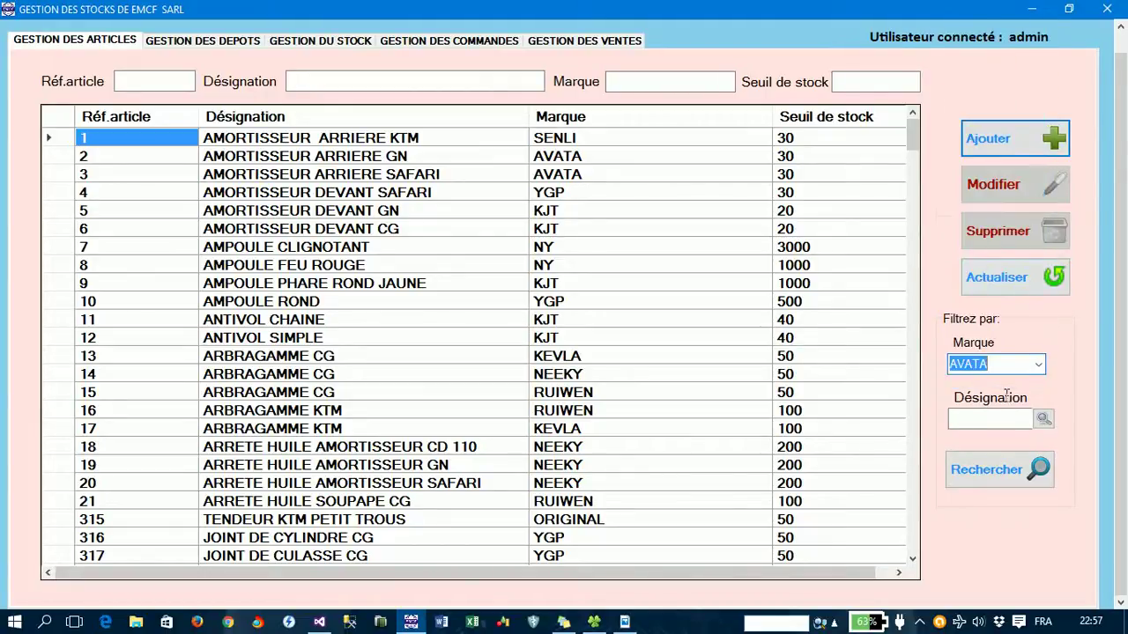
click(998, 474)
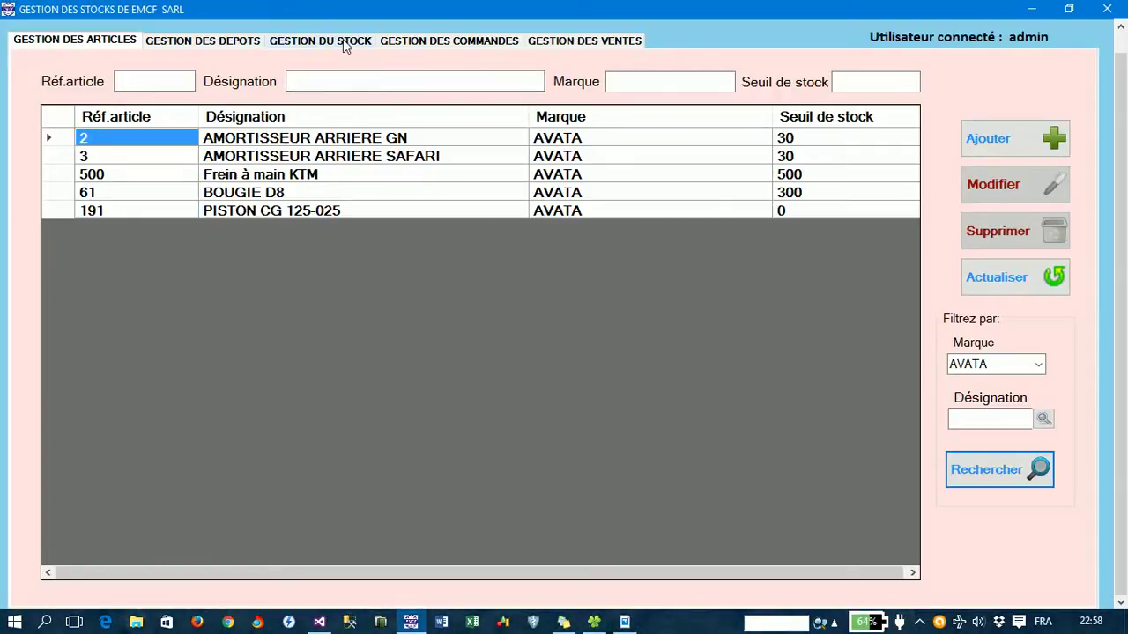
click(457, 41)
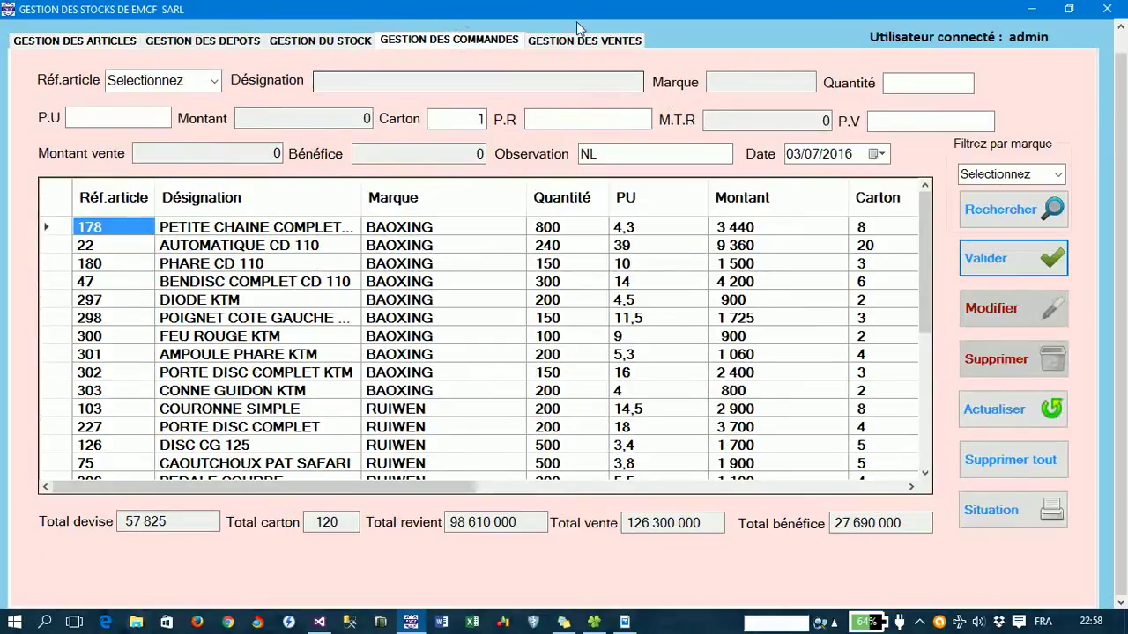
- Switch back to the sales management form with article 500 entered
click(586, 42)
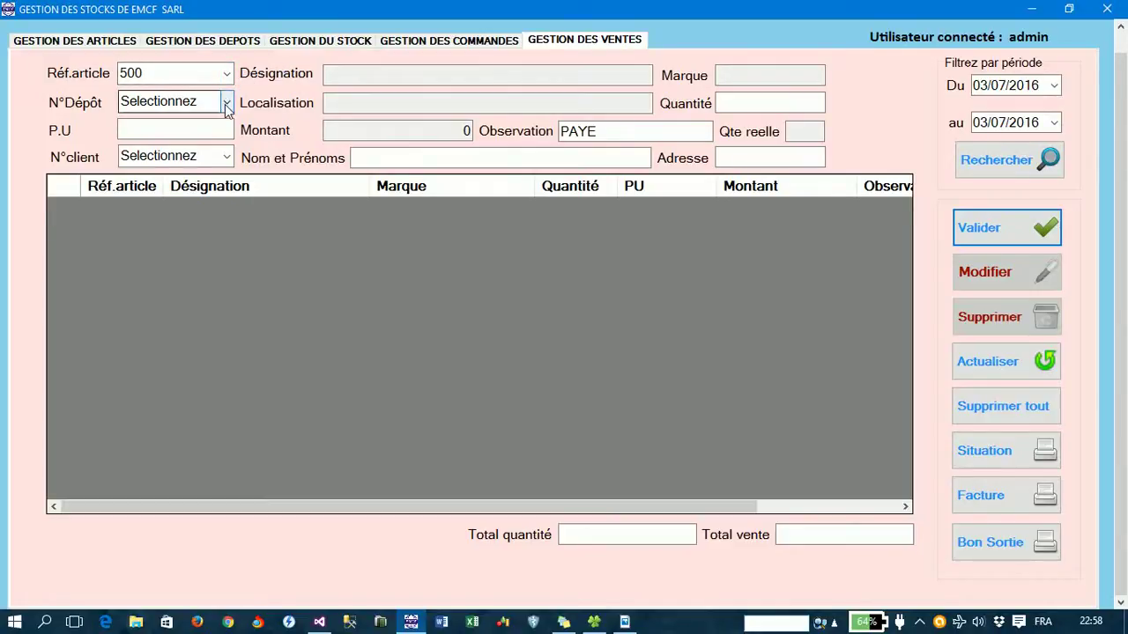
click(227, 103)
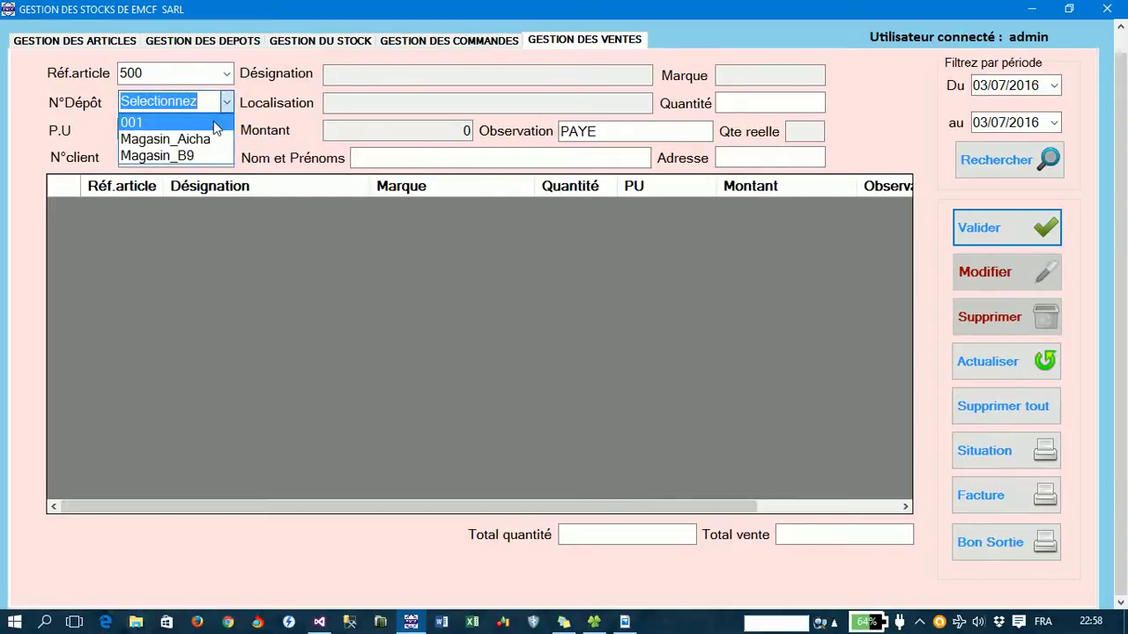
click(231, 101)
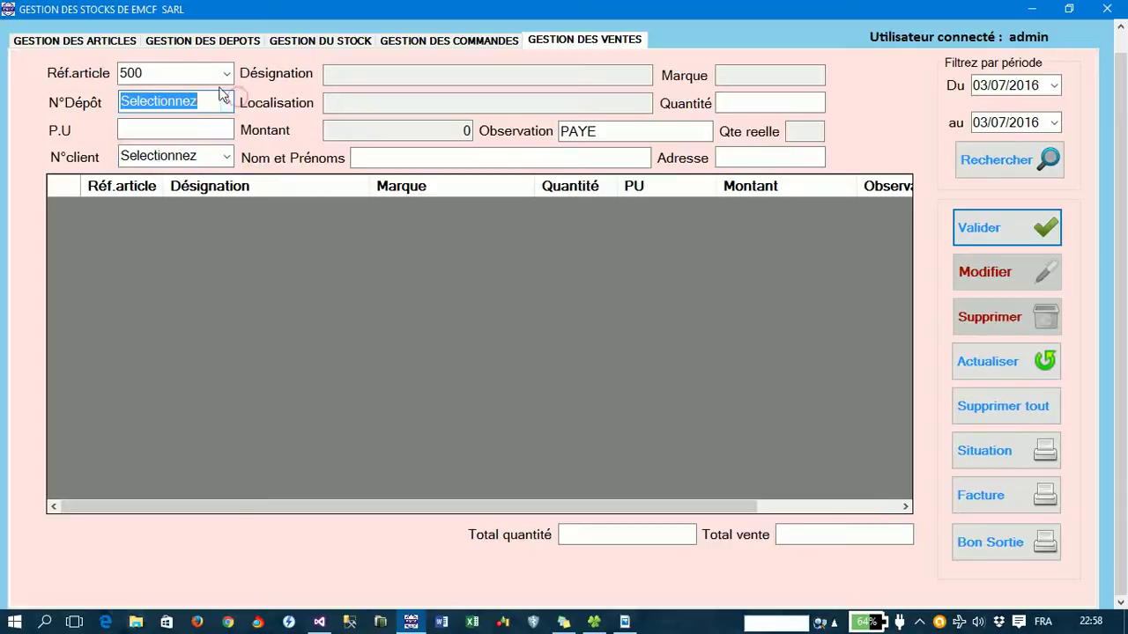
click(227, 75)
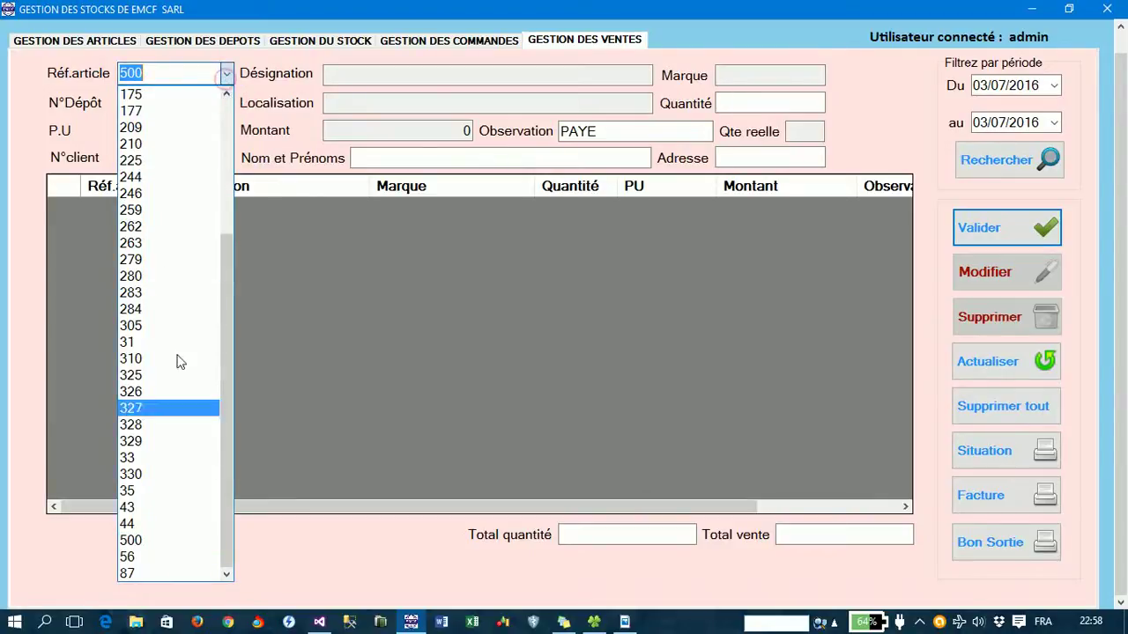
click(180, 540)
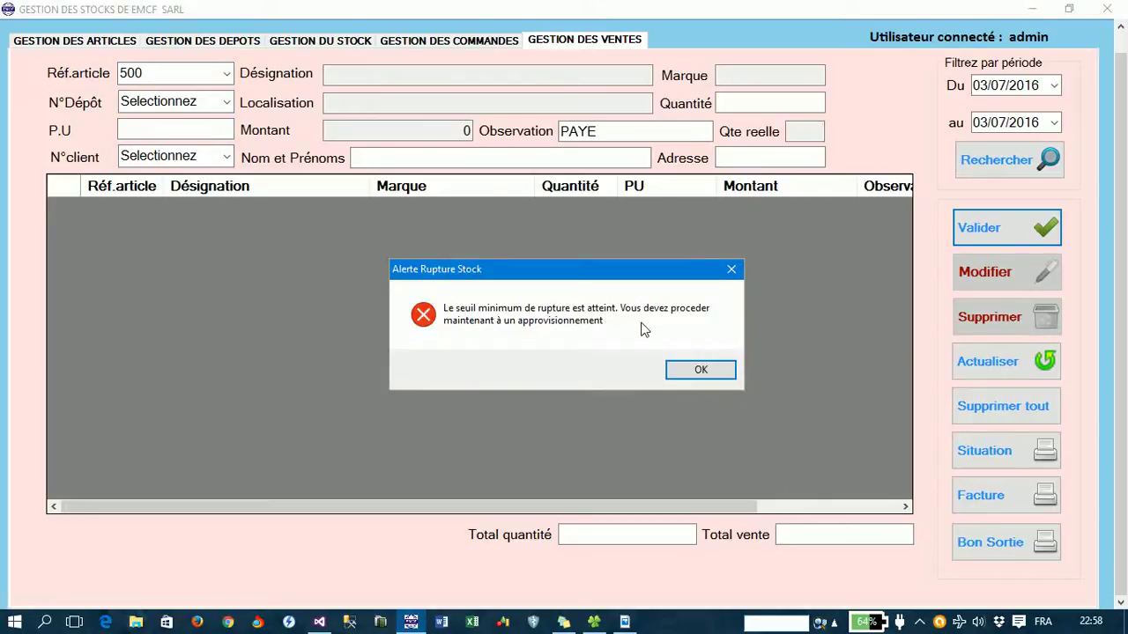
click(686, 369)
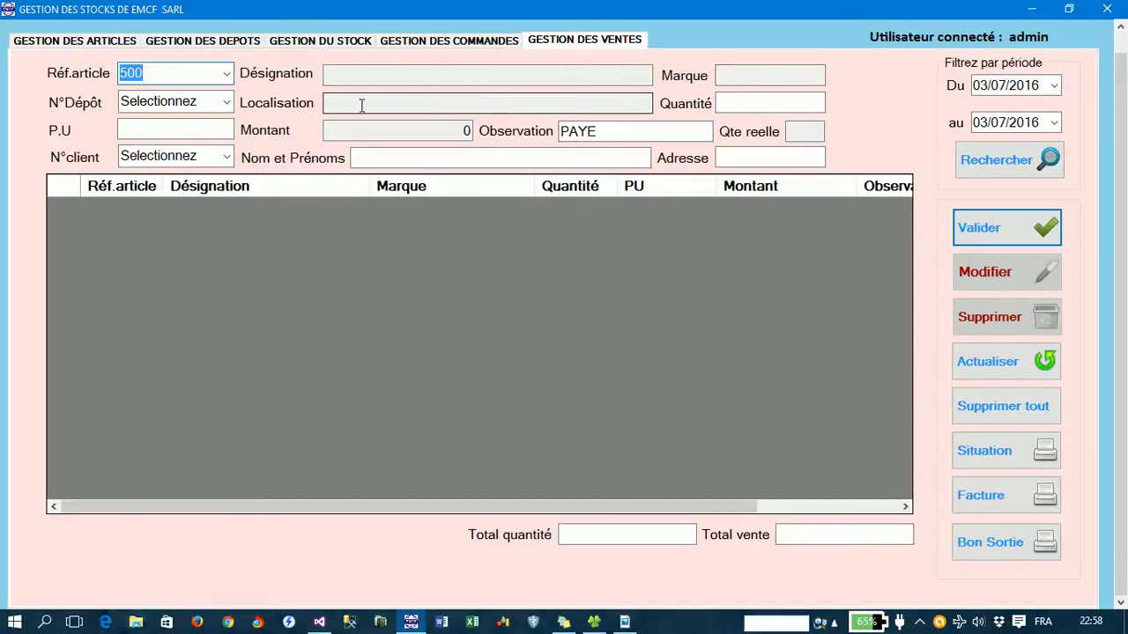
- Enter depot 001, quantity 123, unit price 35000 and client 0001, then submit the sale
click(226, 102)
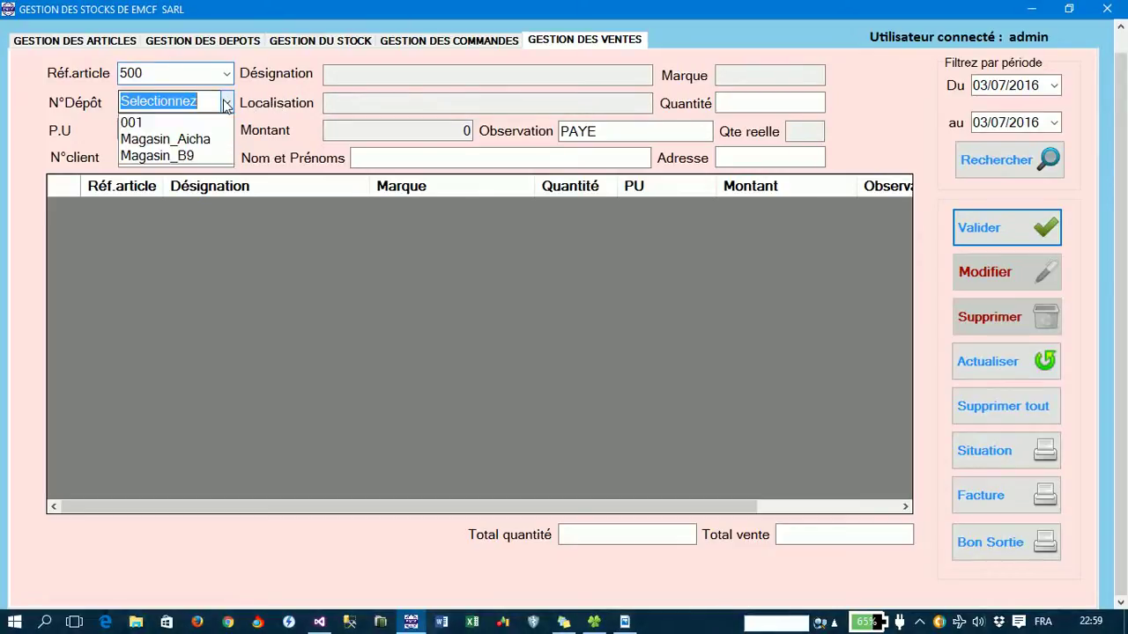
click(204, 122)
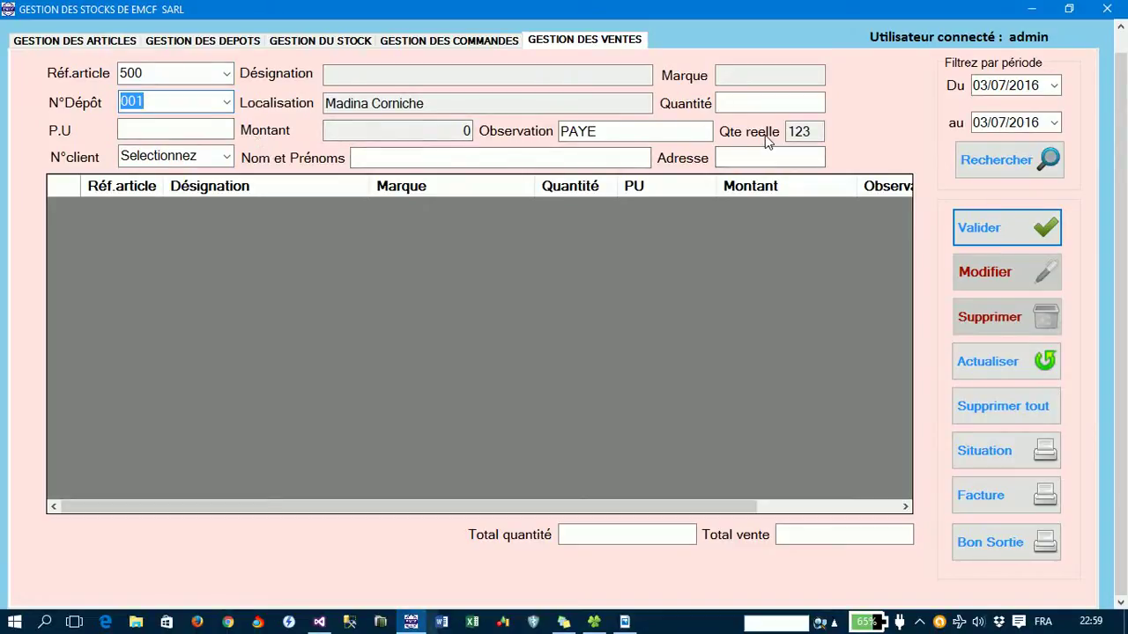
click(751, 105)
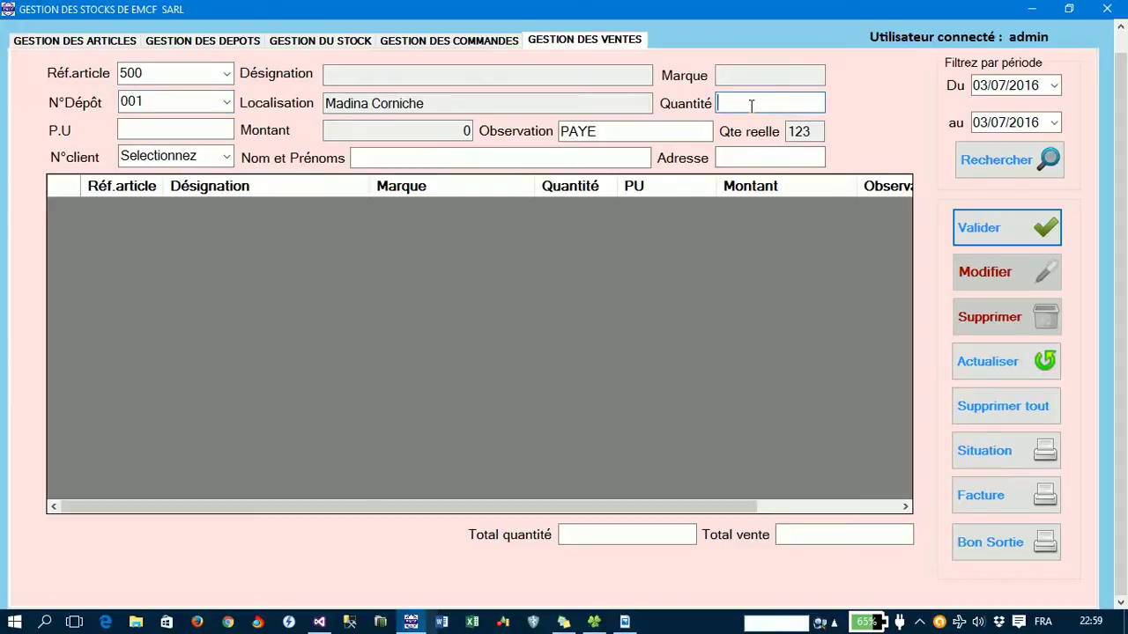
text(123)
key(Tab)
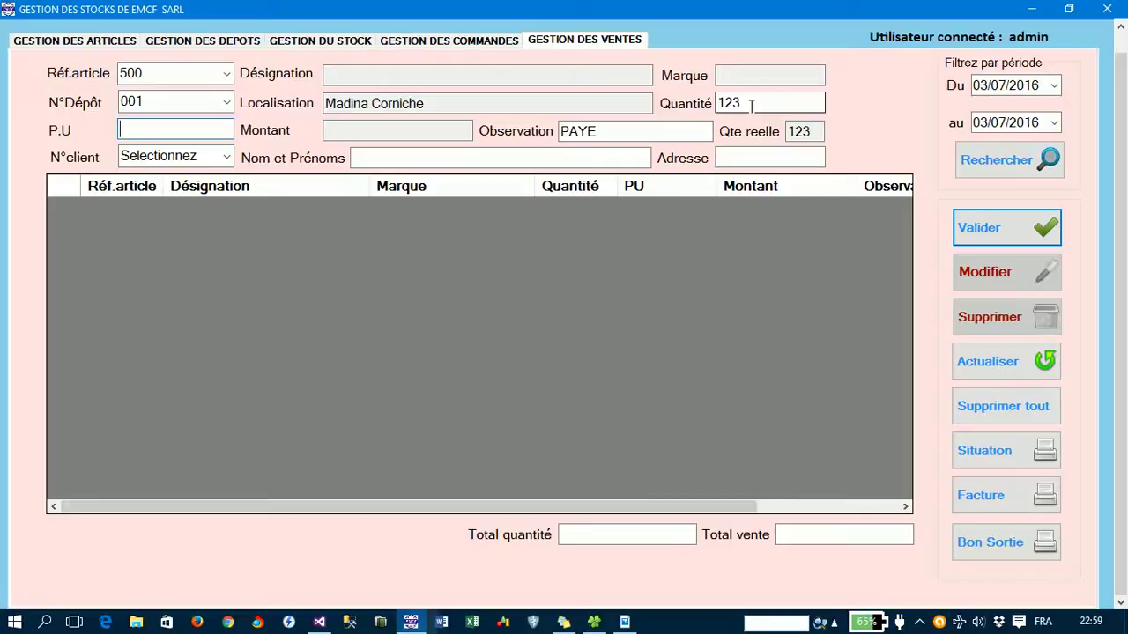
text(35000)
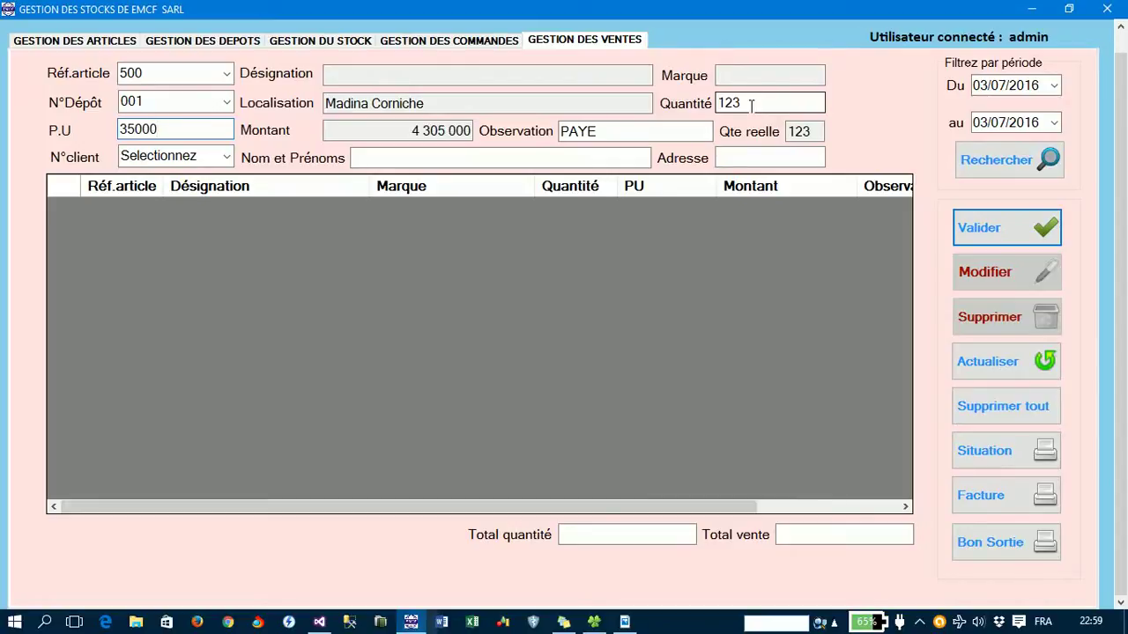
key(Tab)
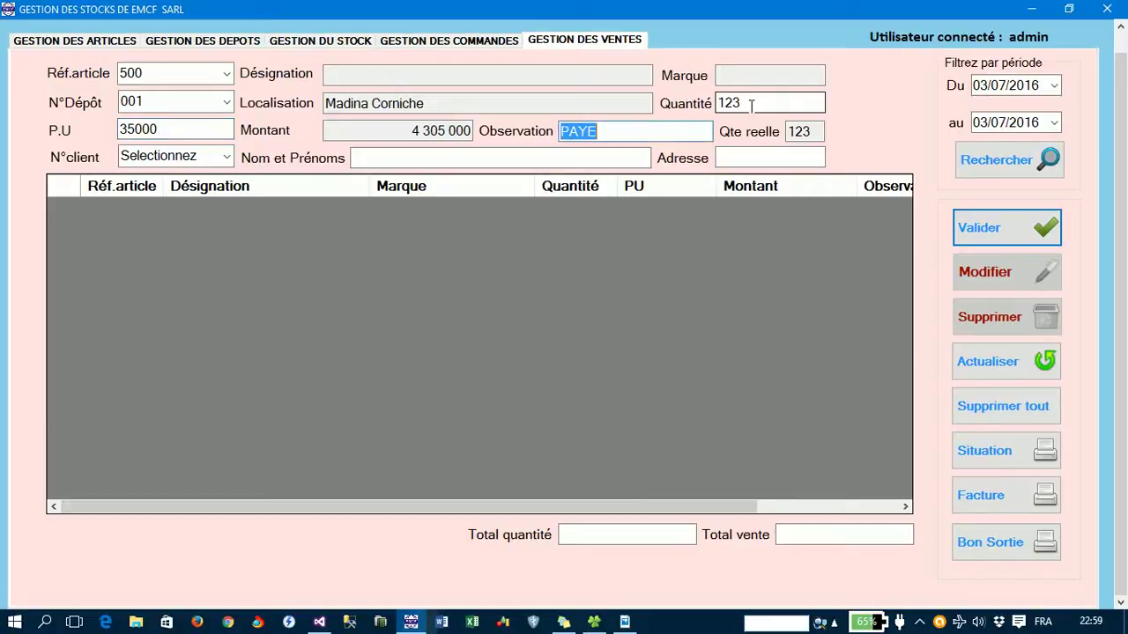
click(226, 157)
click(220, 178)
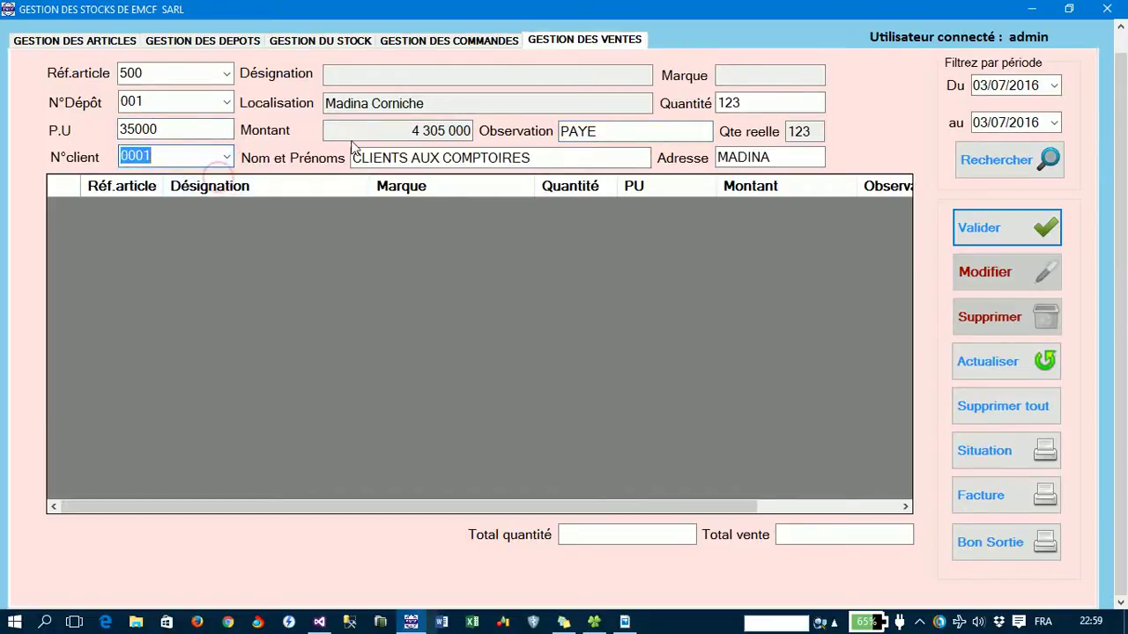
key(Return)
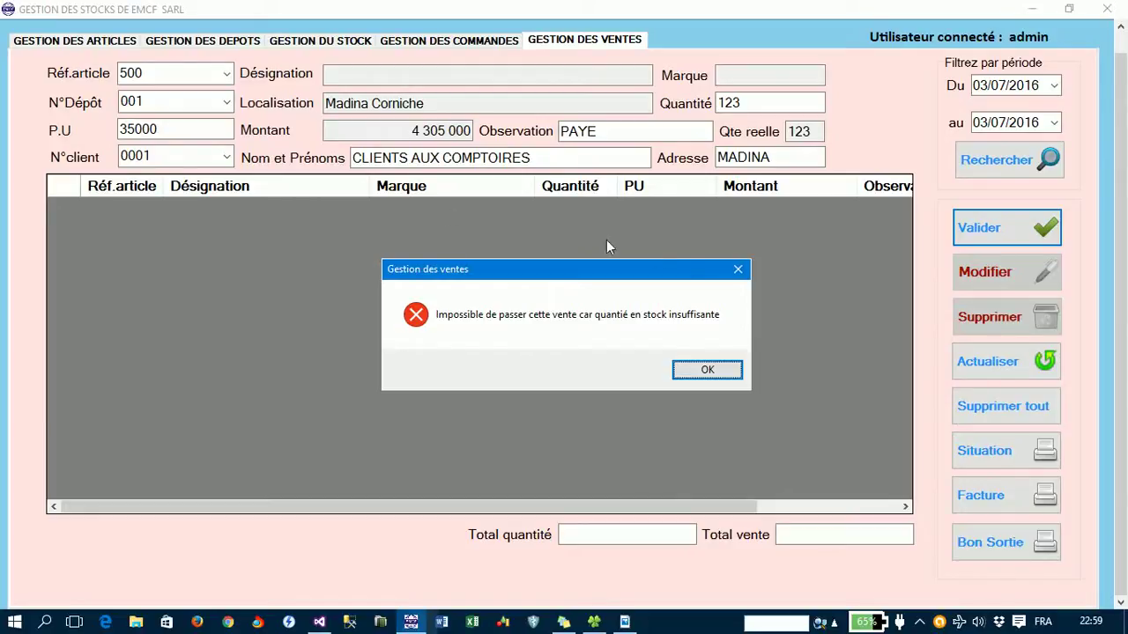
- Dismiss the insufficient-stock error, change the quantity to 12 and record the 420 000 sale
click(701, 372)
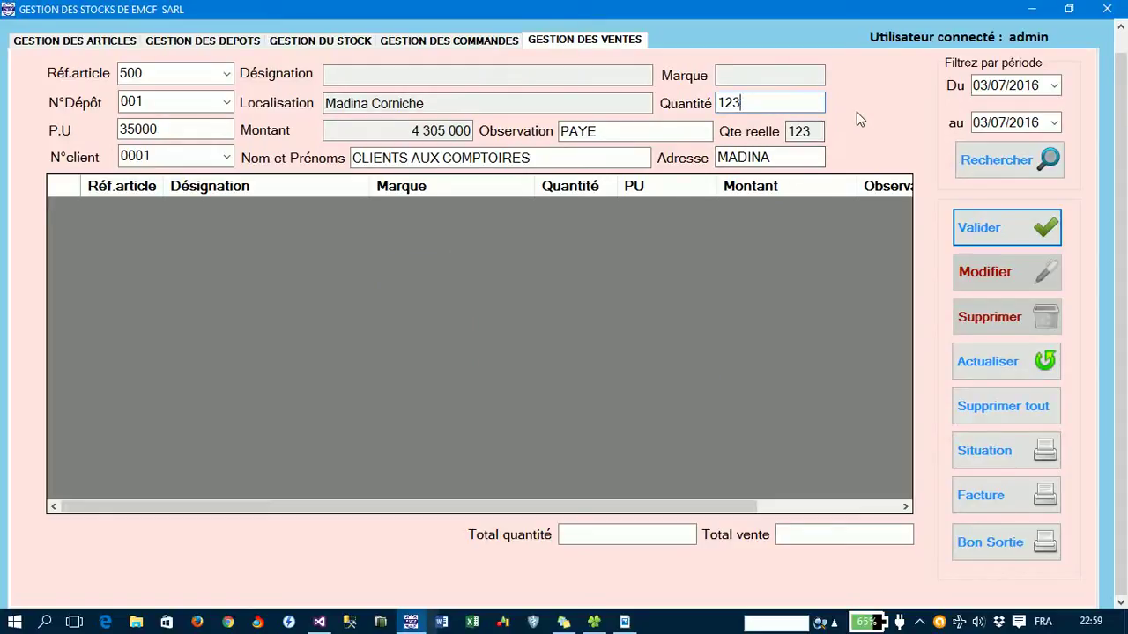
key(BackSpace)
key(Return)
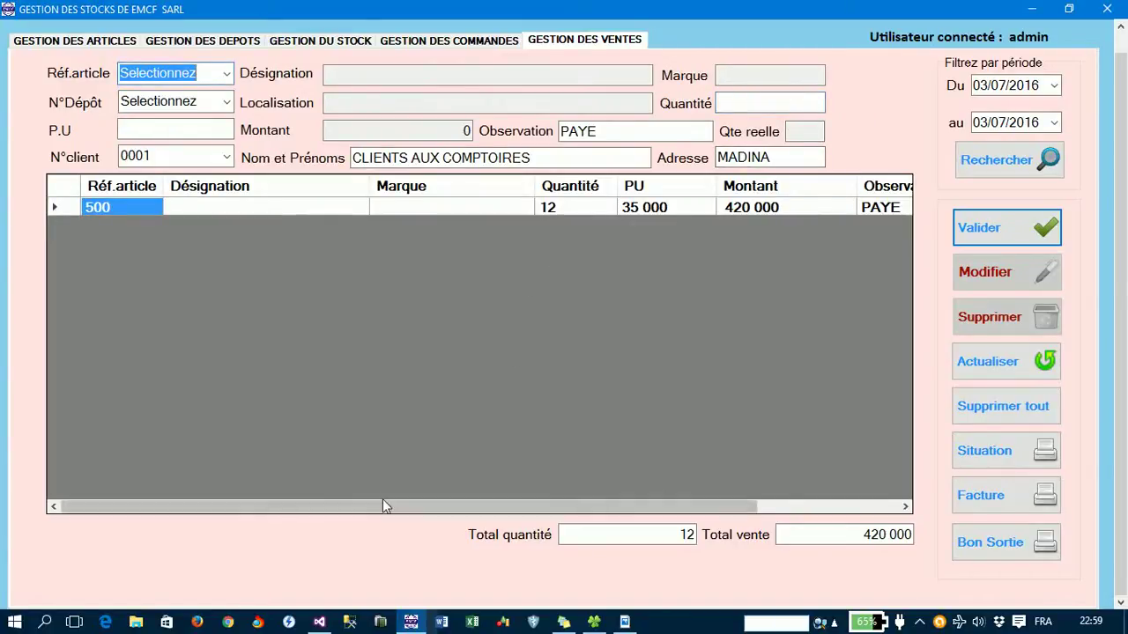
- Scroll the sales grid right to reveal the Observation and Date vente columns
mouse_move(384, 508)
mouse_down()
mouse_move(576, 509)
mouse_move(376, 491)
mouse_up()
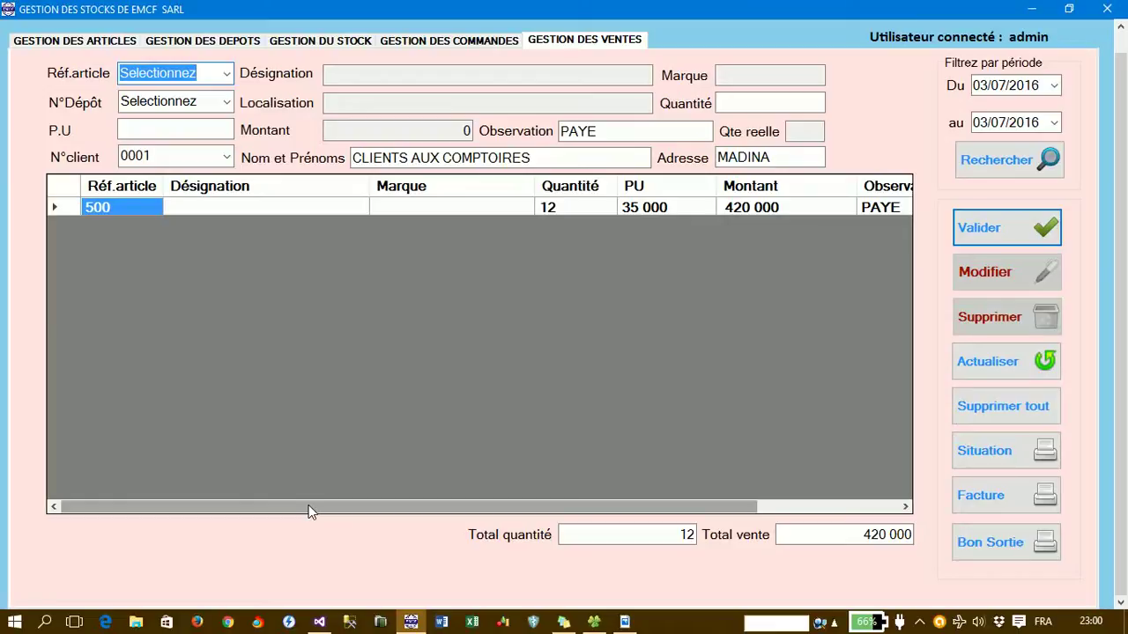
drag(308, 511, 569, 511)
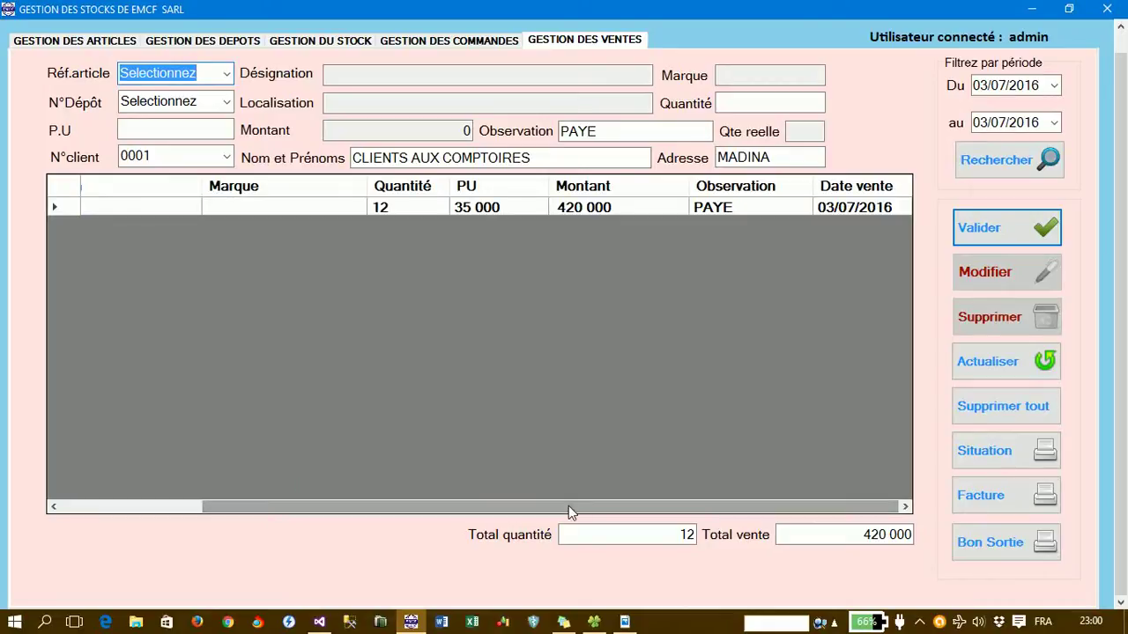
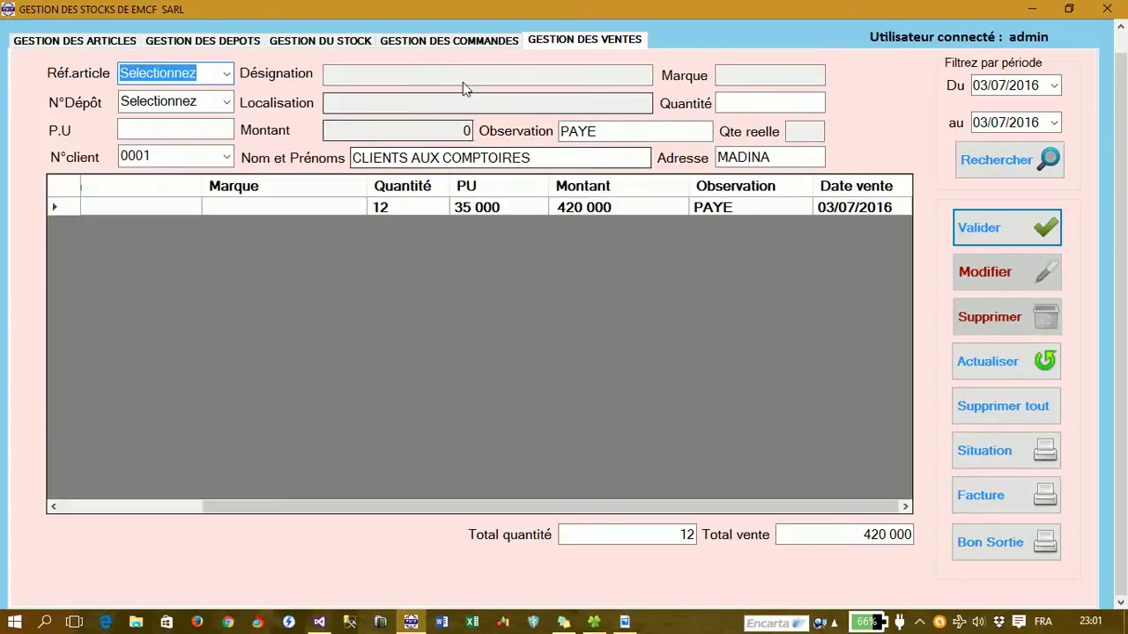
- Open the stock management page, showing total sortie 91 and total réel 47 622
click(353, 44)
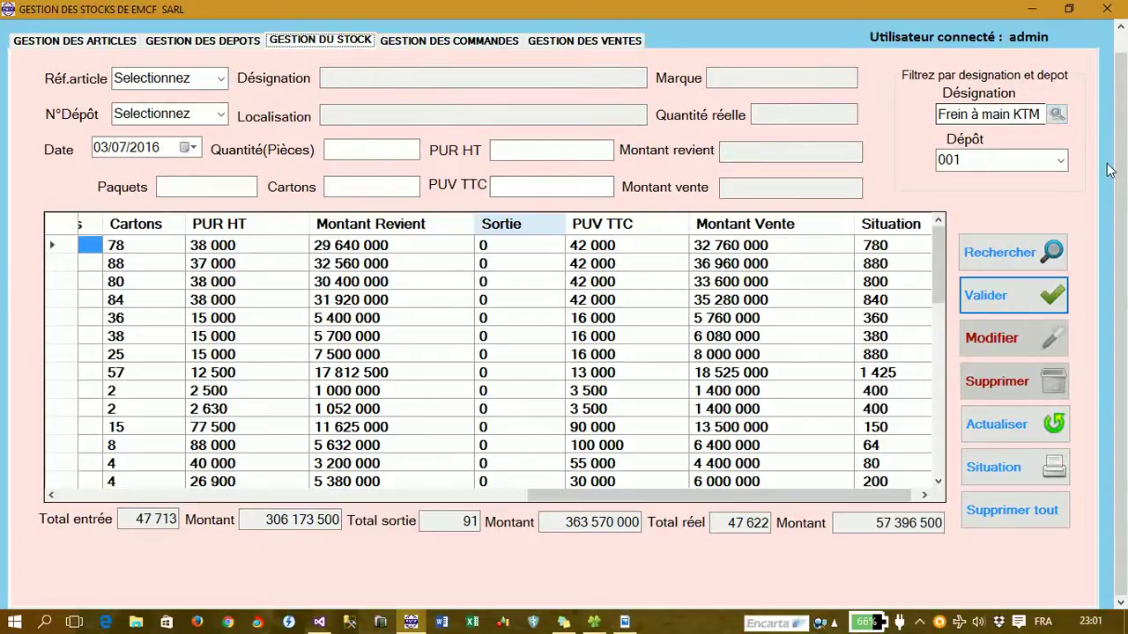
- Filter stock to Frein à main KTM in depot 001 (total réel 111) and scroll the grid across
click(1048, 254)
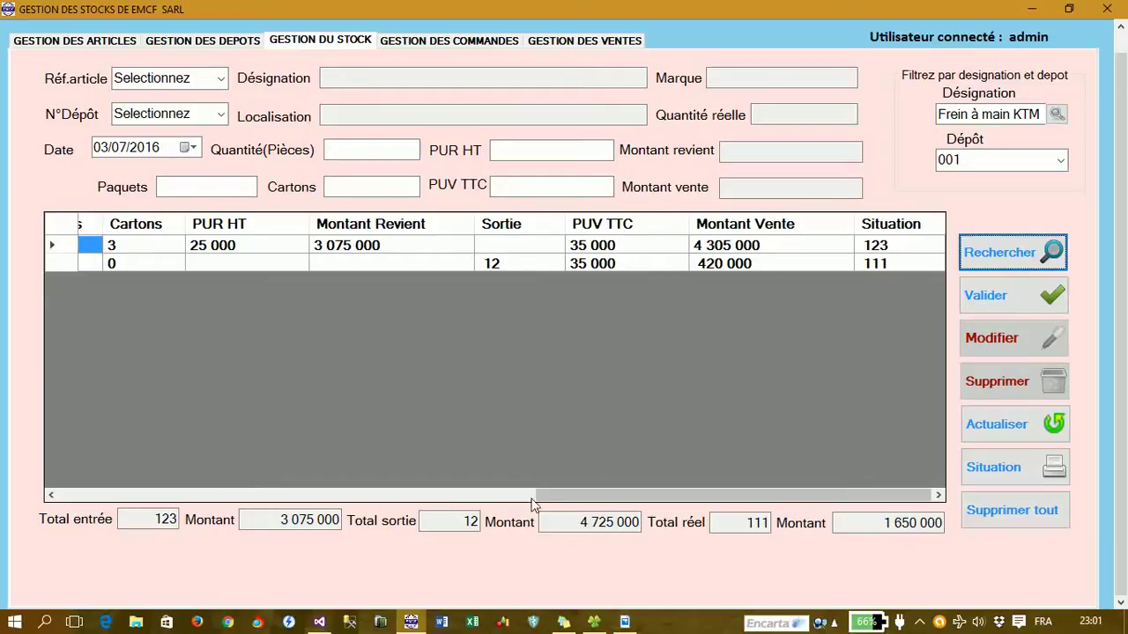
drag(535, 496, 566, 483)
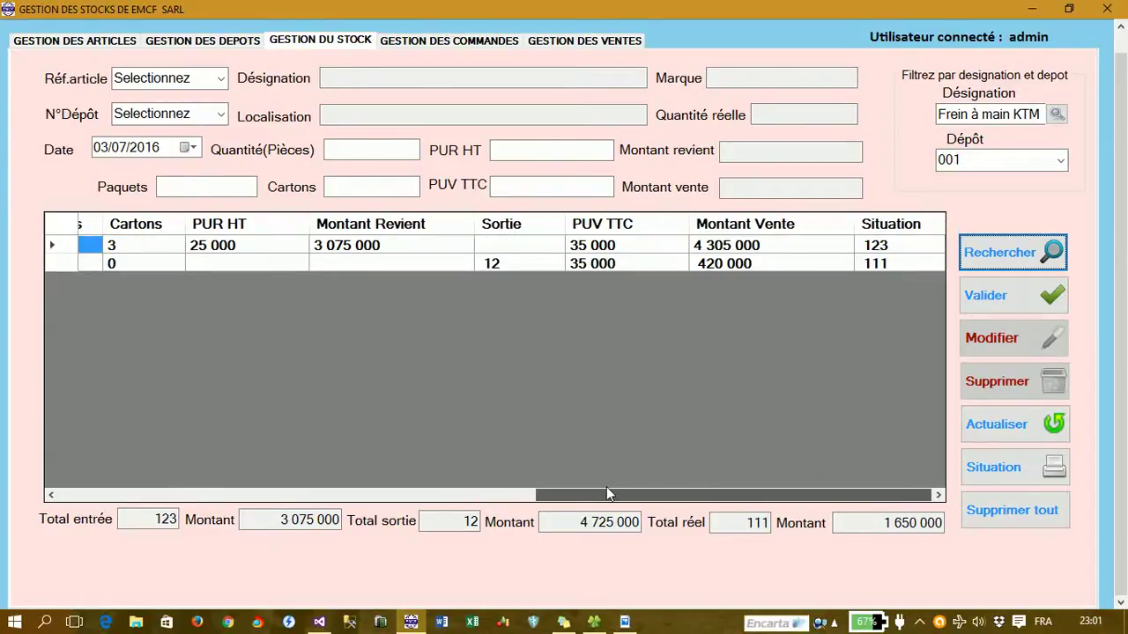
drag(606, 493, 606, 494)
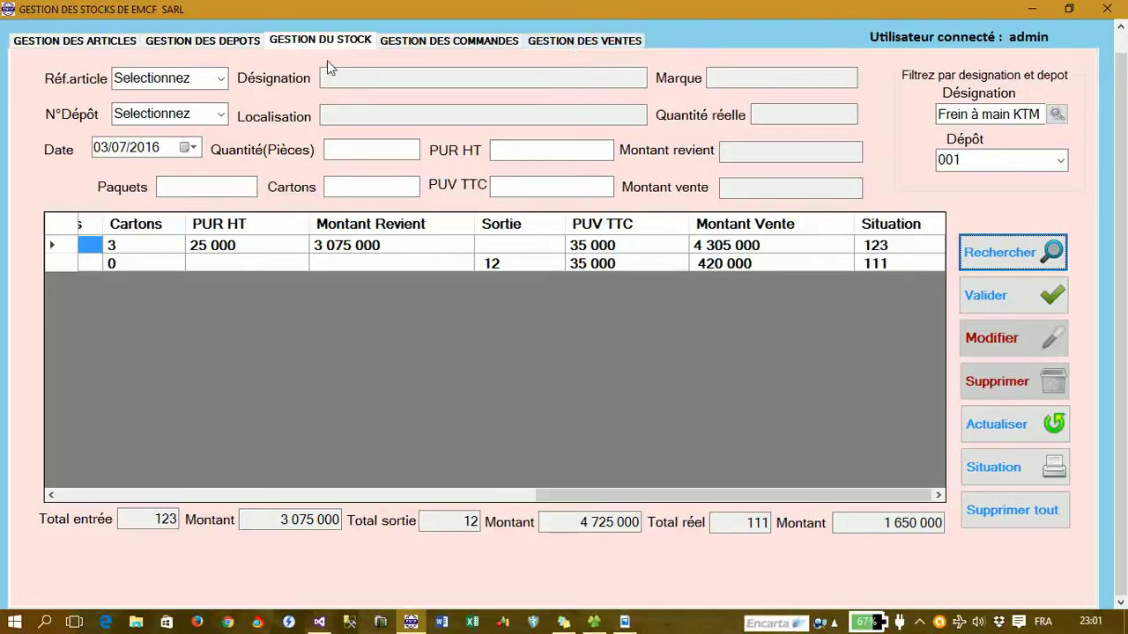
- Select article 500 and depot 001 for the stock entry, dismissing the stock shortage warning
click(221, 79)
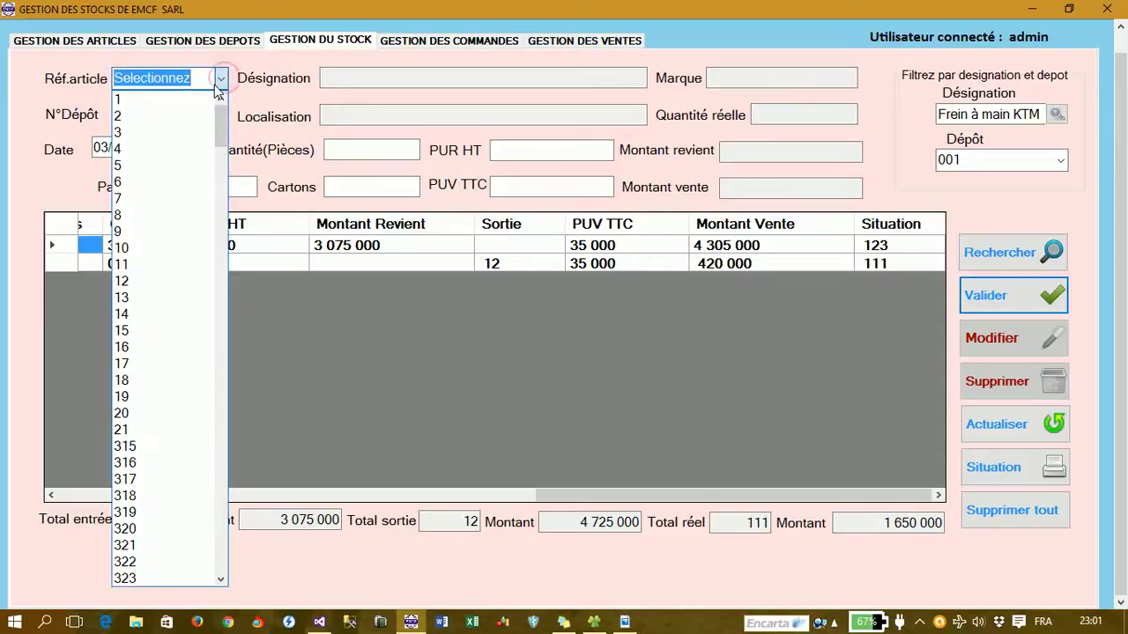
text(500)
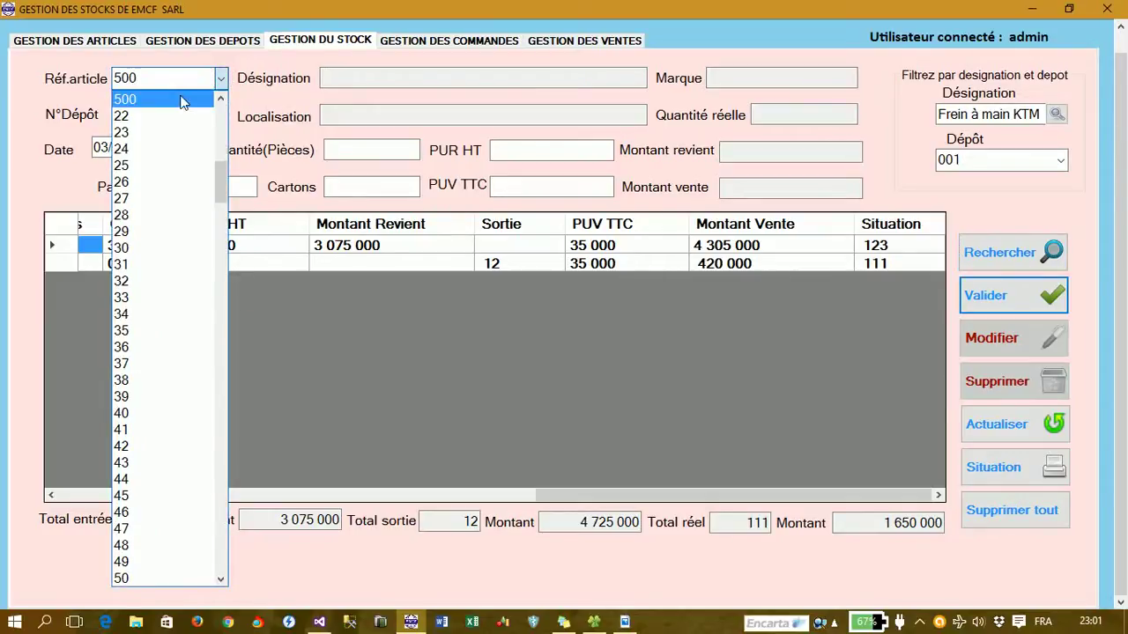
click(190, 99)
click(222, 116)
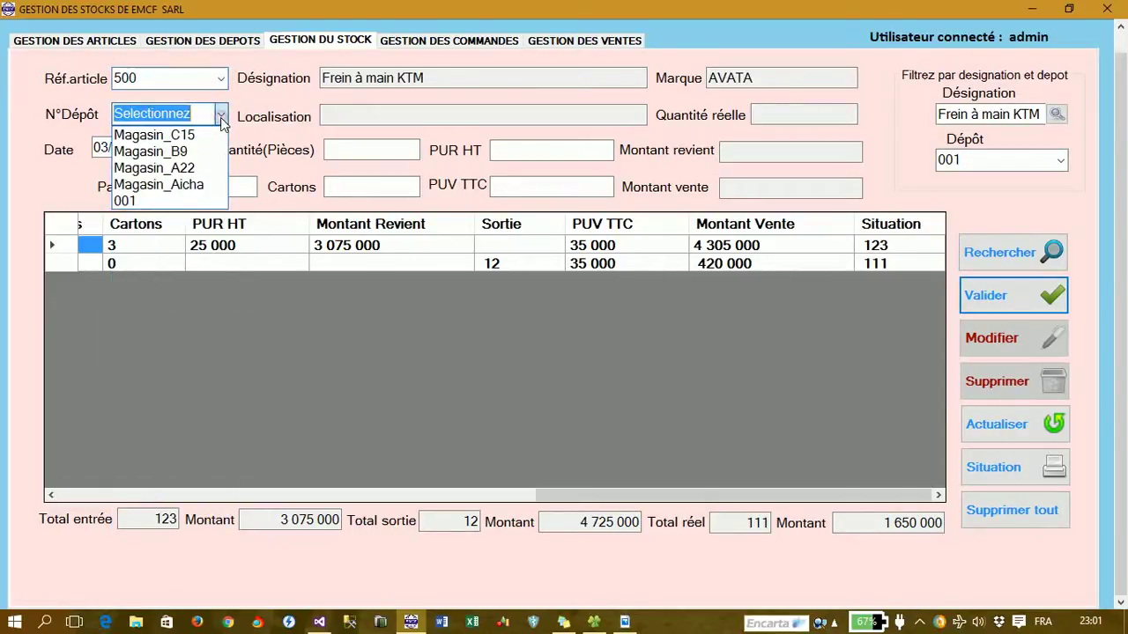
click(193, 201)
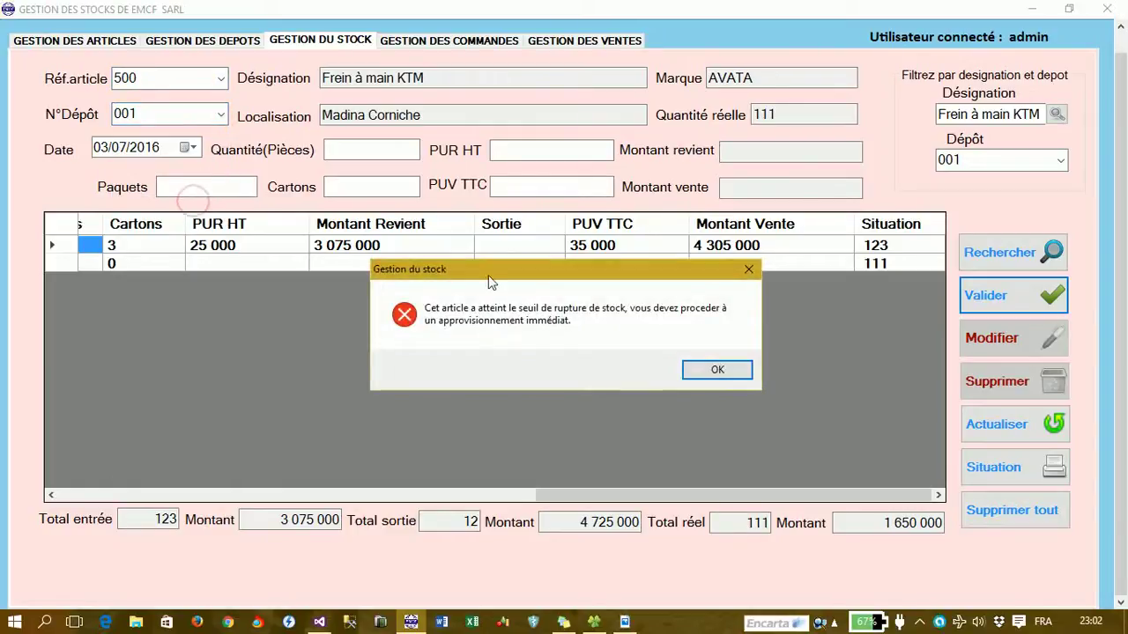
click(717, 369)
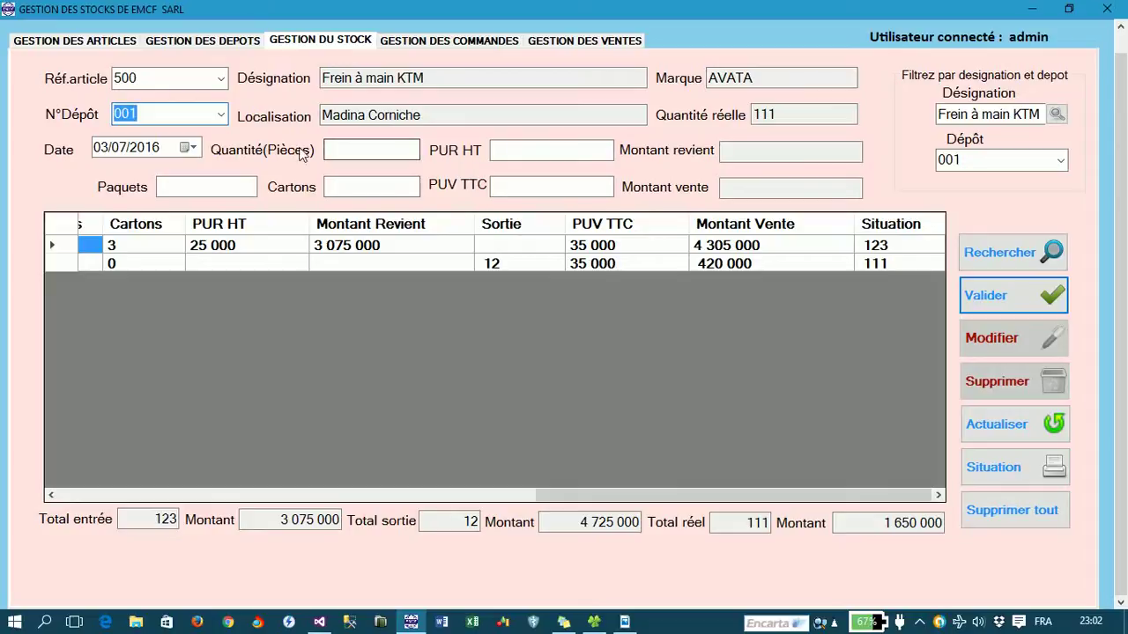
- Enter entry date 12/02/2015 and quantity 111
click(104, 149)
text(12)
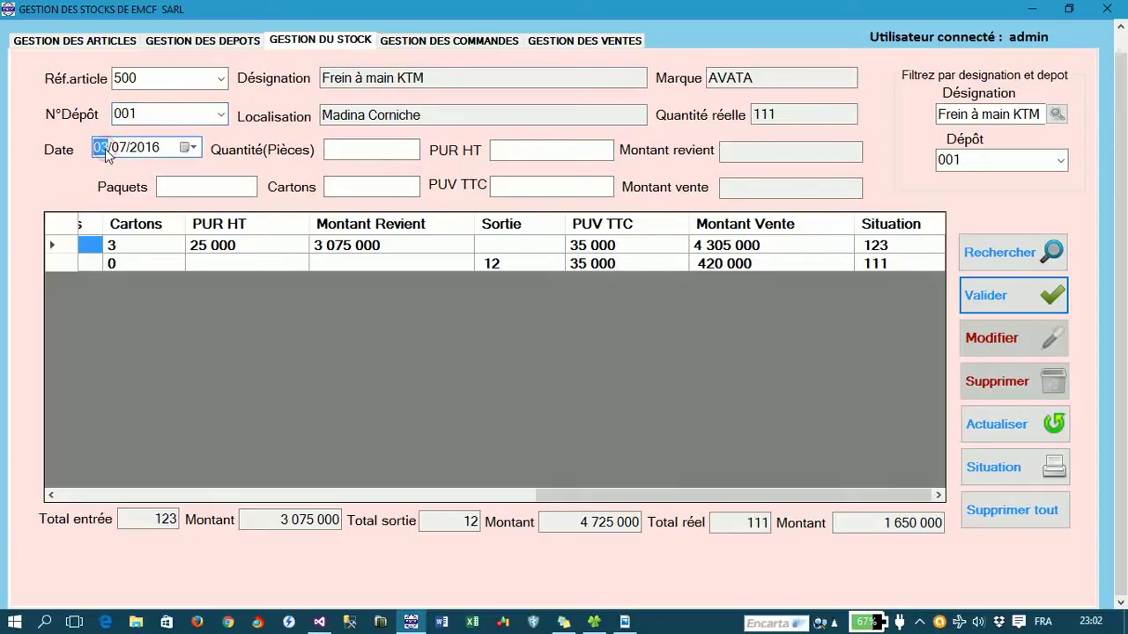
key(Right)
text(02)
key(Right)
text(2015)
key(Tab)
text(111)
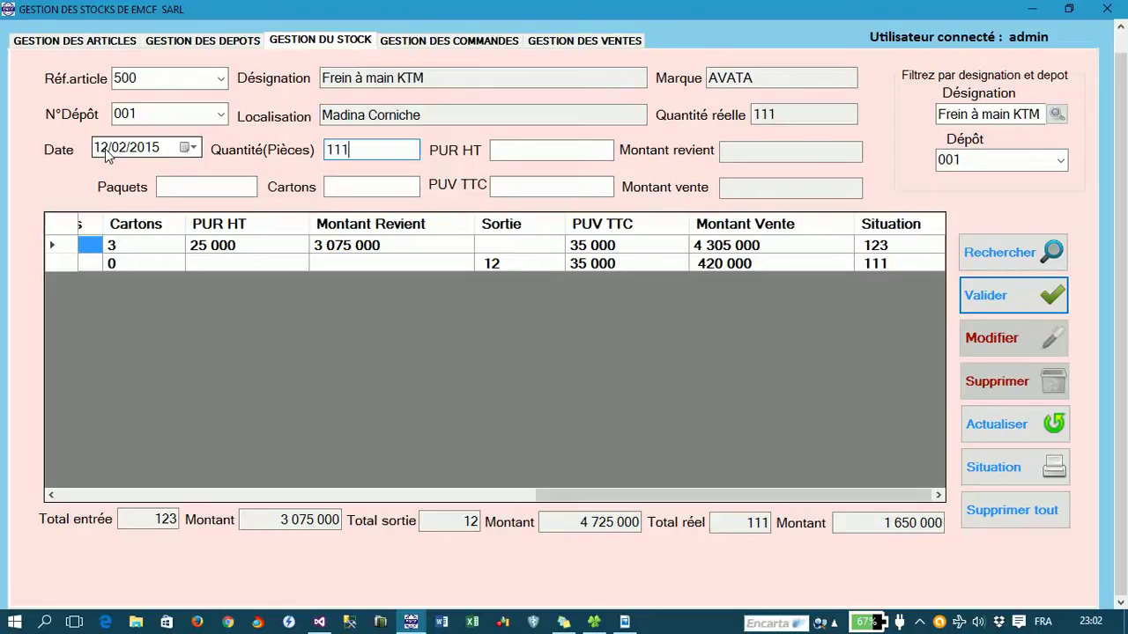
- Enter cost 25000, 12 paquets, 7 cartons and sale price 35000, then save the entry
key(Tab)
key(Tab)
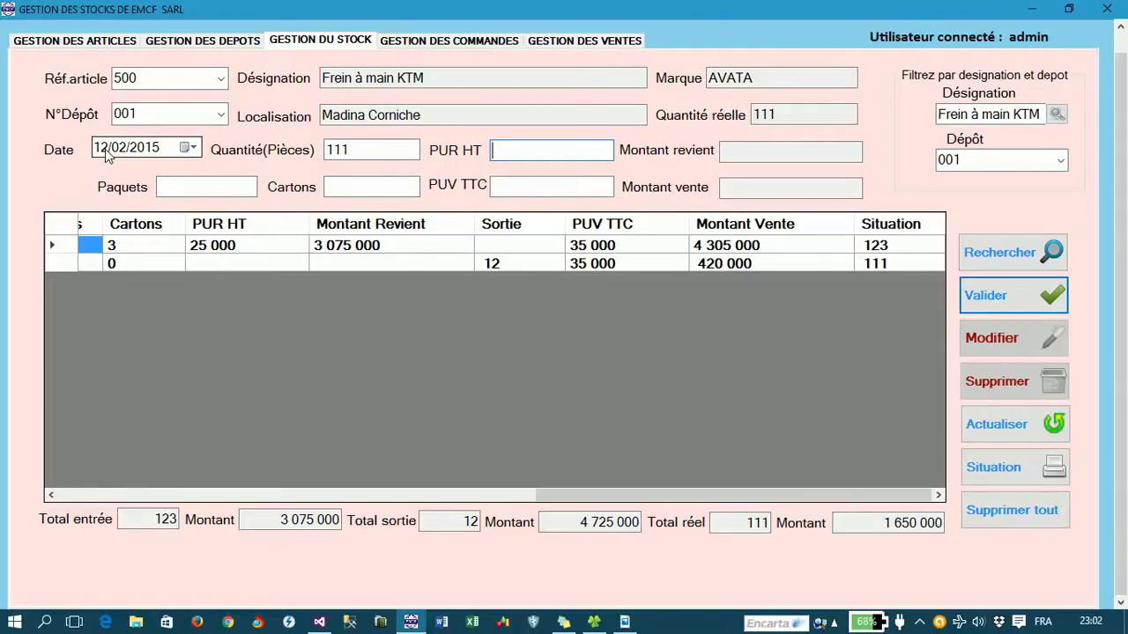
text(25000)
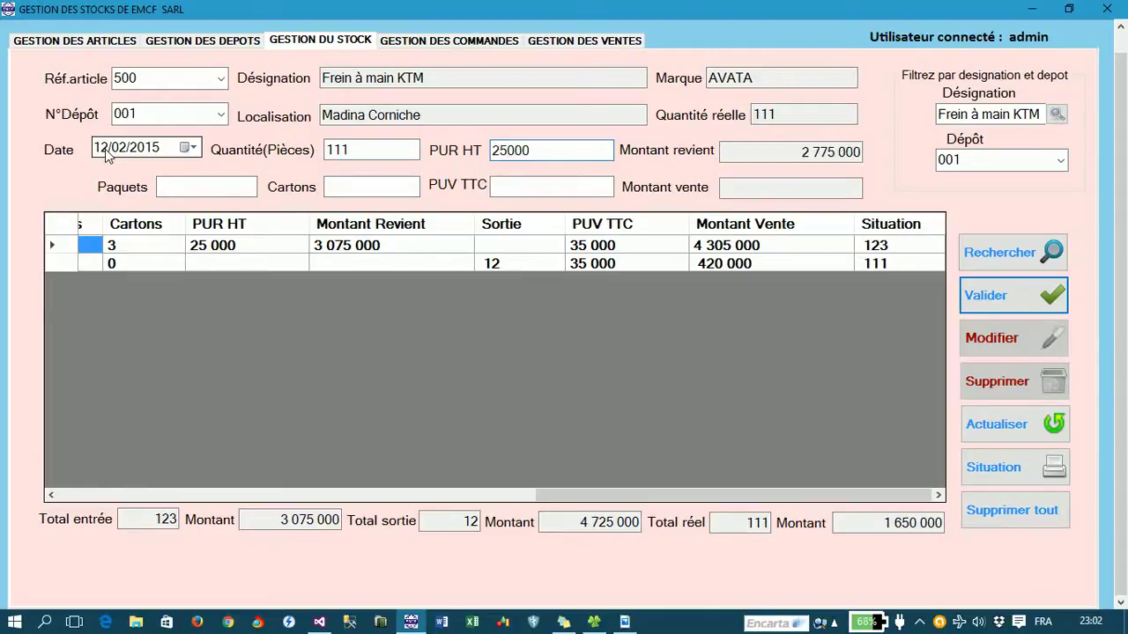
key(Tab)
text(5)
key(Tab)
key(shift+Tab)
key(BackSpace)
text(12)
text(7)
key(Tab)
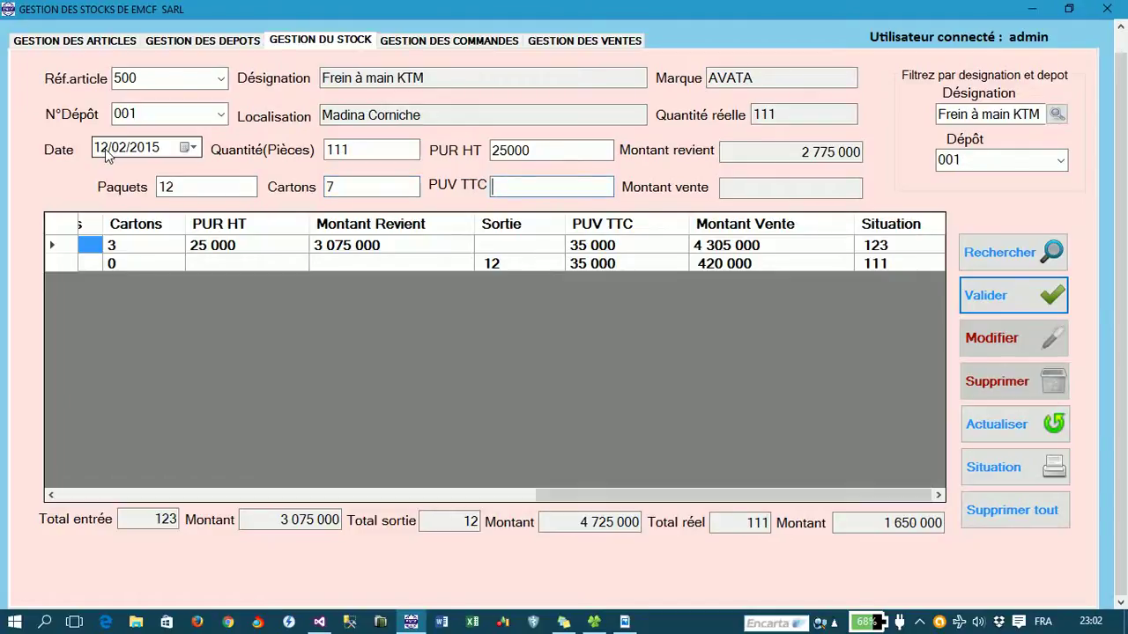
text(35000)
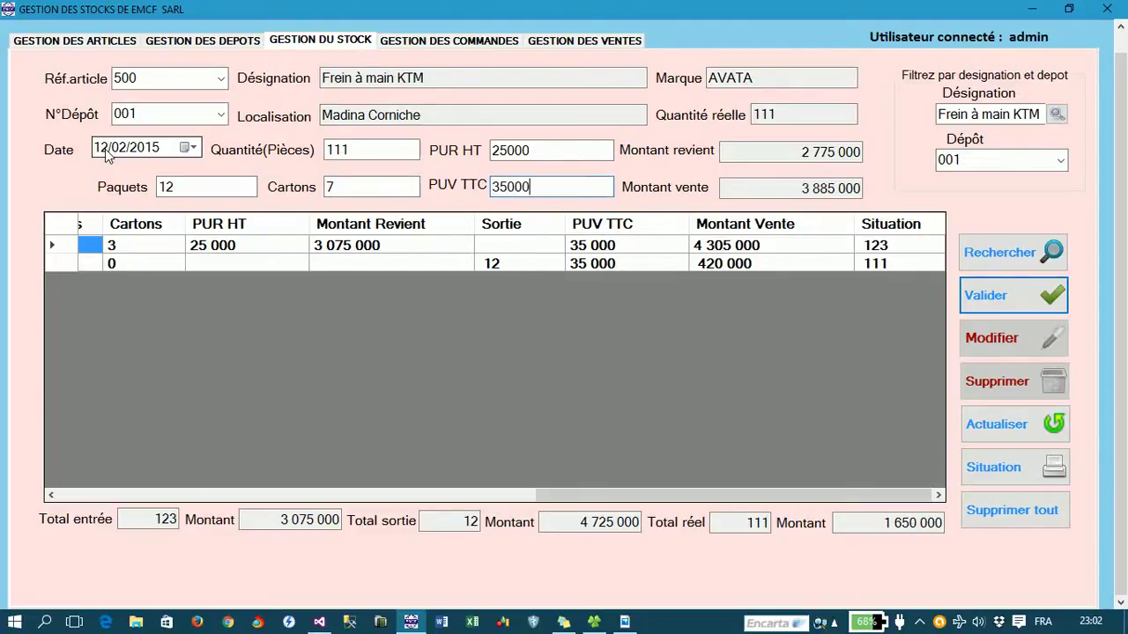
key(Return)
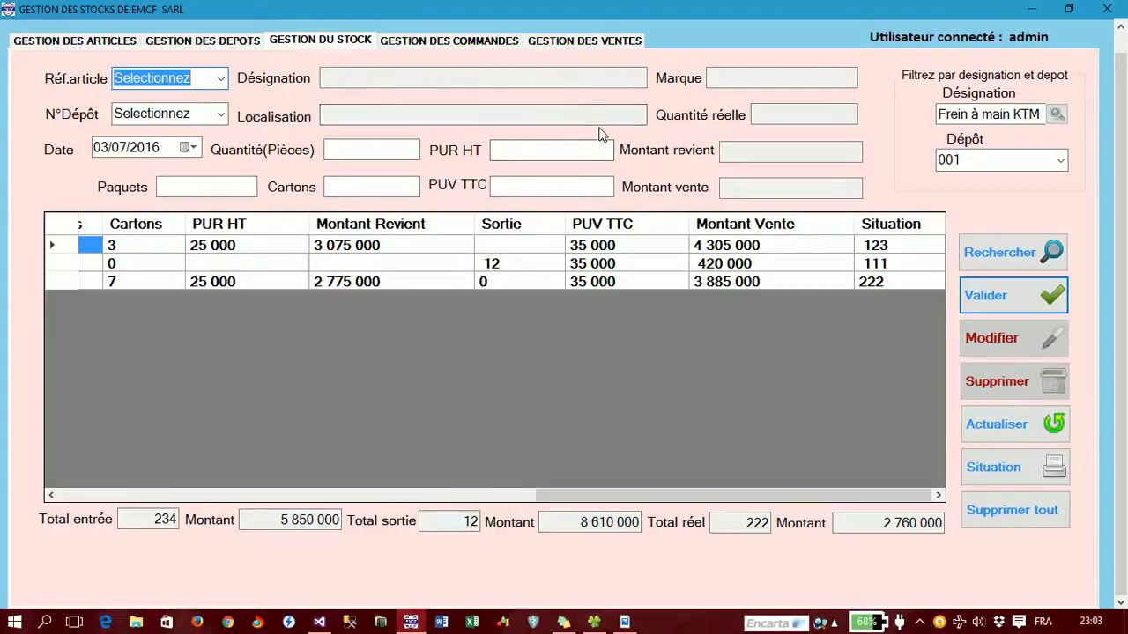
- From the sales page, export the sale's customer invoice as Facture_client1.pdf and close the viewer
click(555, 38)
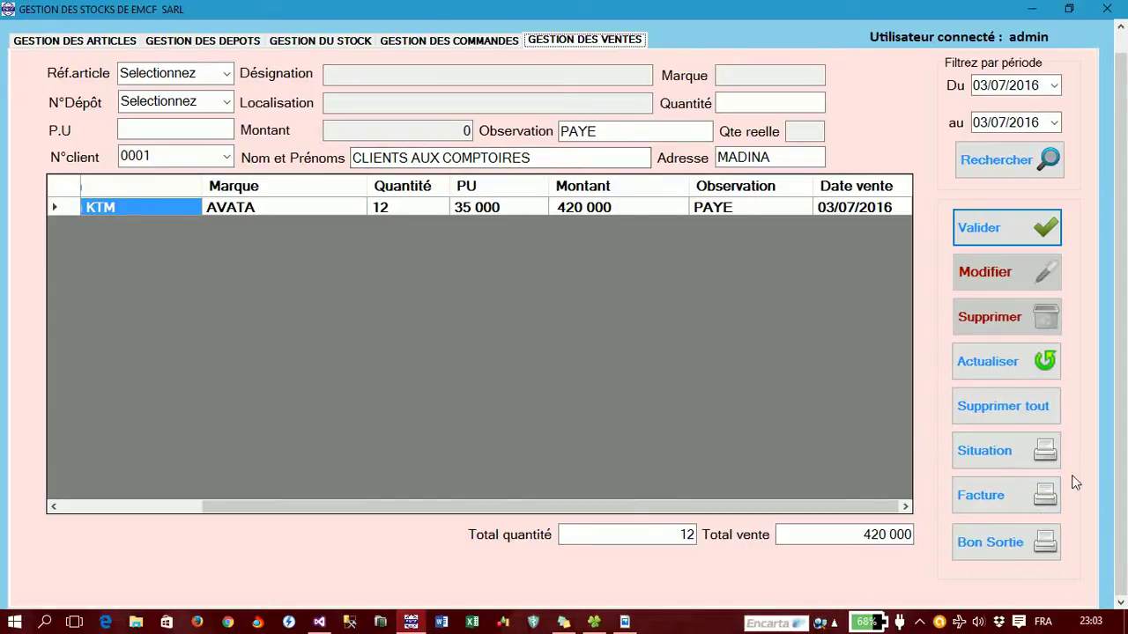
click(1005, 495)
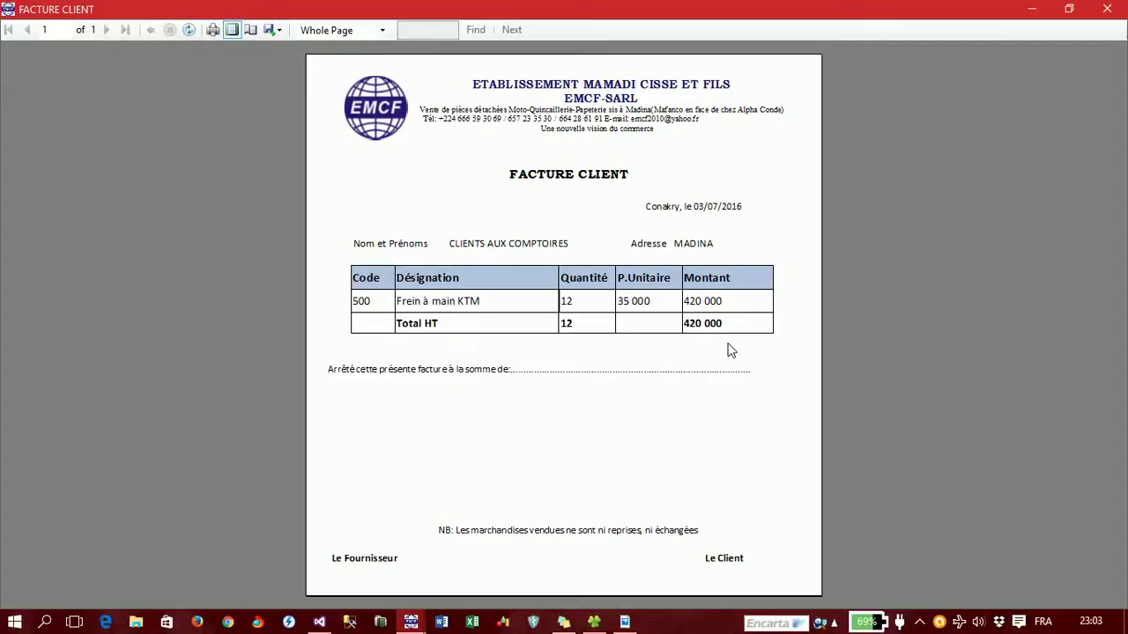
click(280, 31)
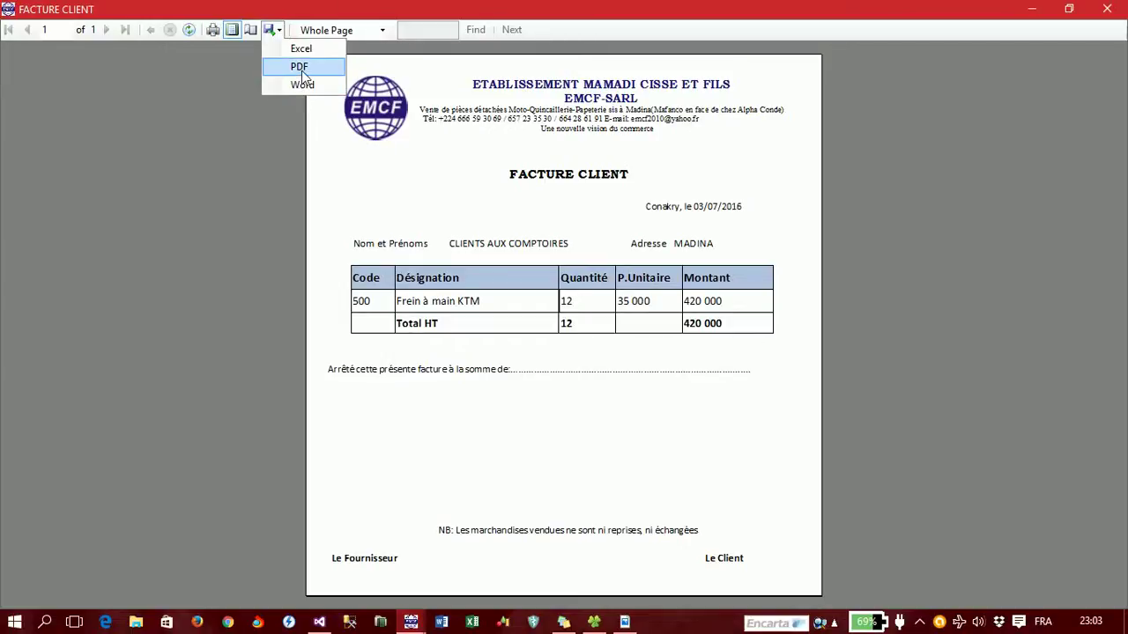
click(302, 68)
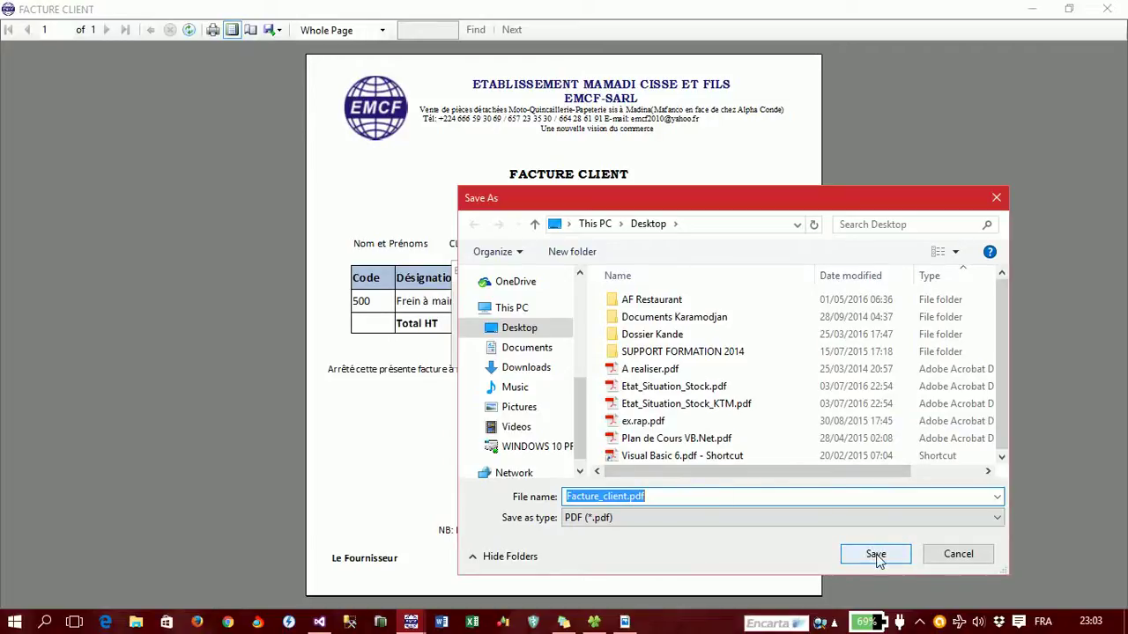
click(623, 497)
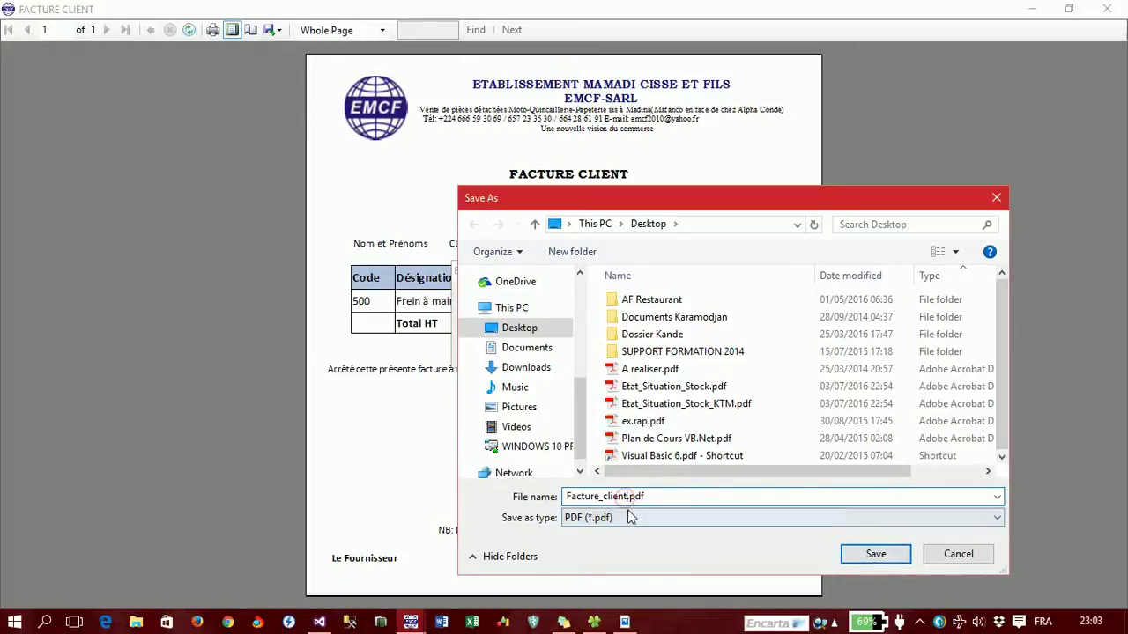
text(1)
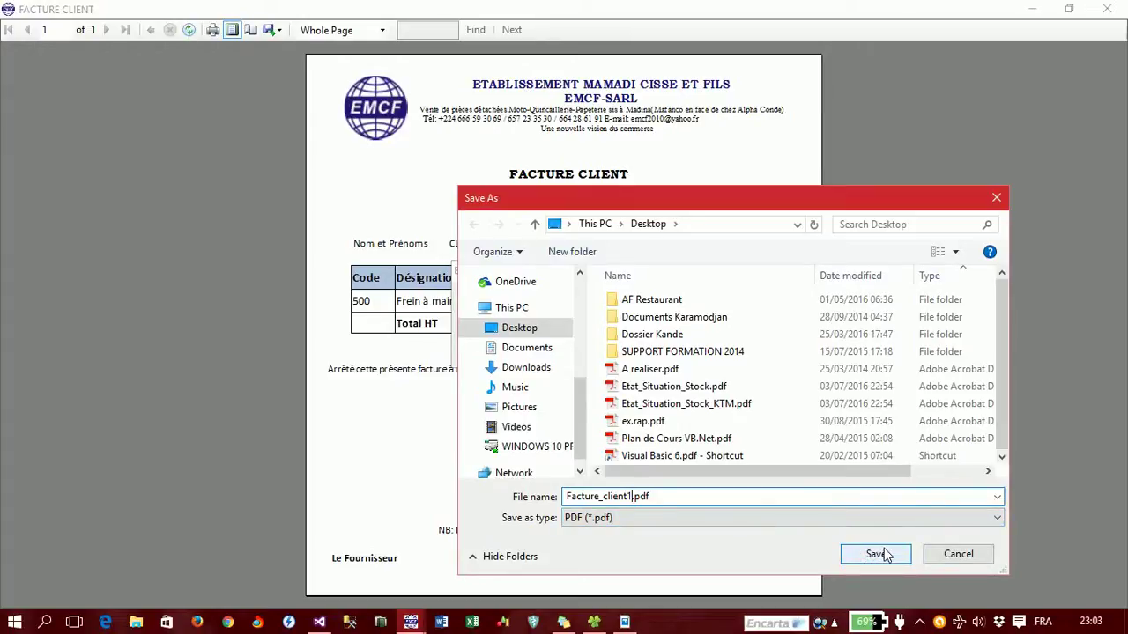
click(884, 553)
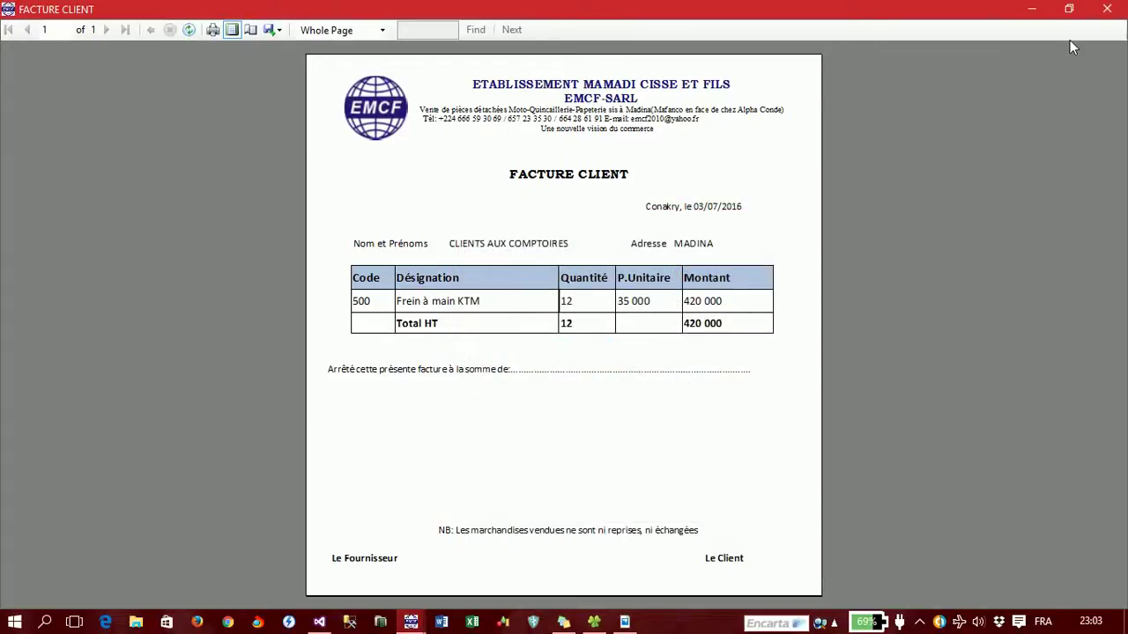
click(1107, 9)
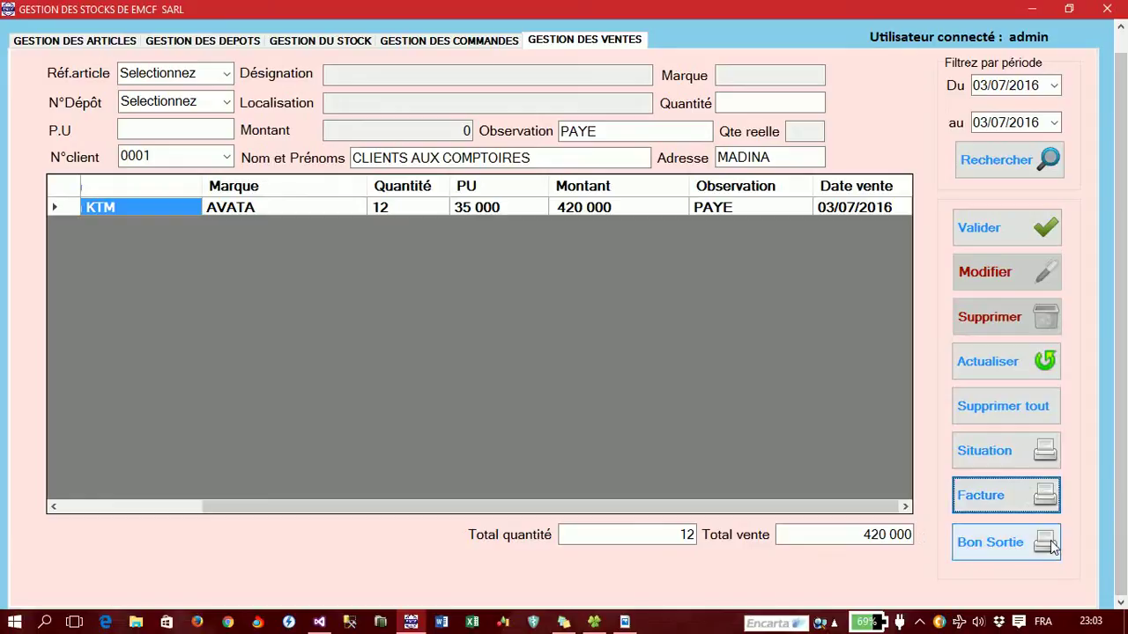
- Export the exit slip for the 12 KTM handbrakes as Bon_Sortie1.pdf and close the viewer
click(998, 541)
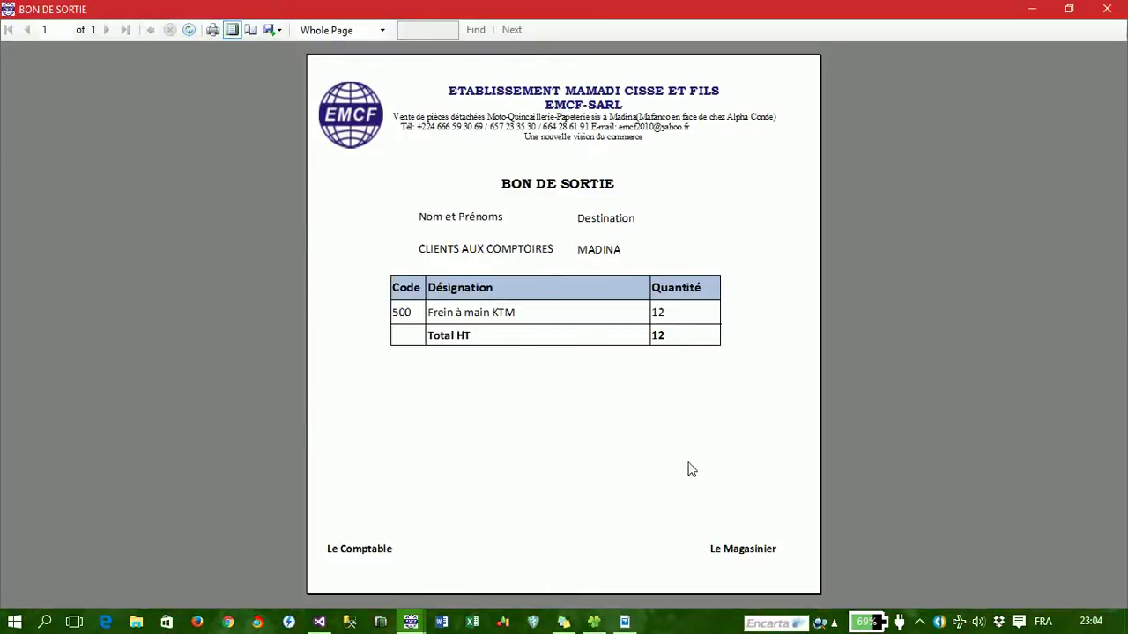
click(278, 30)
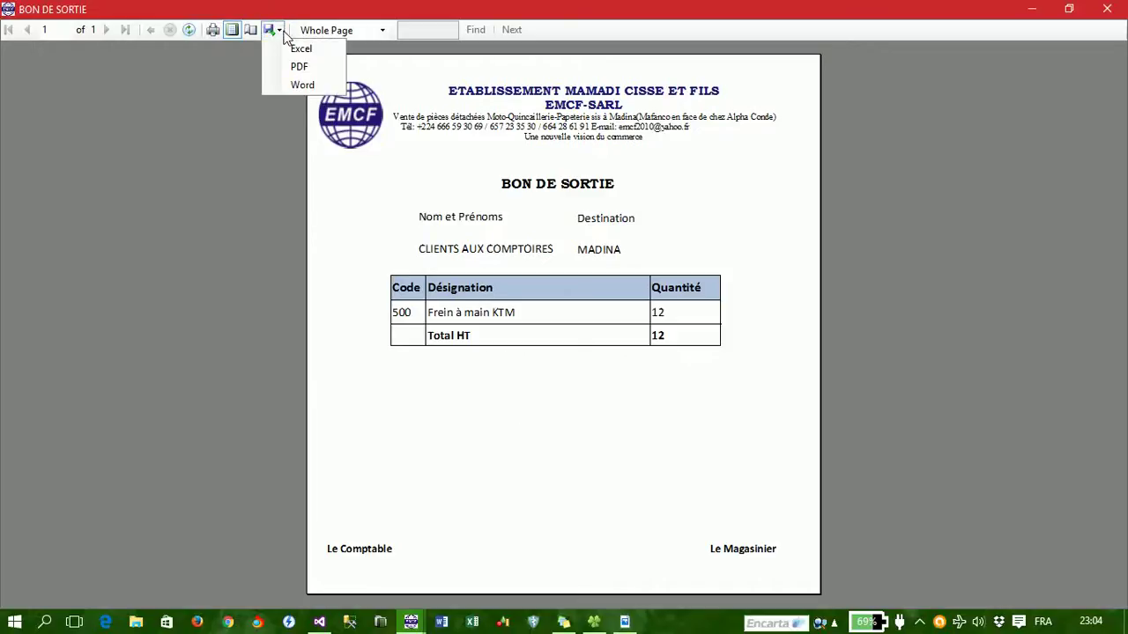
click(289, 66)
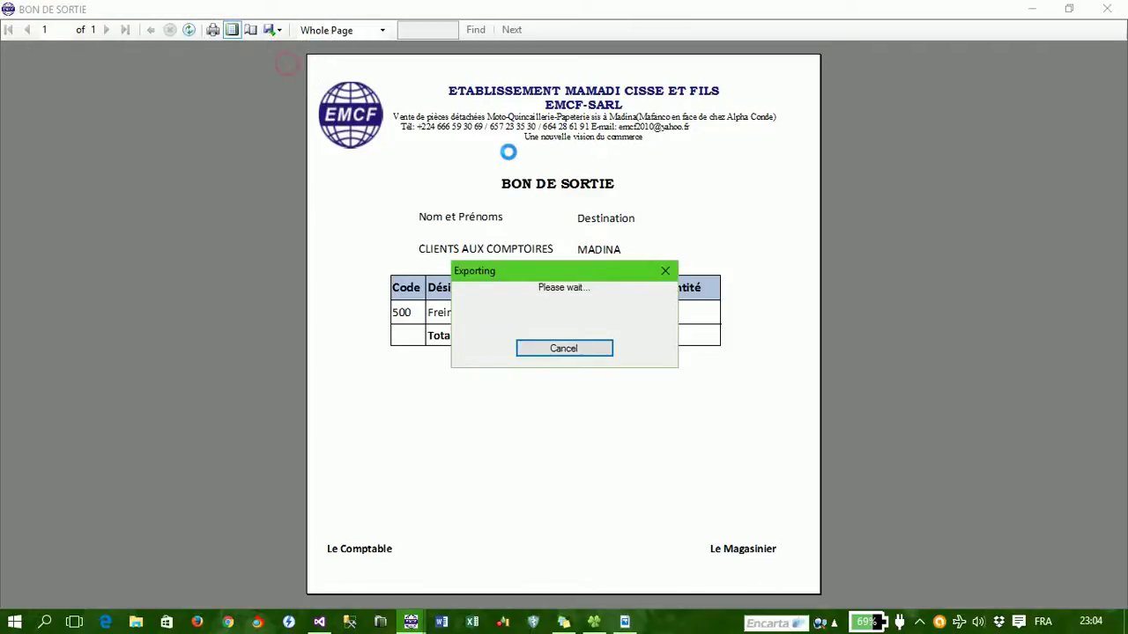
click(614, 501)
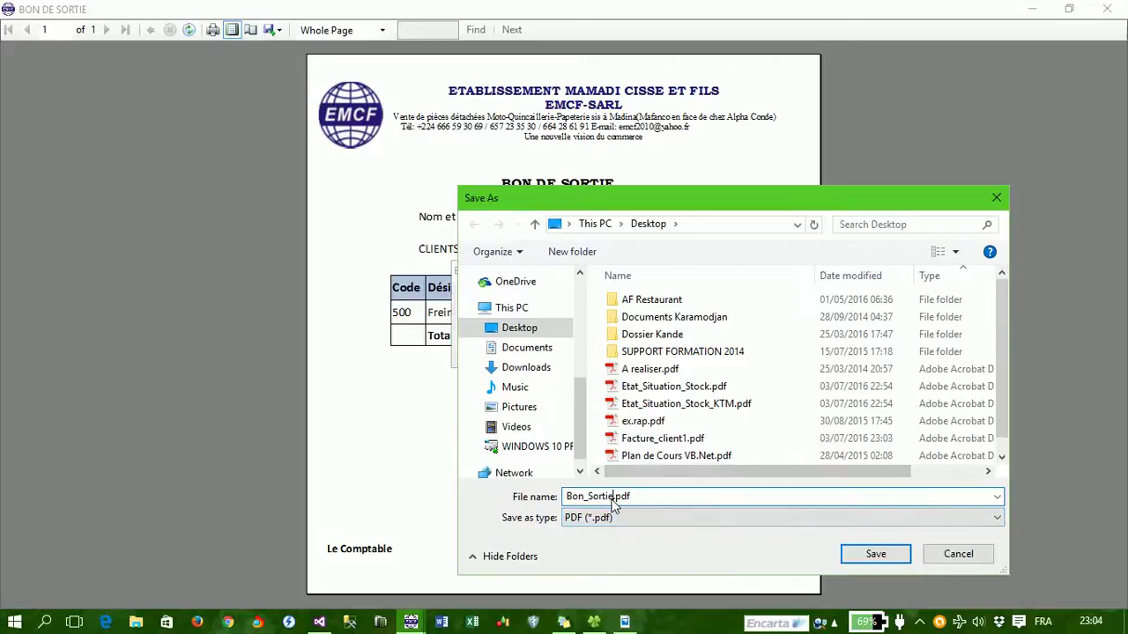
text(1)
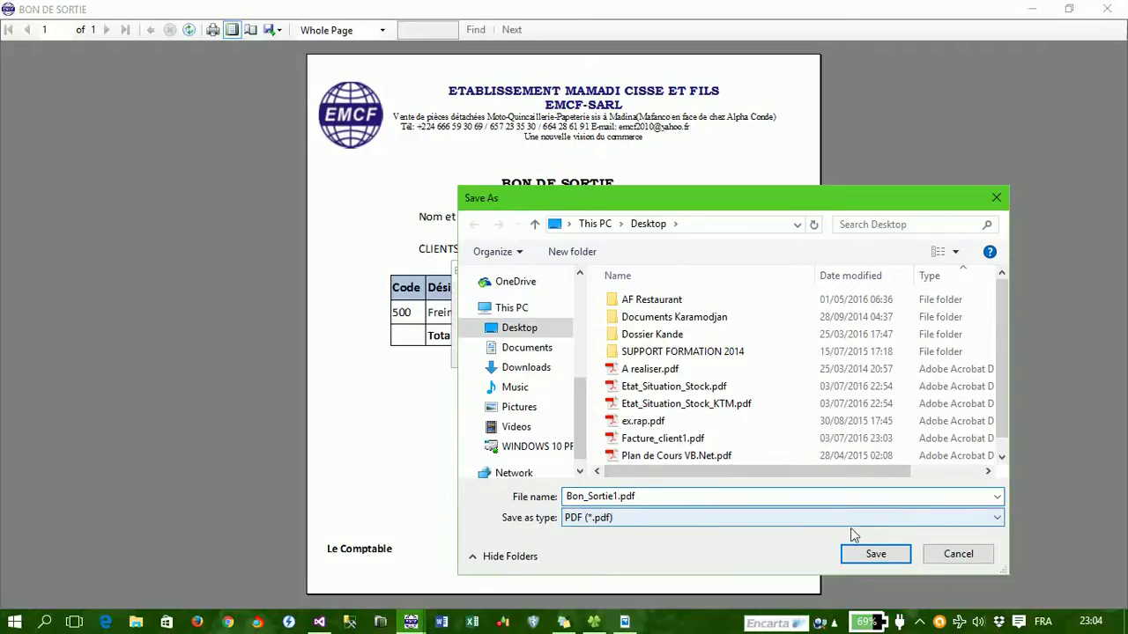
click(882, 555)
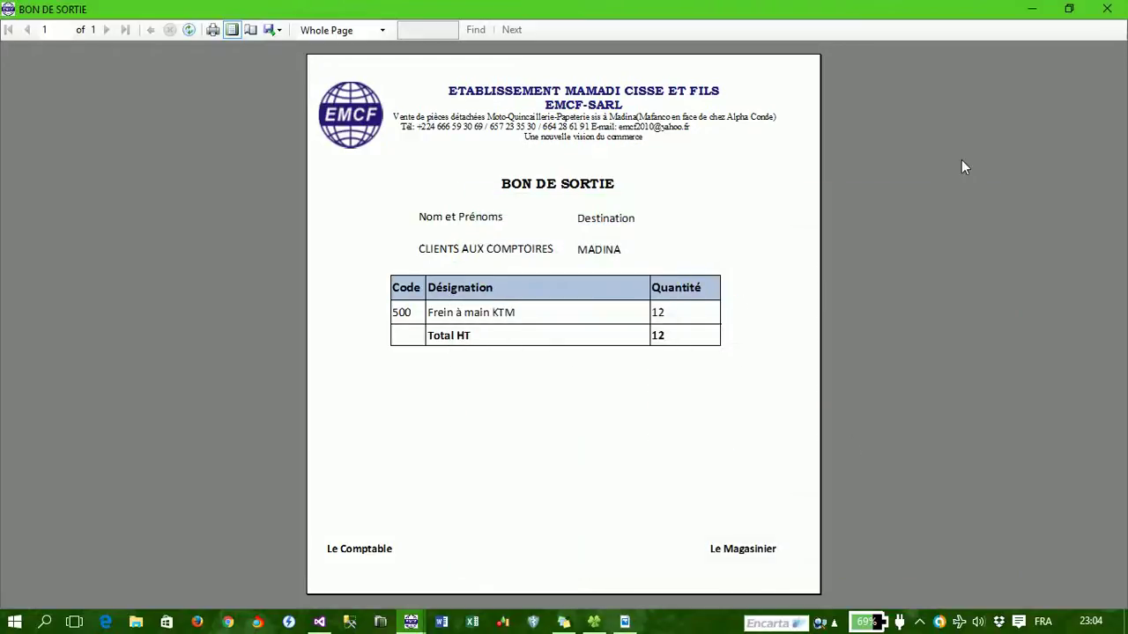
click(1106, 9)
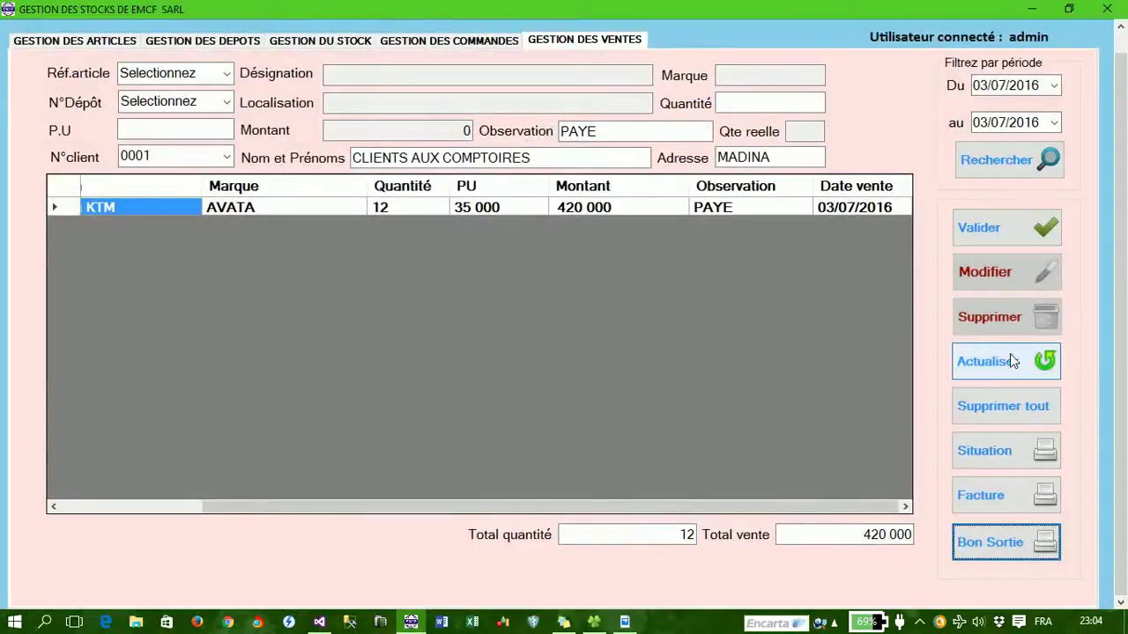
click(1036, 459)
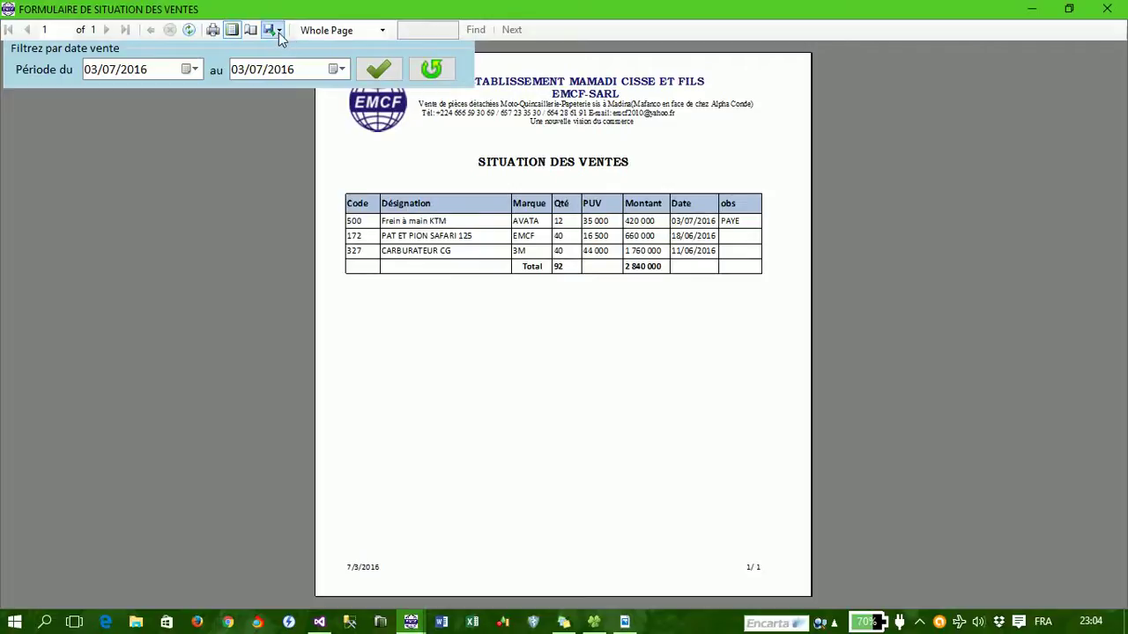
click(382, 31)
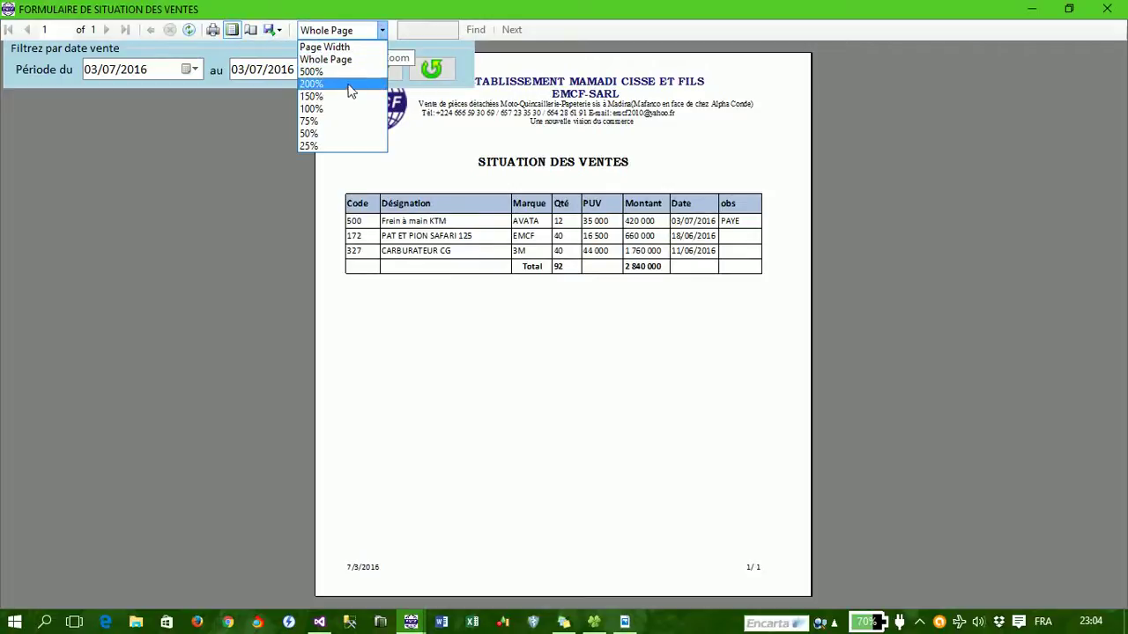
click(335, 109)
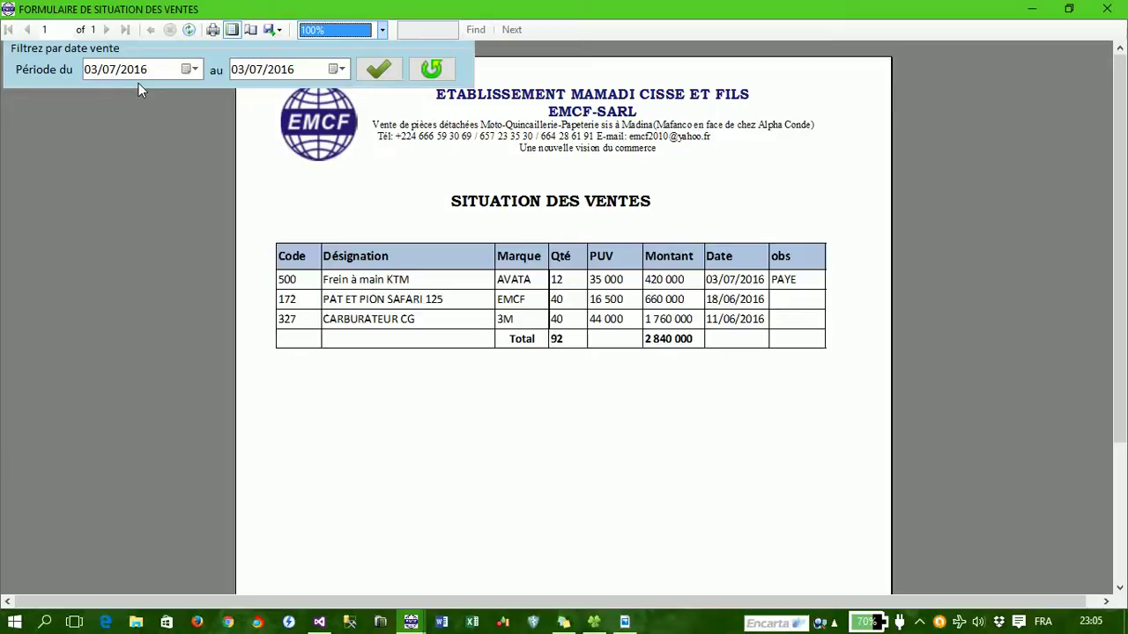
click(385, 73)
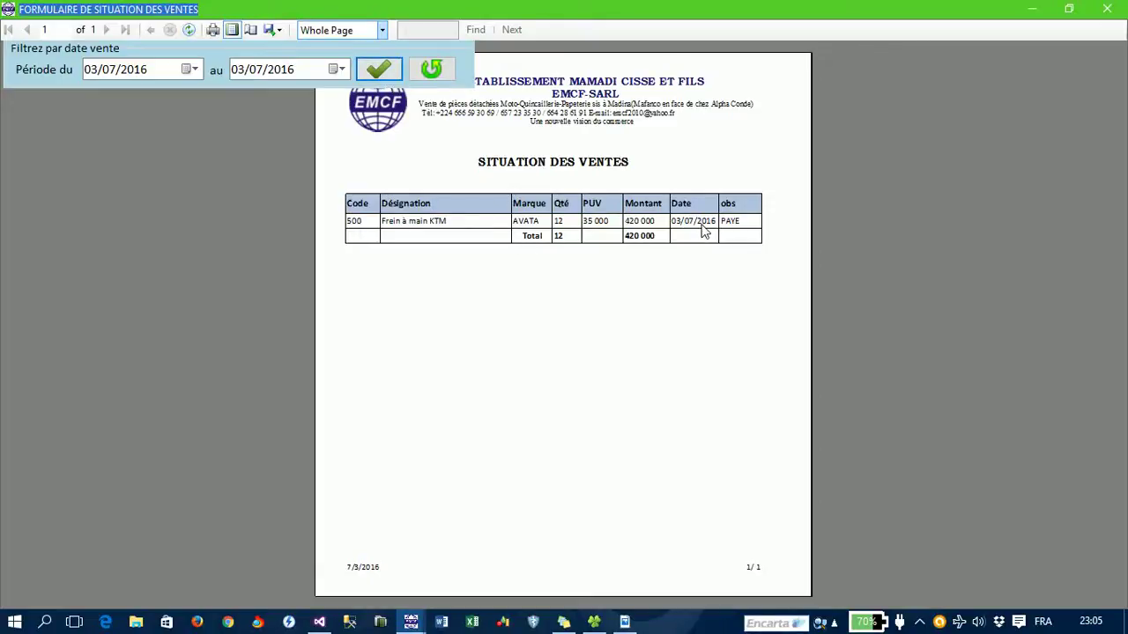
click(432, 71)
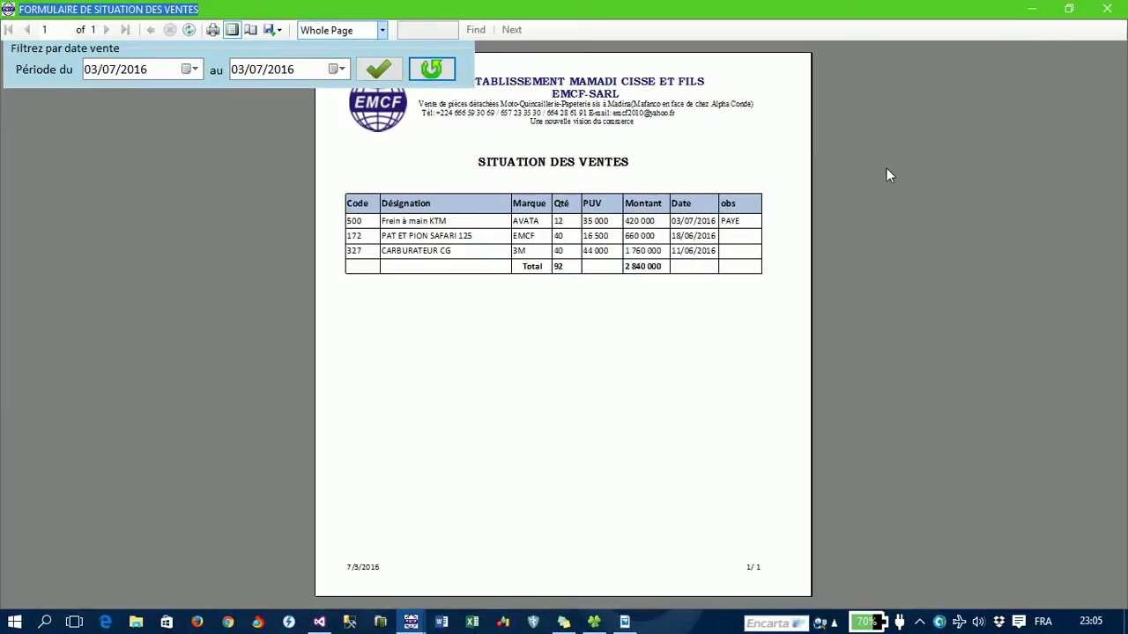
click(1107, 9)
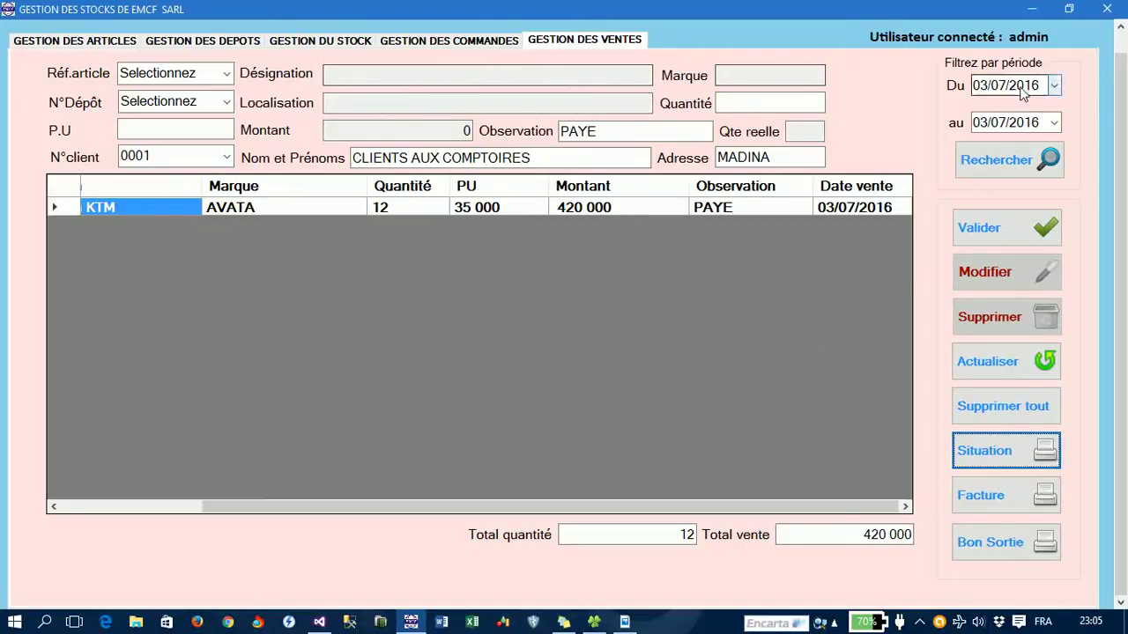
- Open the orders page, showing total vente 126 300 000 and total bénéfice 27 690 000
drag(1115, 106, 1122, 77)
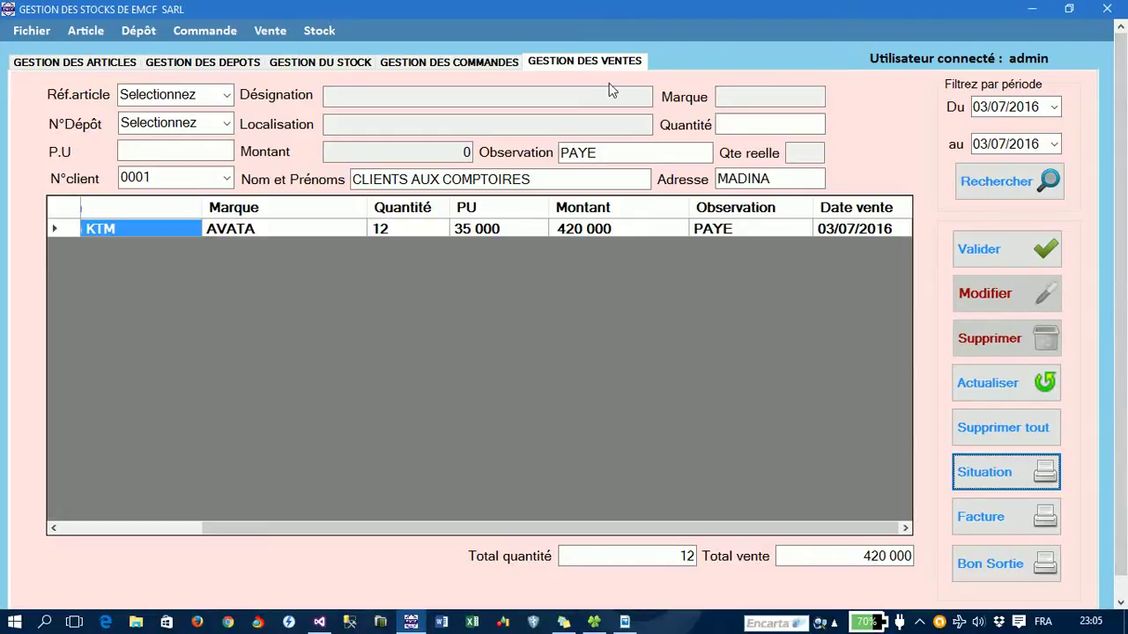
click(474, 68)
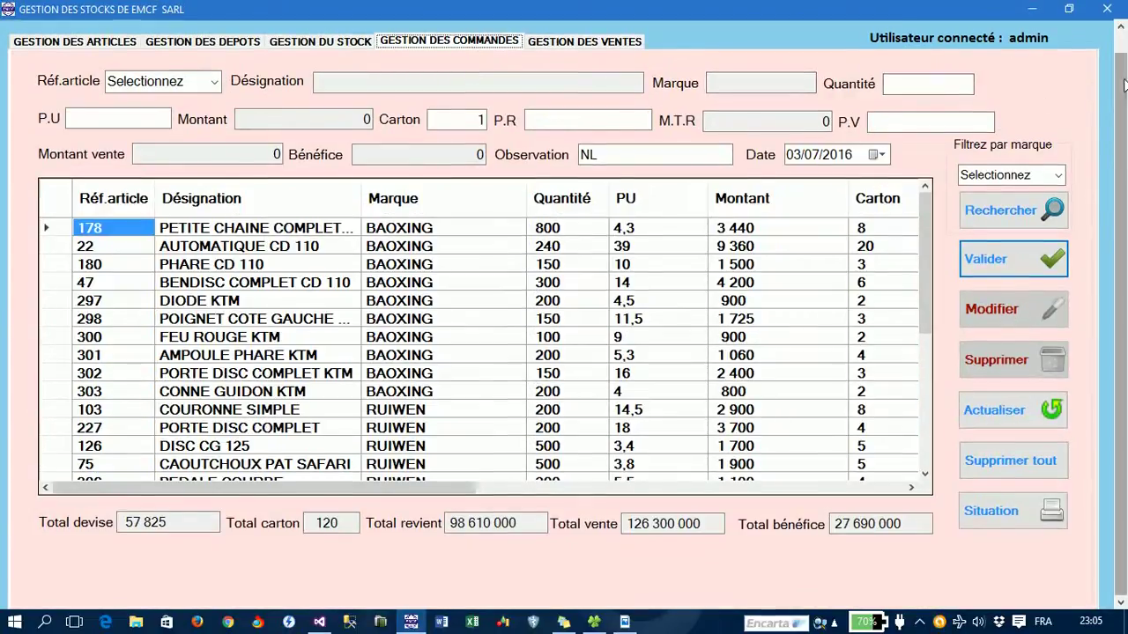
scroll(1121, 60, up, 1)
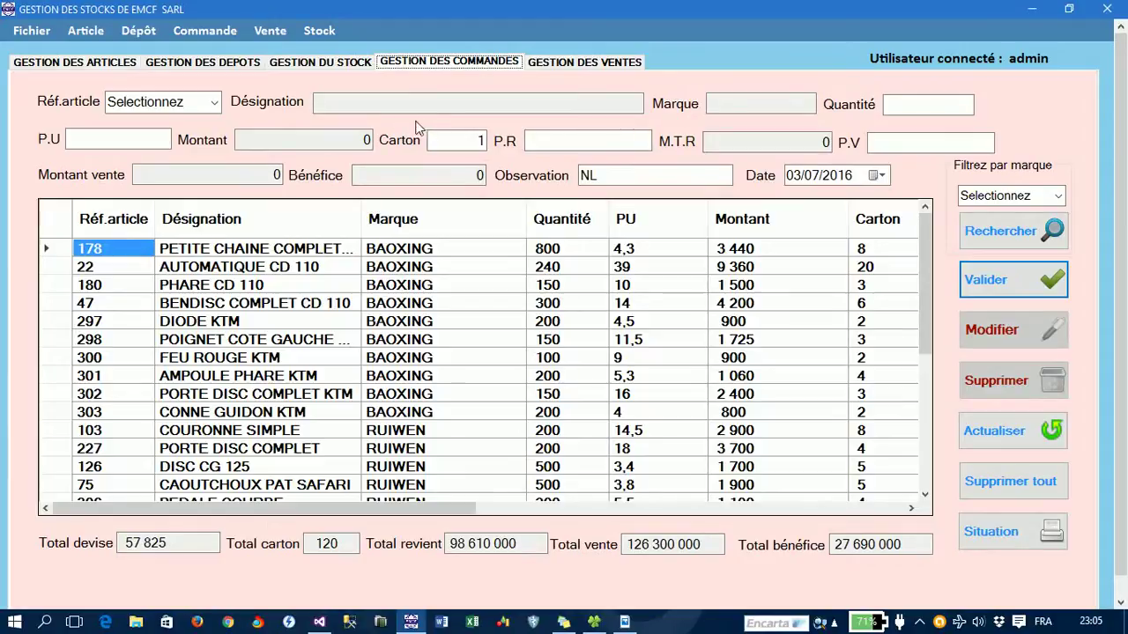
- Start a new order for article 500 with quantity 250
click(216, 103)
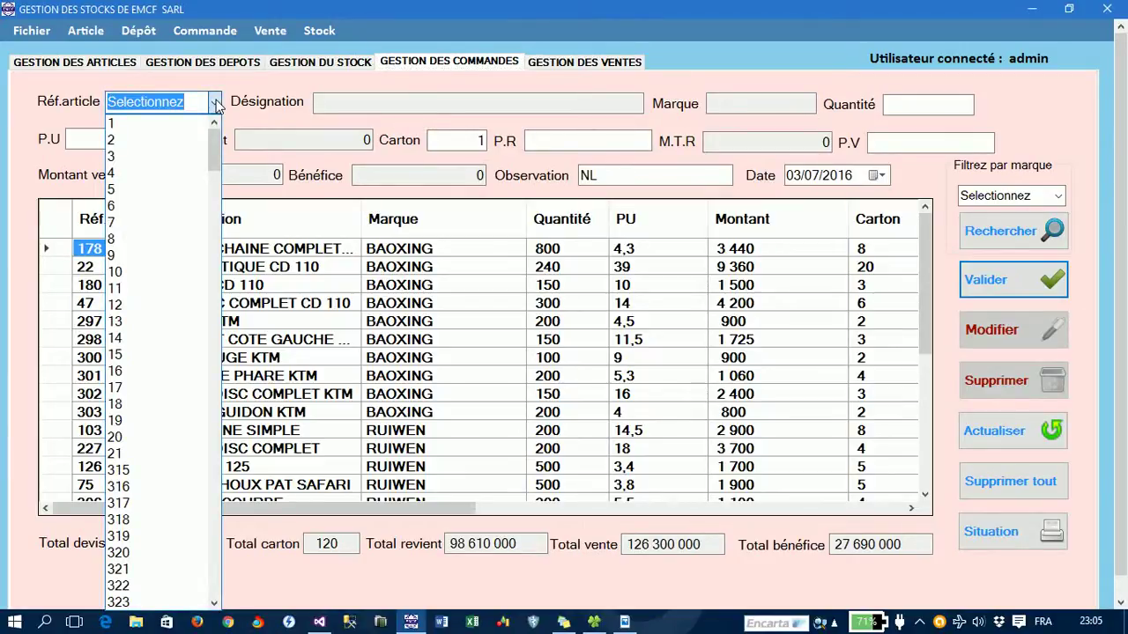
text(500)
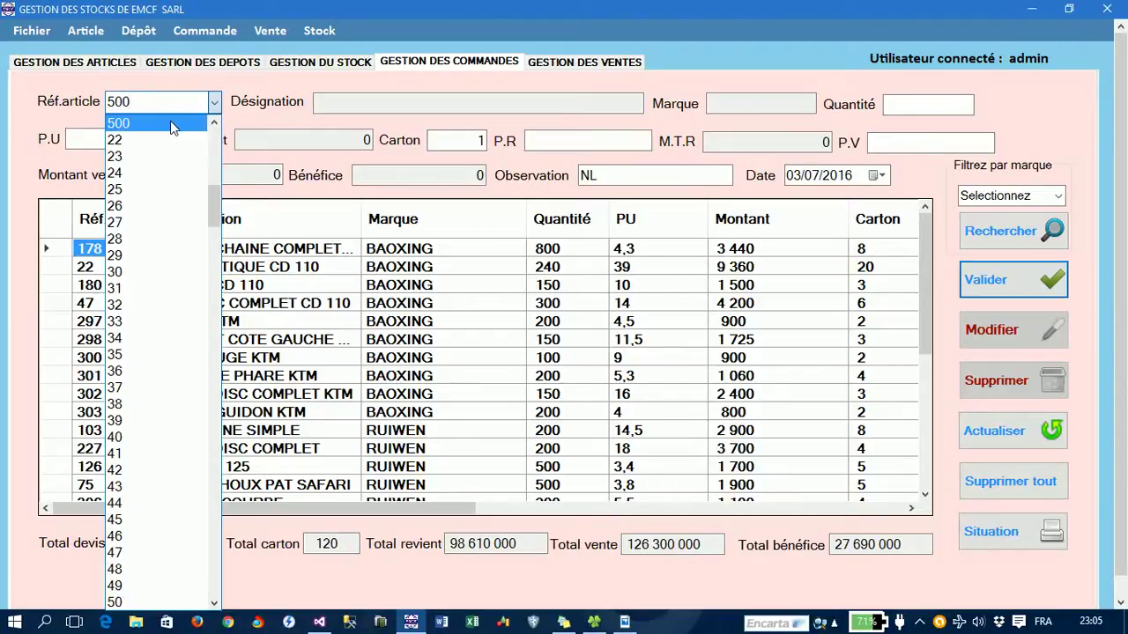
click(170, 122)
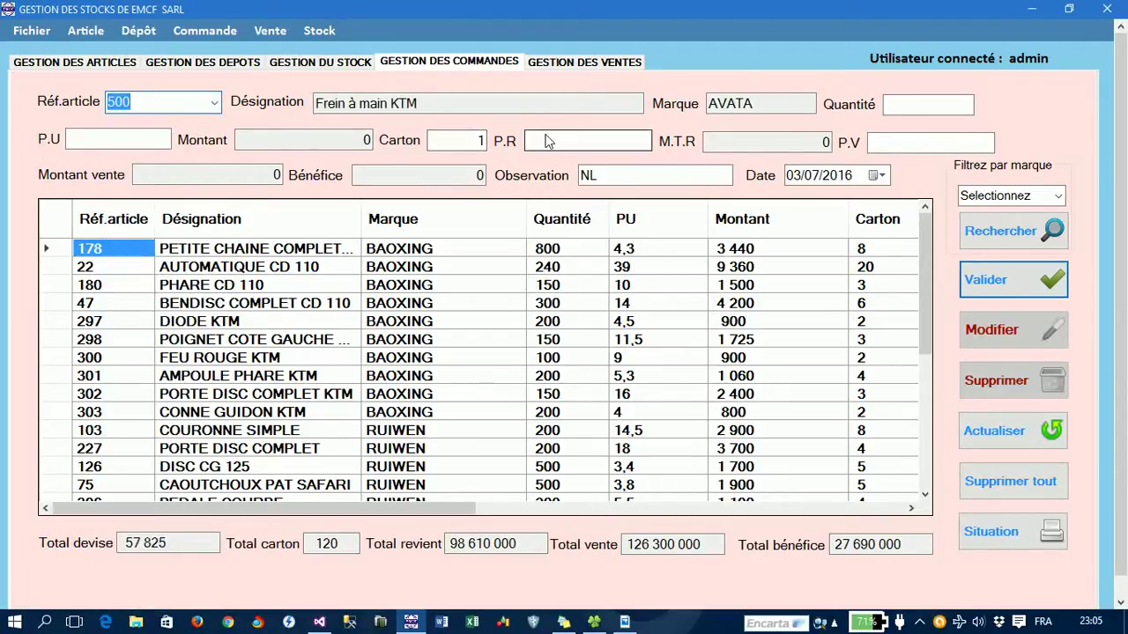
key(Tab)
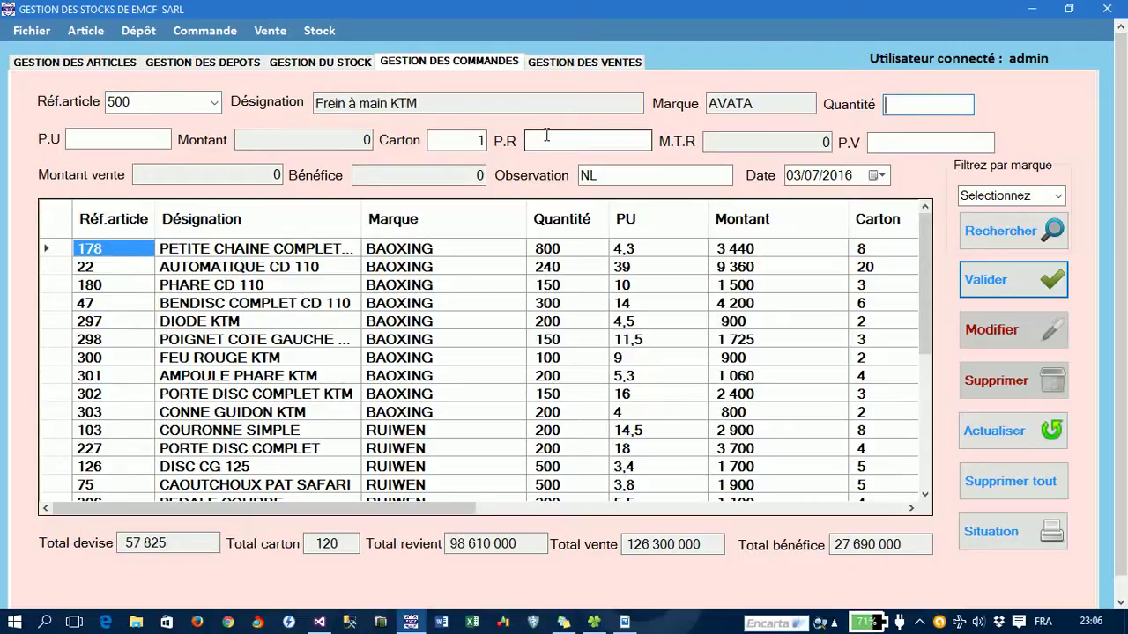
text(250)
- Enter P.U 102.5, 7 cartons, P.R 75000 and P.V 105000, then validate the order
key(Tab)
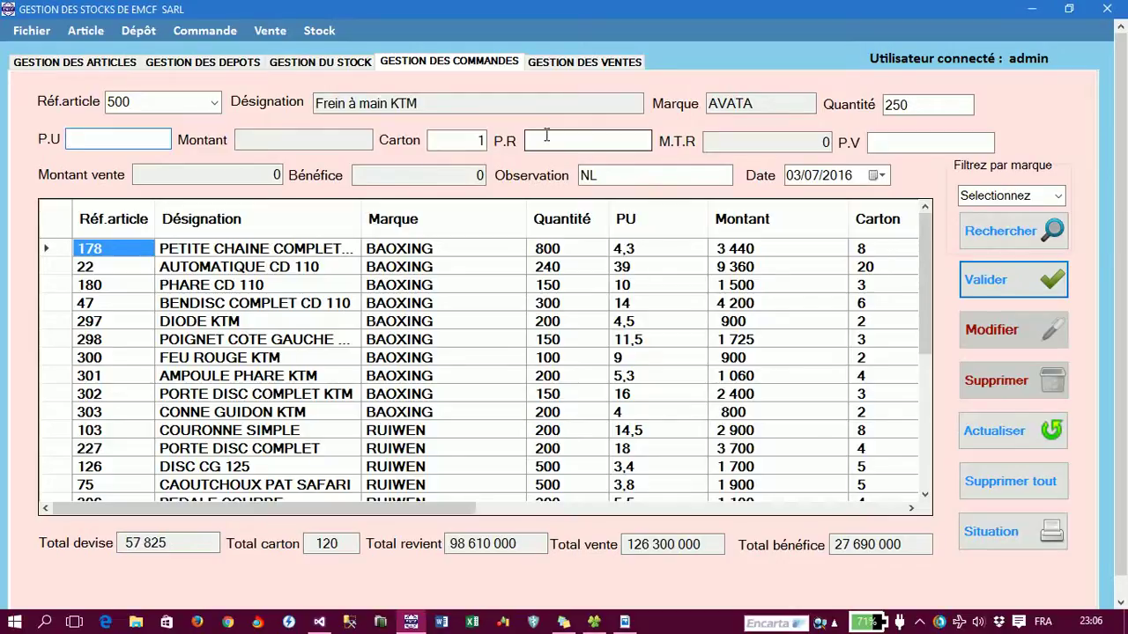
text(102.5)
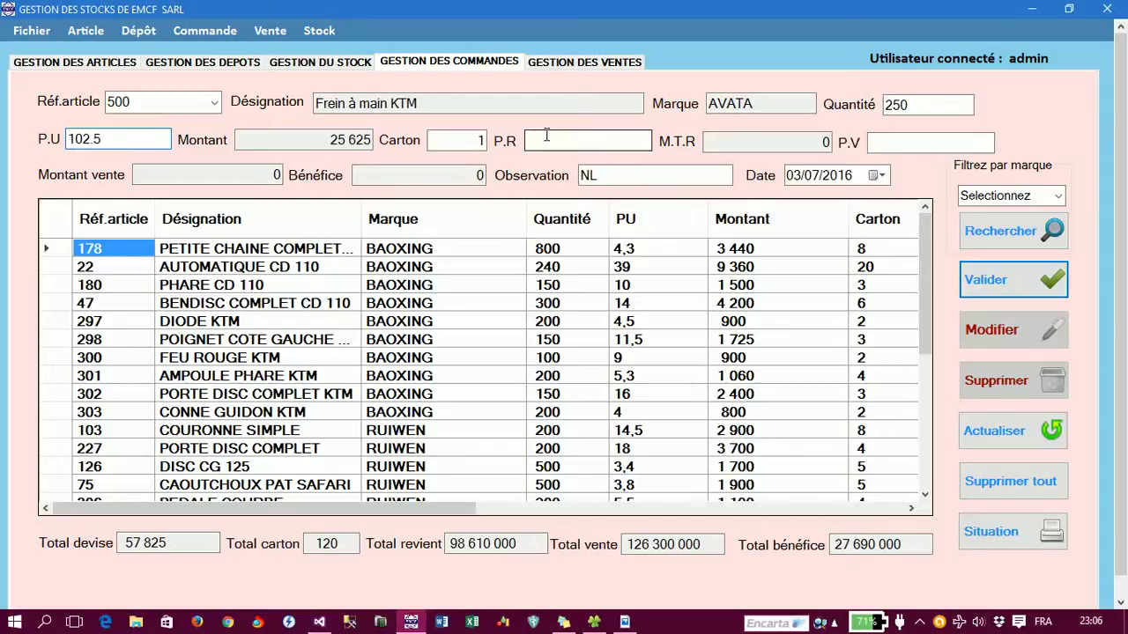
key(Tab)
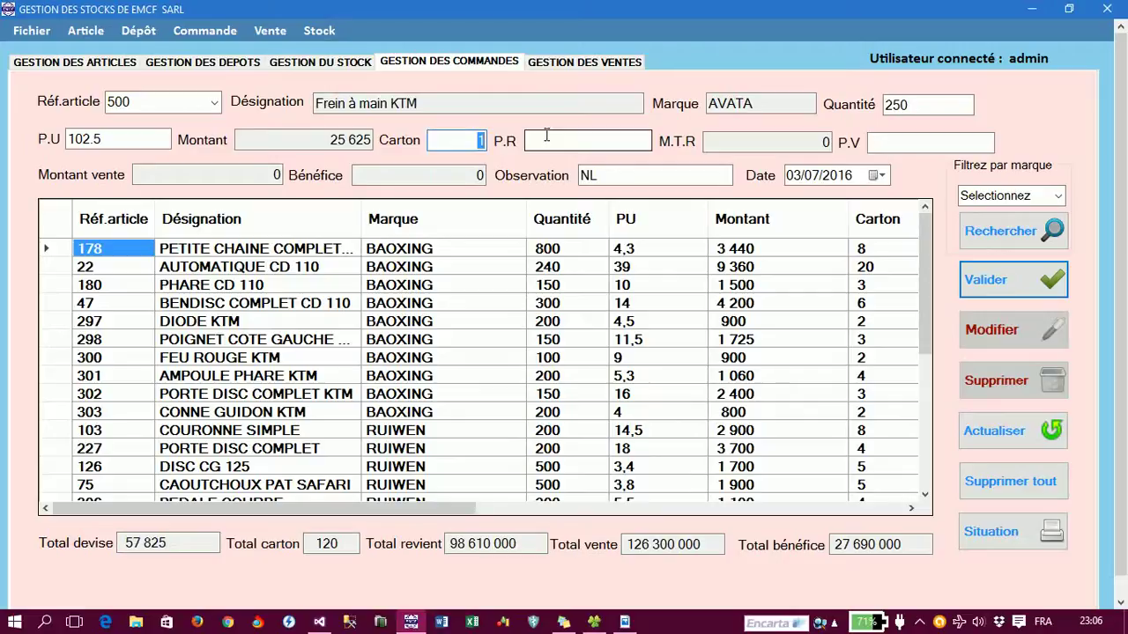
text(7)
key(Tab)
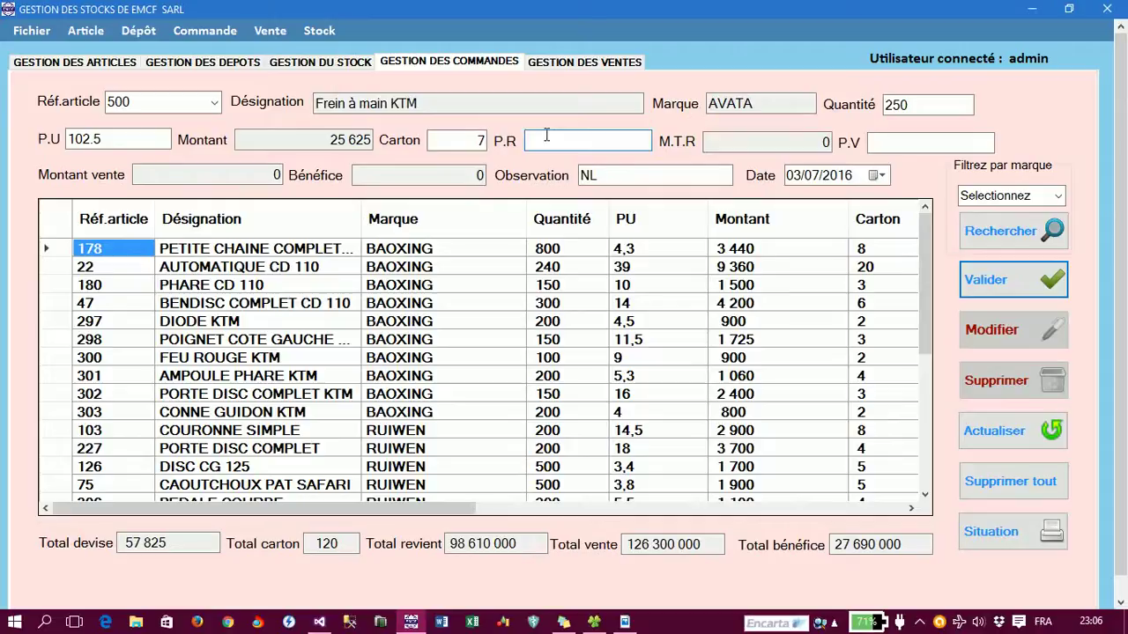
text(75000)
key(Tab)
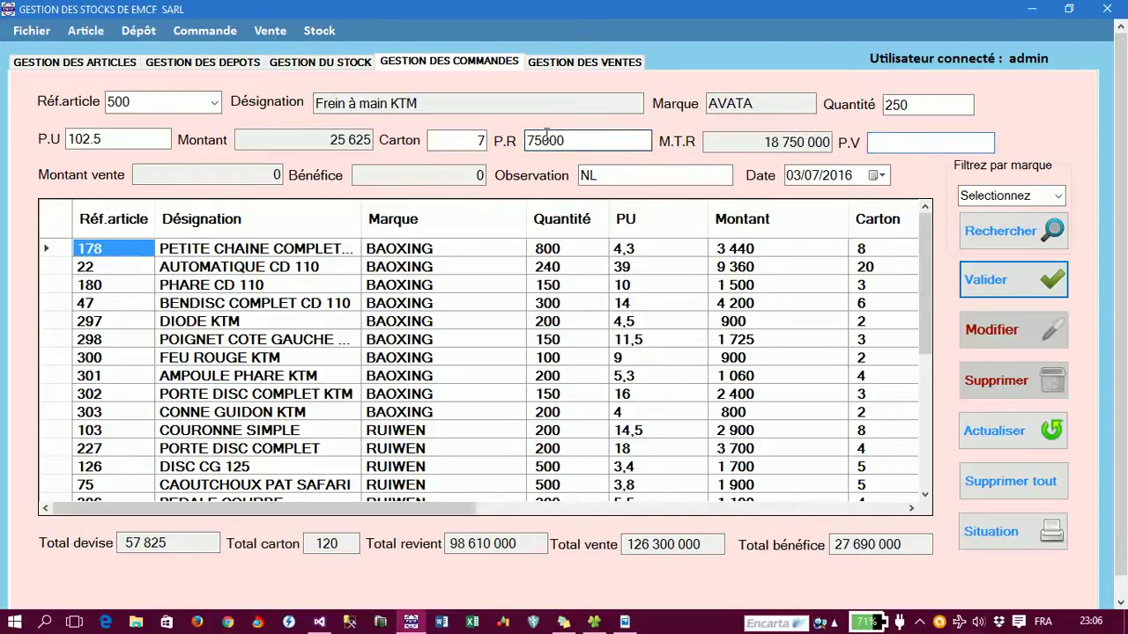
text(105000)
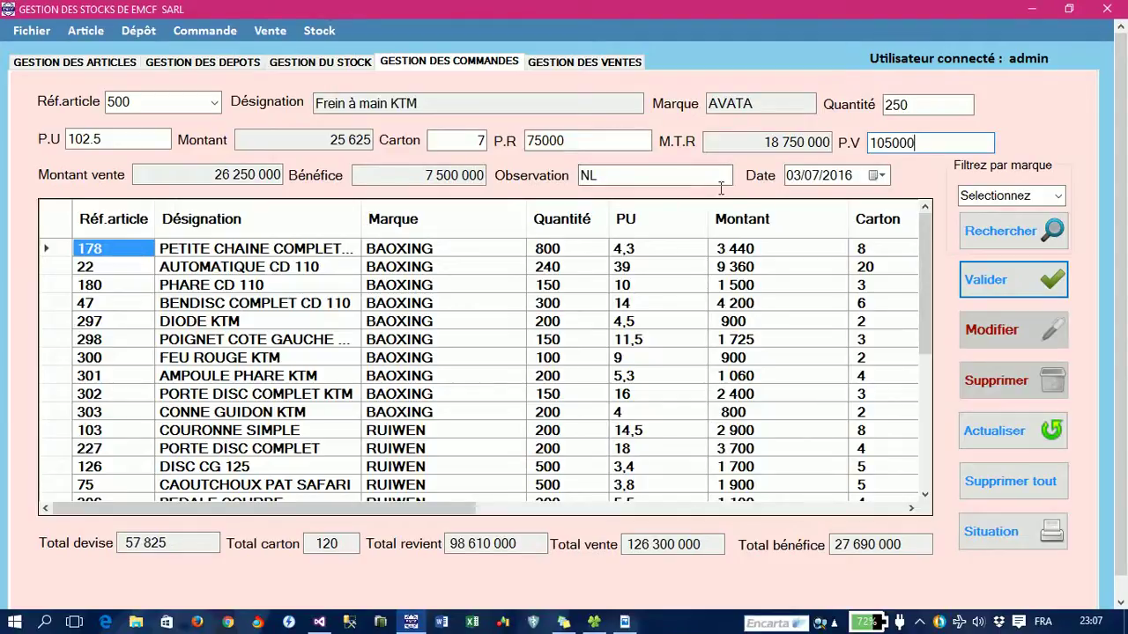
click(797, 180)
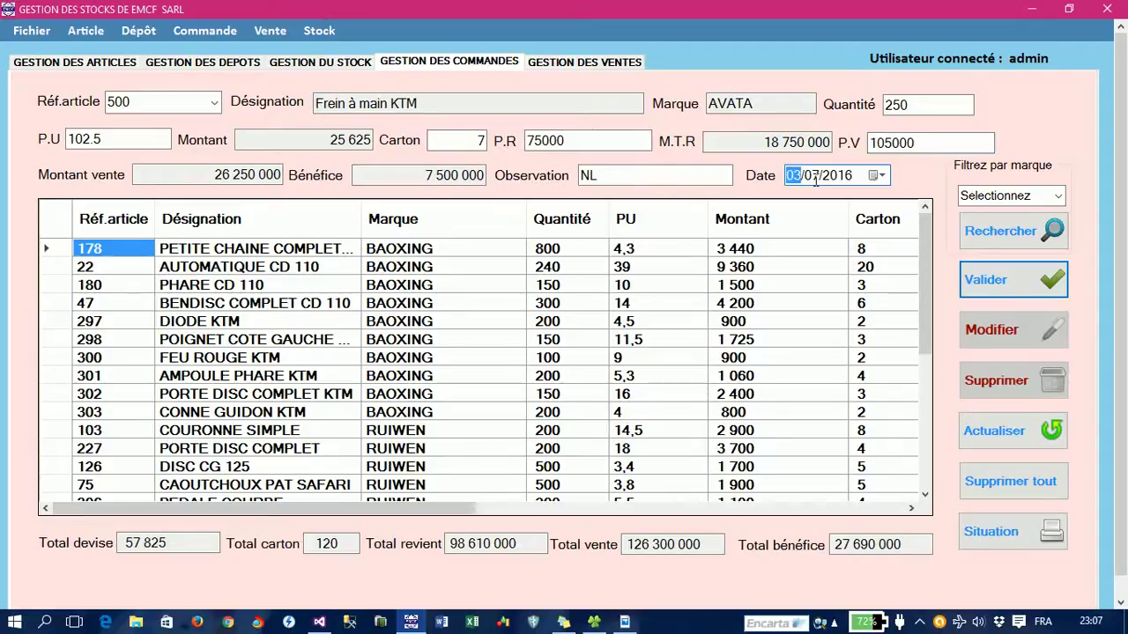
click(1004, 281)
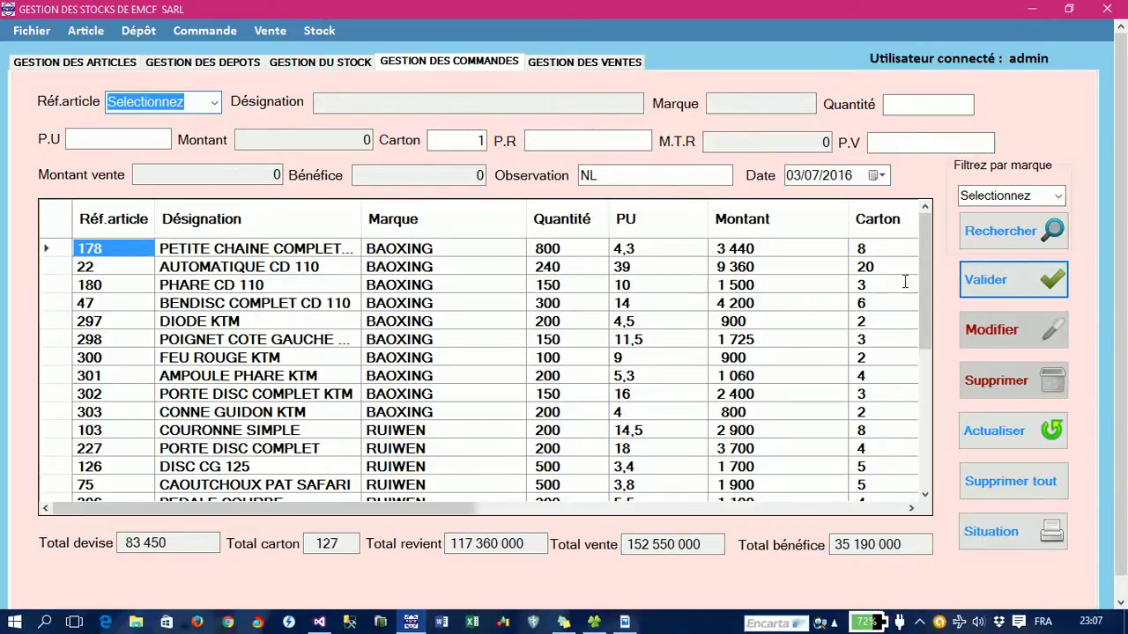
- Scroll to the grid's last row and right-hand columns, then open the July orders situation report
drag(929, 279, 929, 467)
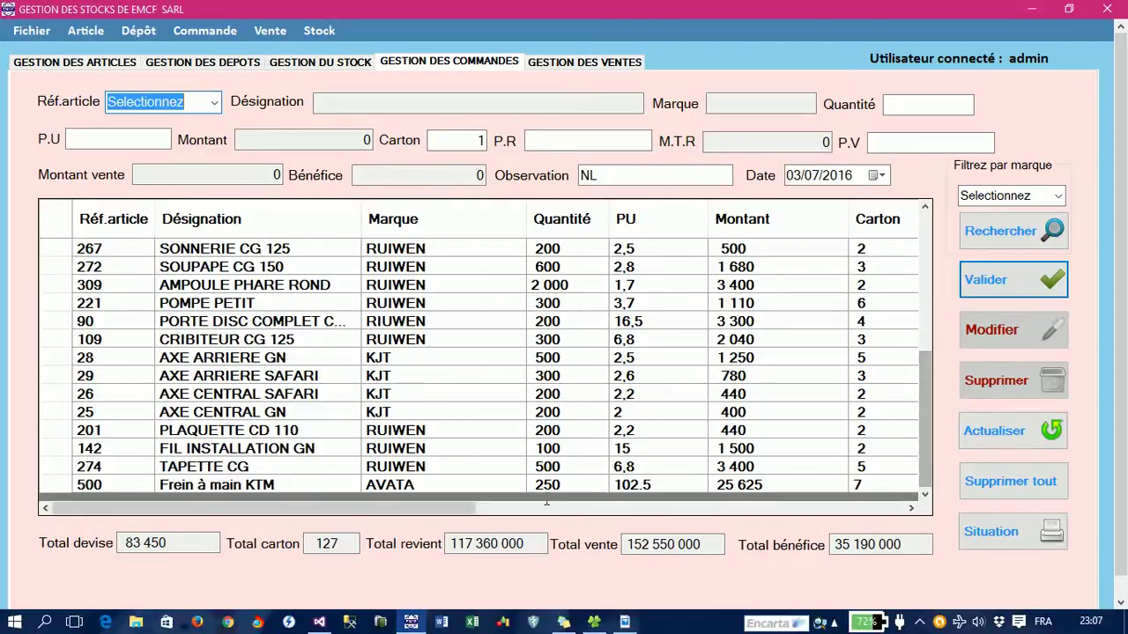
drag(324, 507, 797, 504)
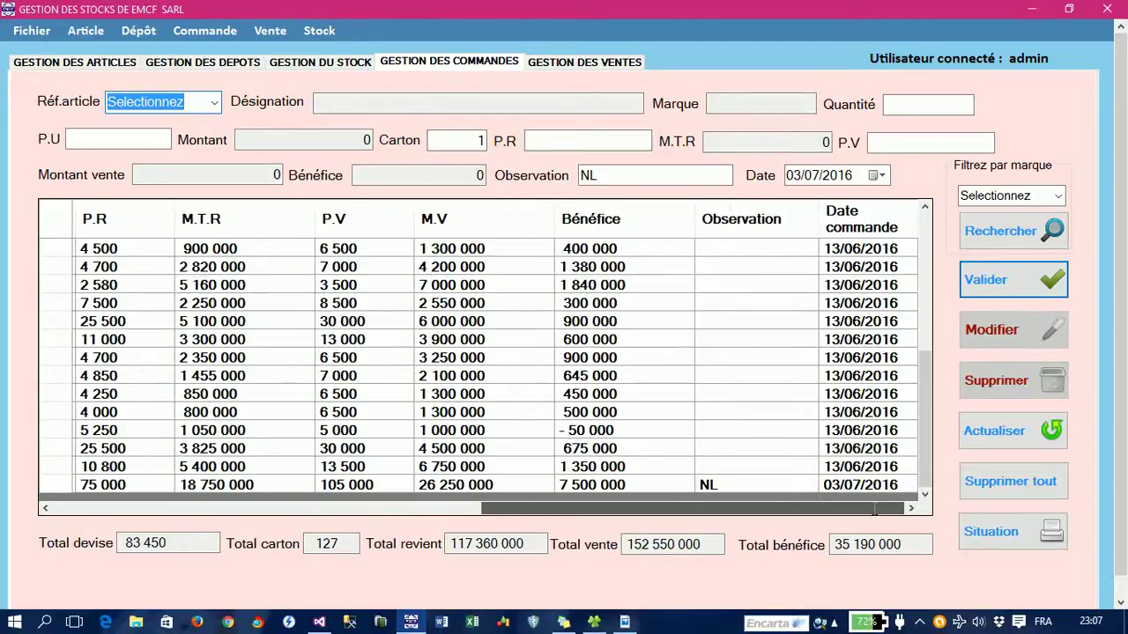
click(1010, 534)
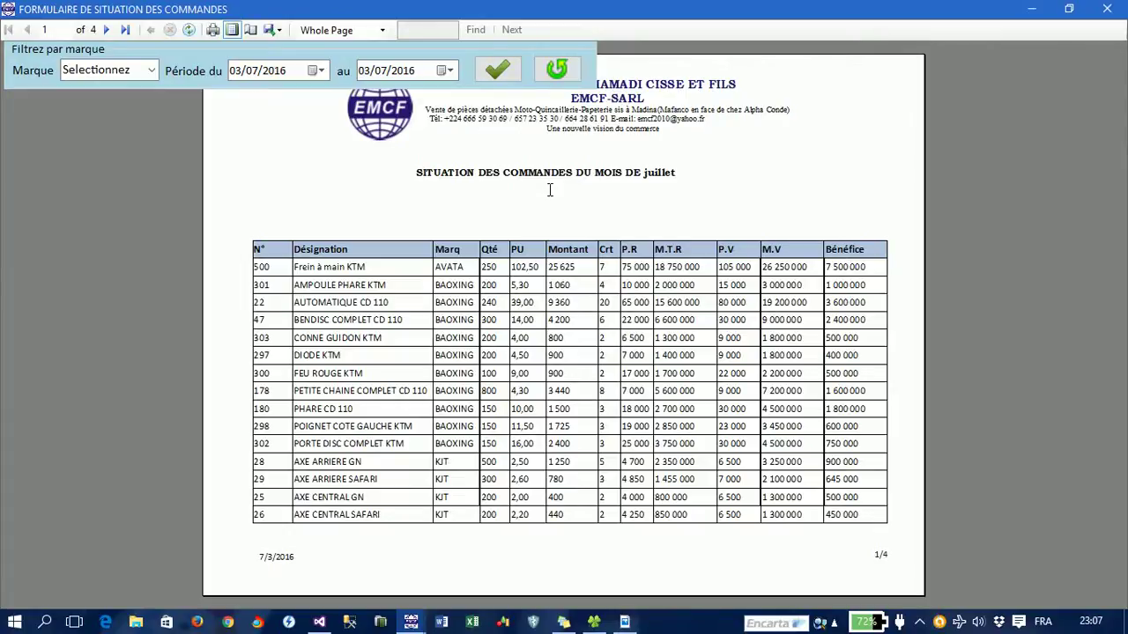
- Page through the orders situation report, export it as Etat_Situation_Commande1.pdf, and close it
click(106, 30)
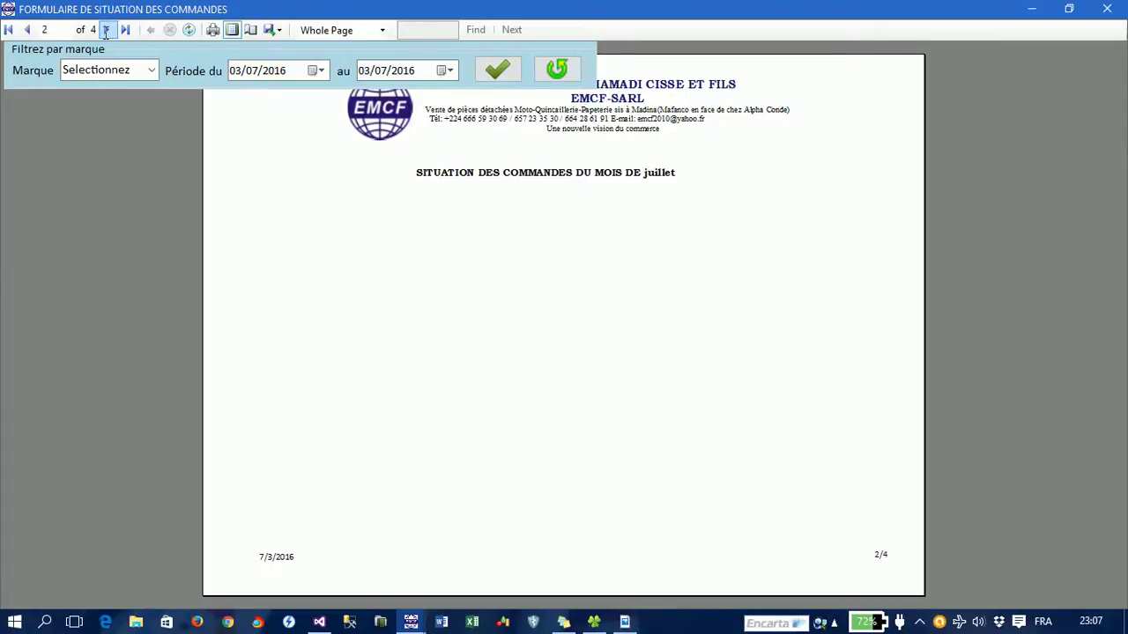
click(28, 30)
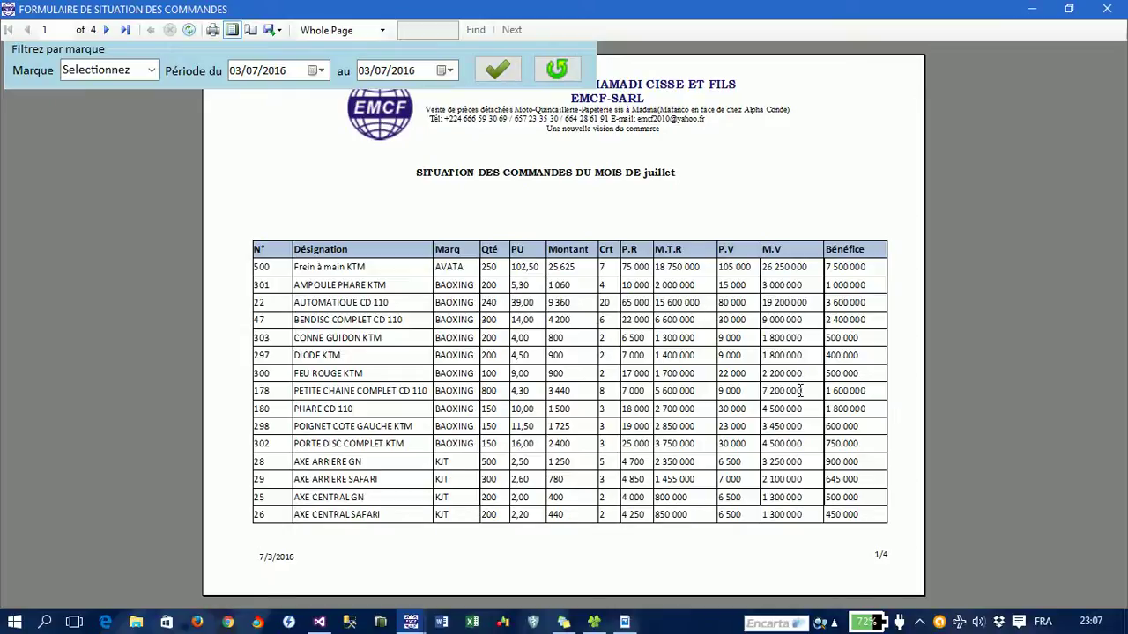
click(278, 30)
click(292, 67)
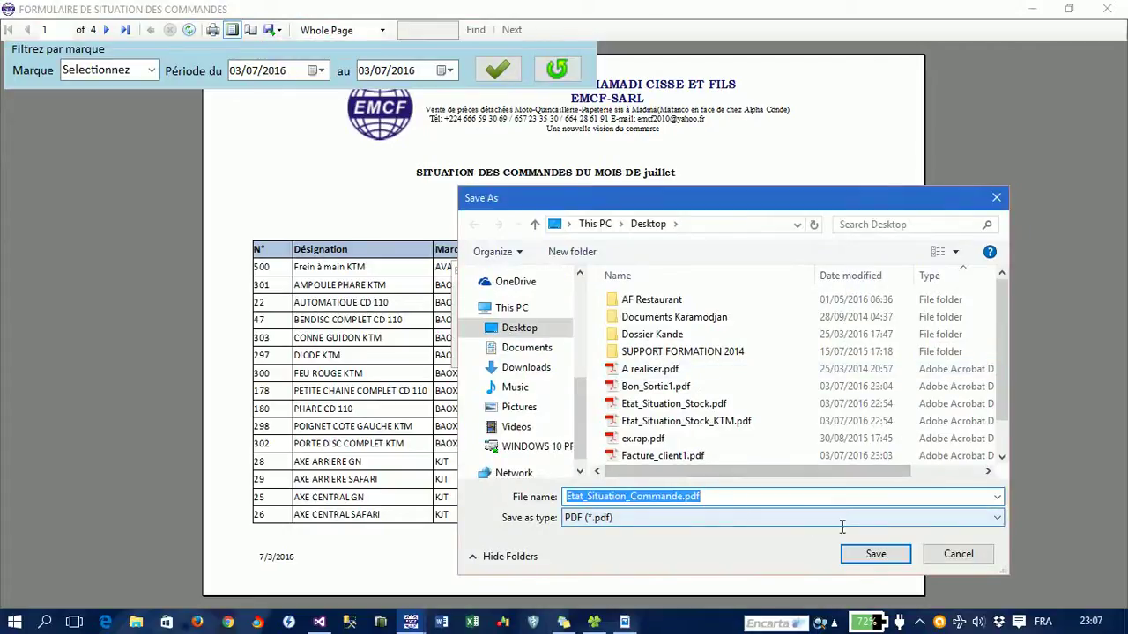
click(685, 496)
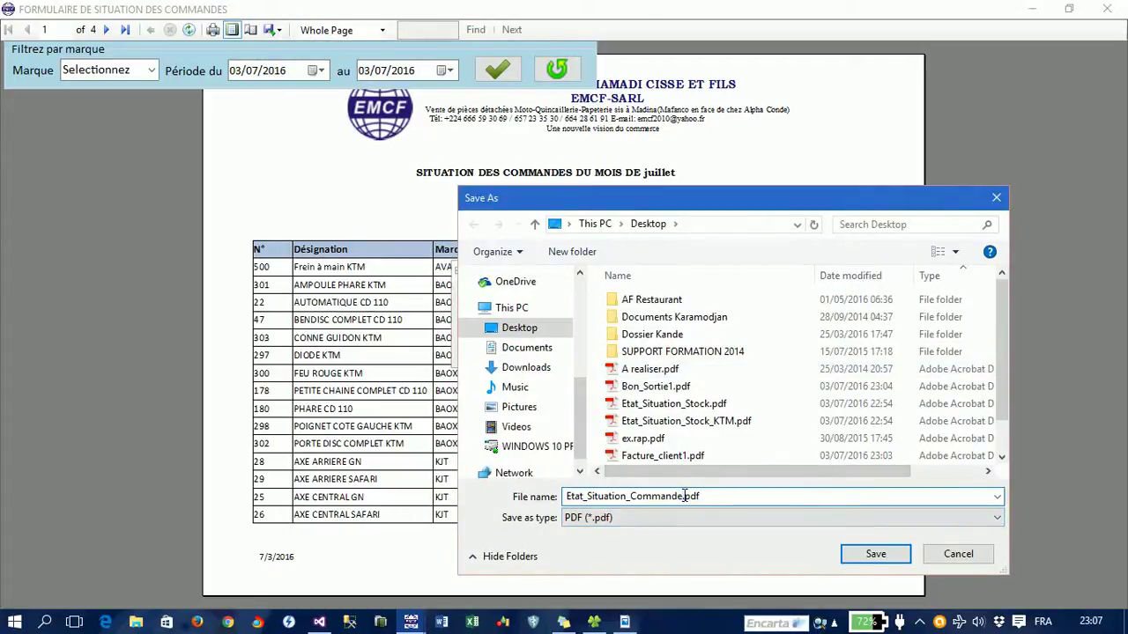
text(1)
click(868, 553)
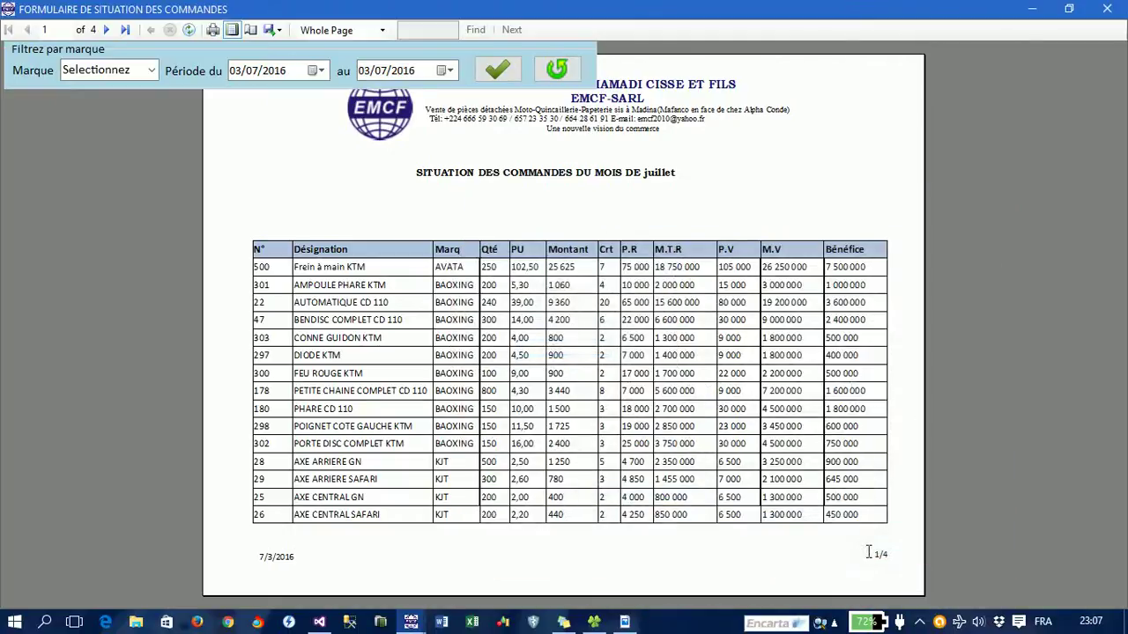
click(1107, 8)
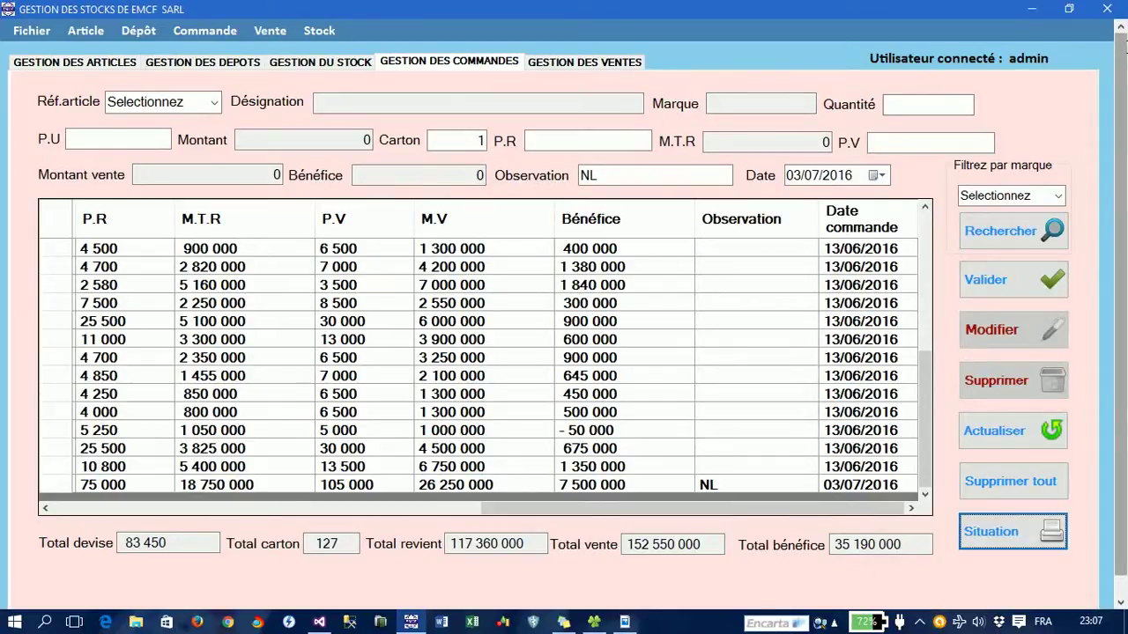
scroll(1121, 317, down, 1)
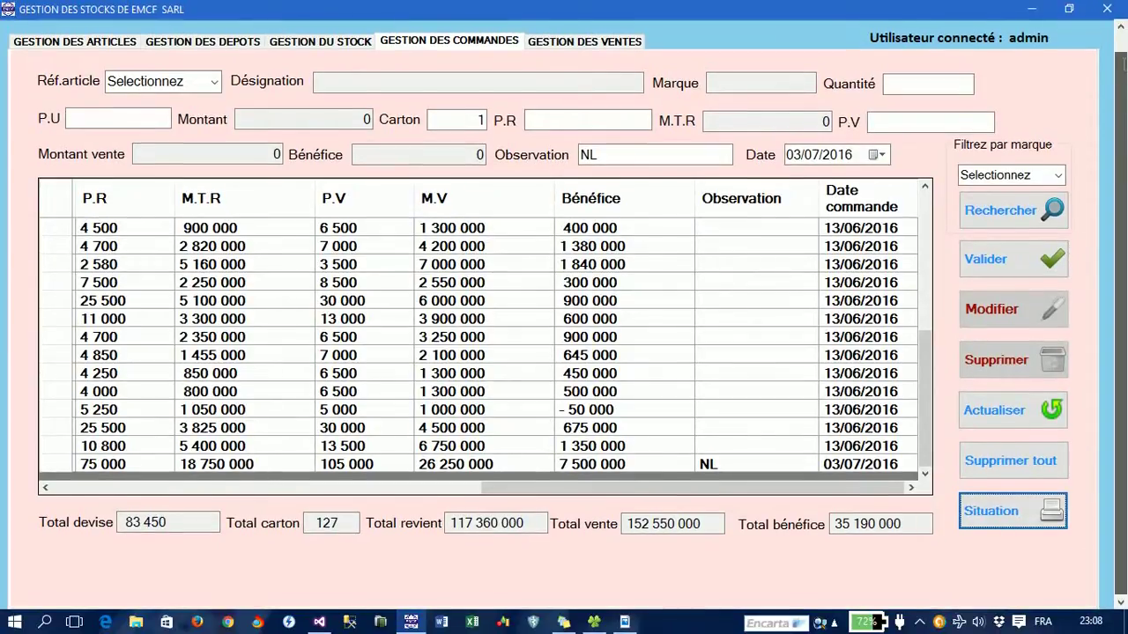
scroll(1123, 39, up, 1)
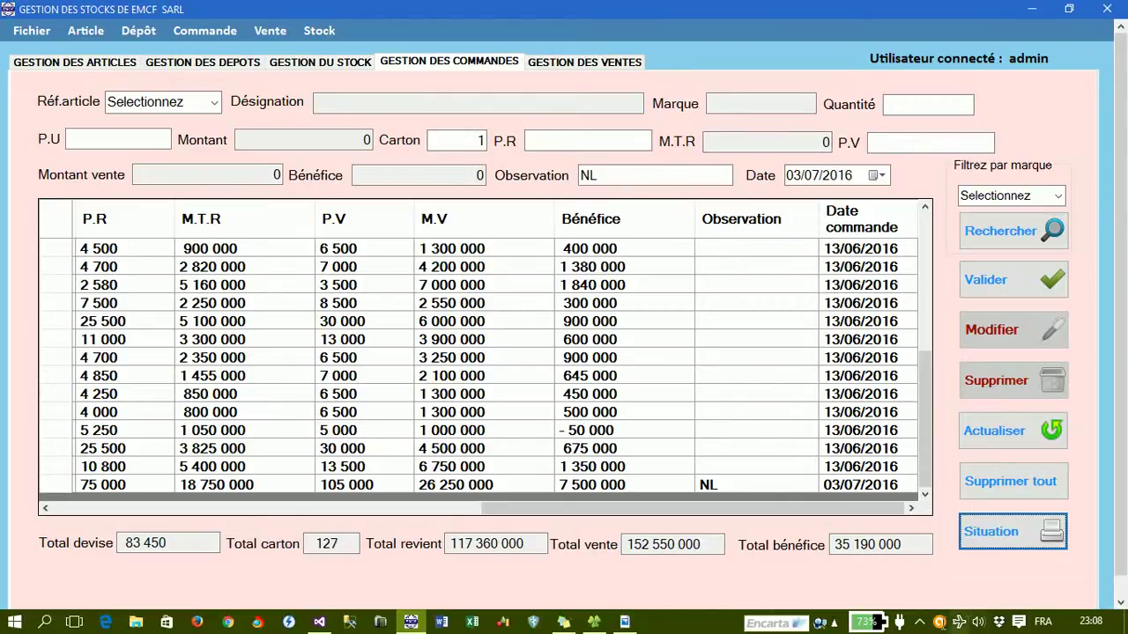
click(919, 622)
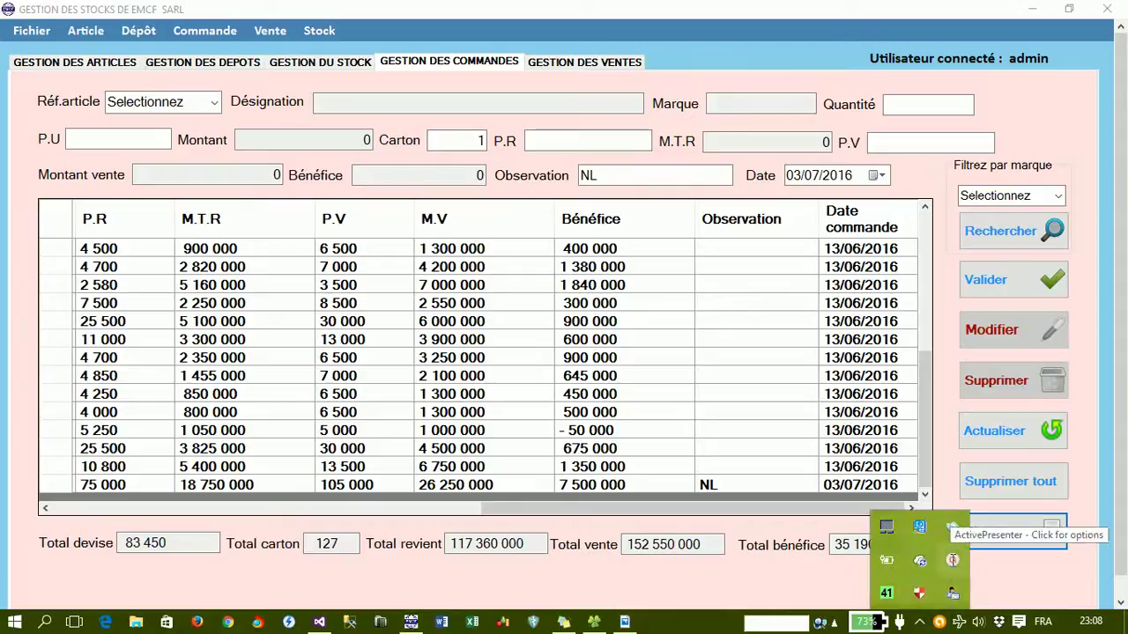